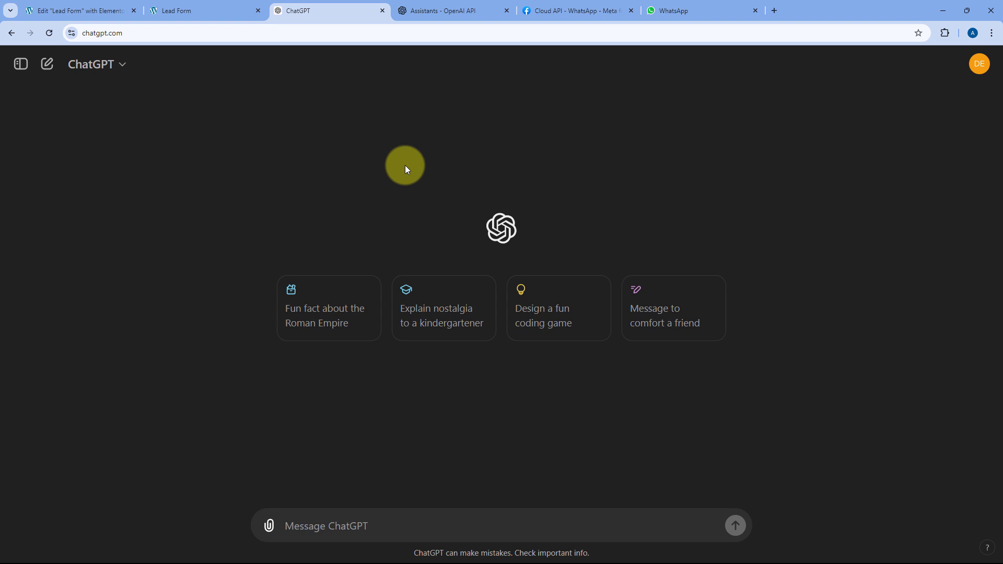
# - Switch from WhatsApp Web to the Lead Form page showing the empty Contact Us form
pyautogui.click(673, 8)
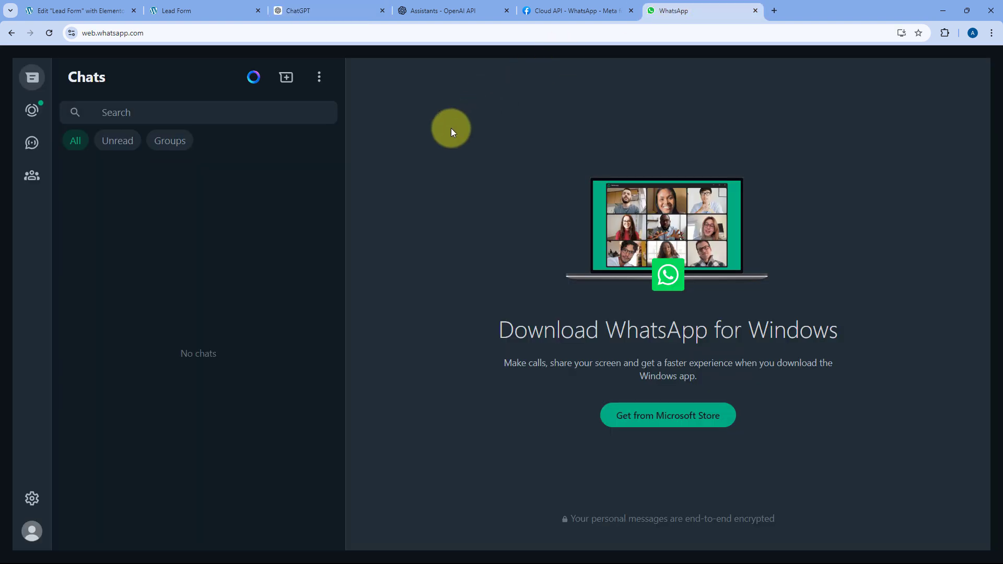
pyautogui.click(240, 10)
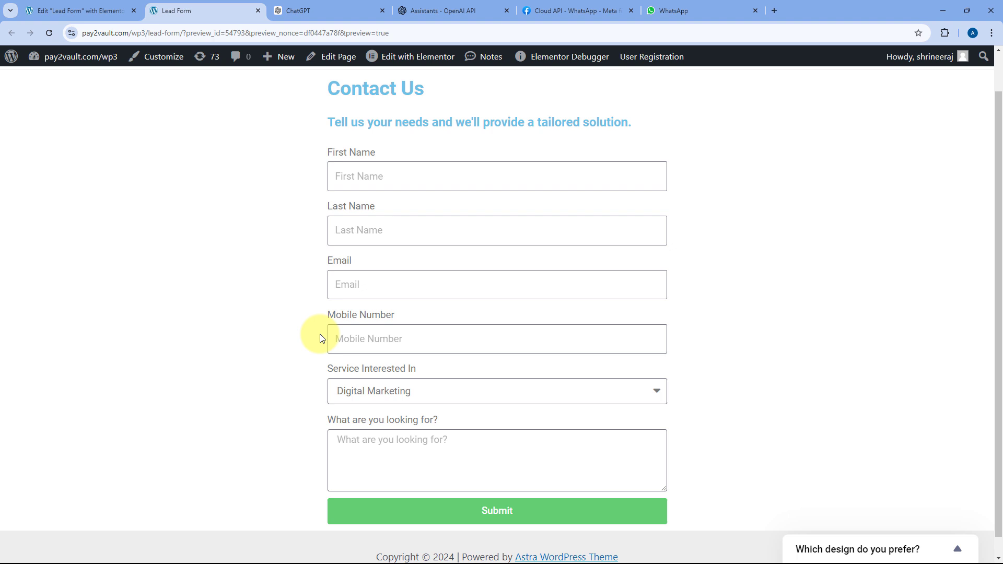
# - Fill in the lead's first name, last name, e-mail address and mobile number
pyautogui.click(390, 176)
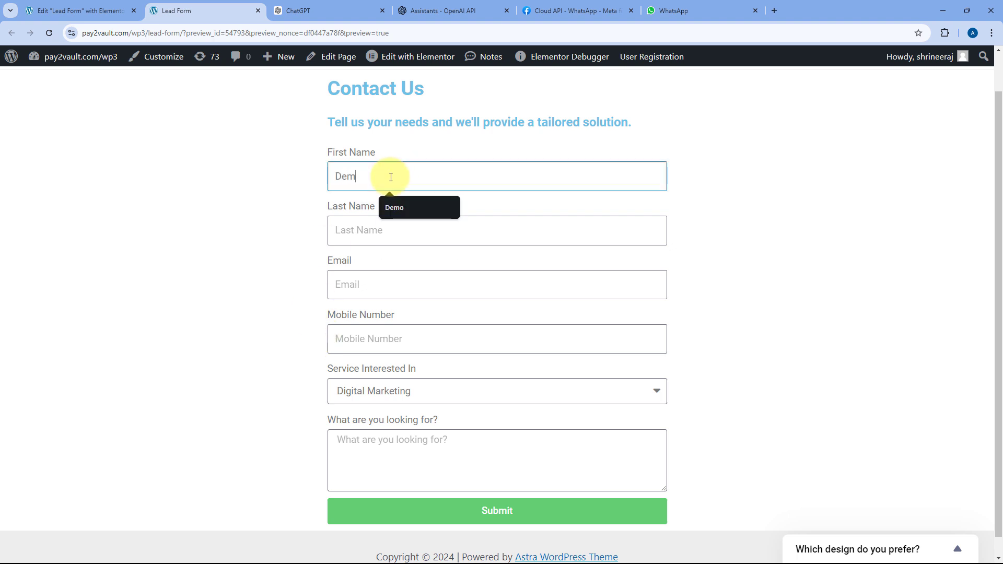
pyautogui.press('Tab')
pyautogui.press('Tab')
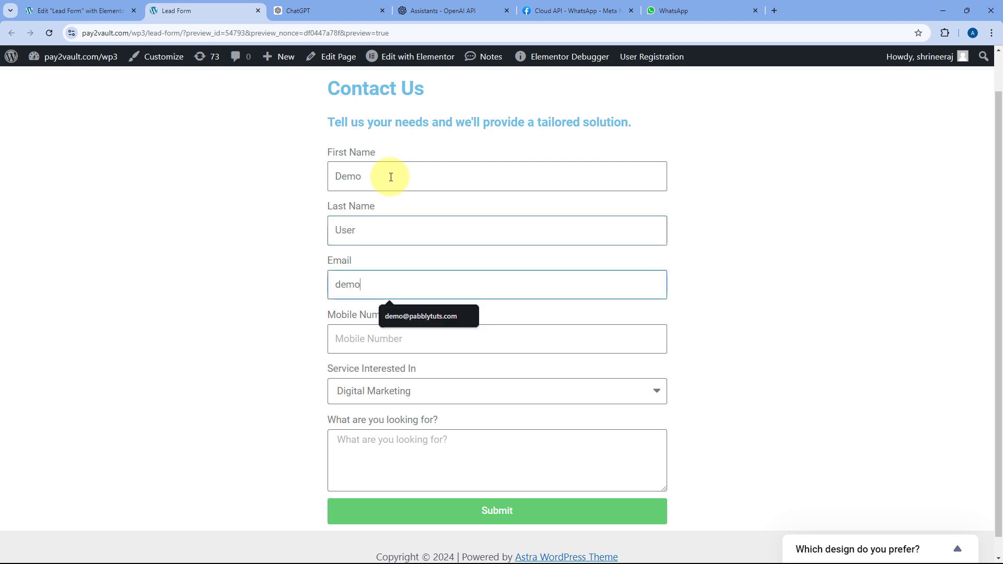
pyautogui.press('Down')
pyautogui.press('Tab')
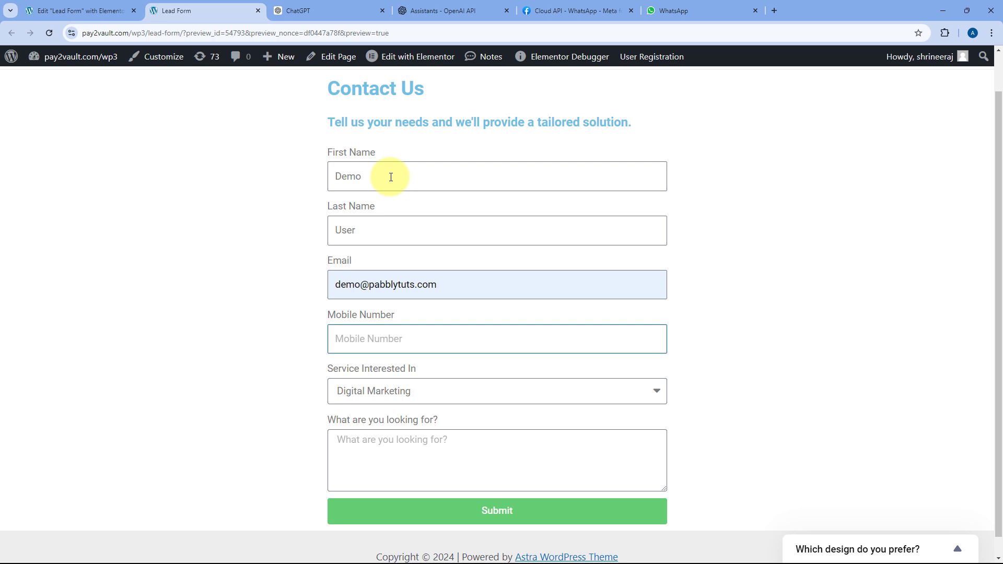
# - Choose Web Development, paste the jewellery website request, submit the form and check WhatsApp Web
pyautogui.click(388, 394)
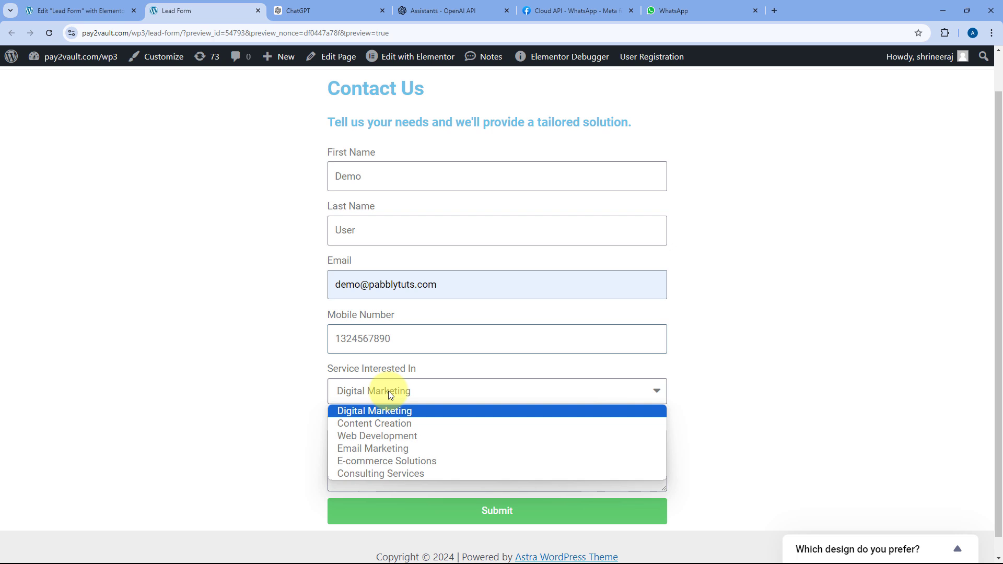
pyautogui.click(376, 435)
pyautogui.click(376, 452)
pyautogui.write('I want to create a website for my jewellery business and showcase all the jewellery design on it.')
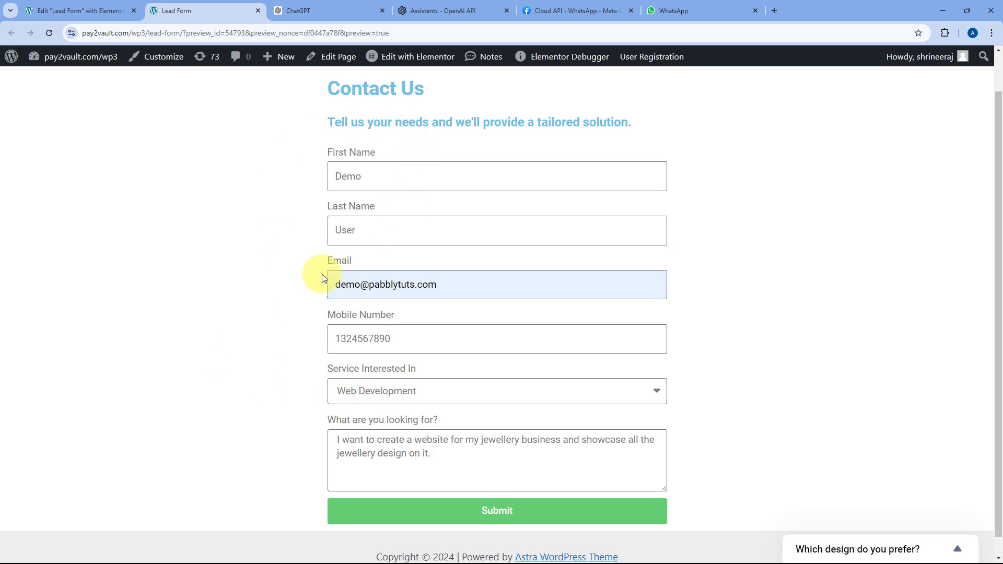
pyautogui.click(501, 518)
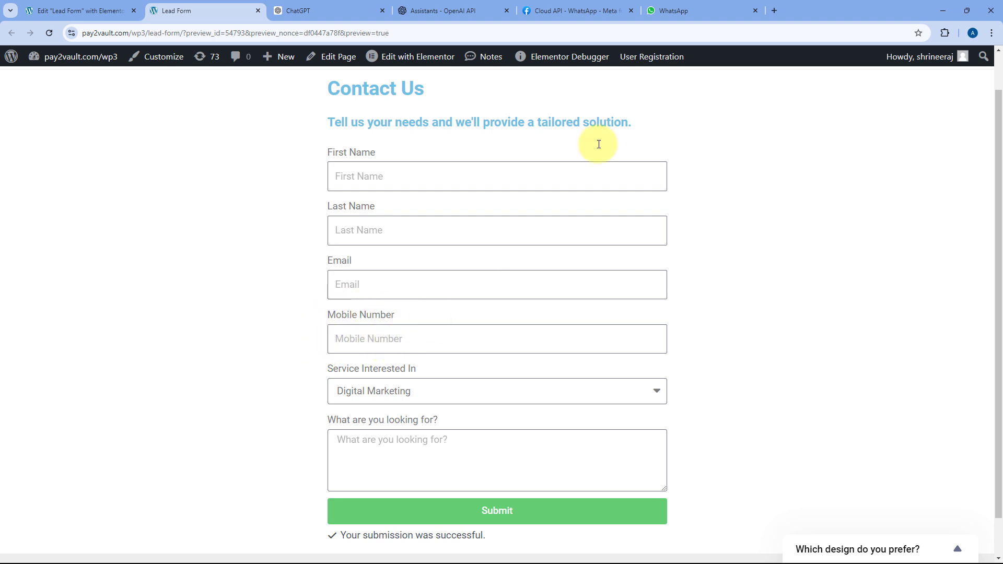
pyautogui.click(719, 8)
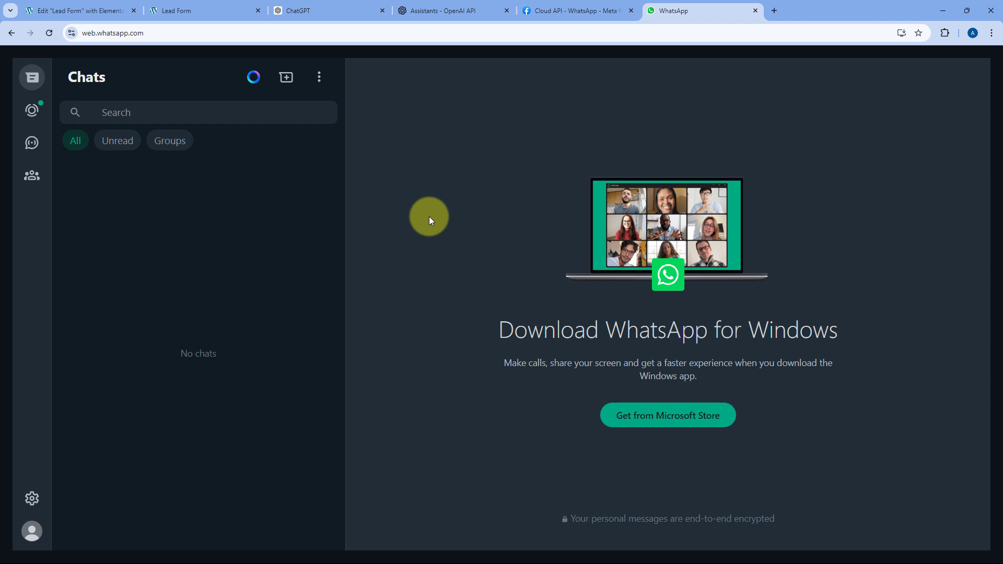
# - Open the new WhatsApp chat with the jewellery-website reply and highlight the greeted name
pyautogui.click(324, 11)
pyautogui.click(204, 10)
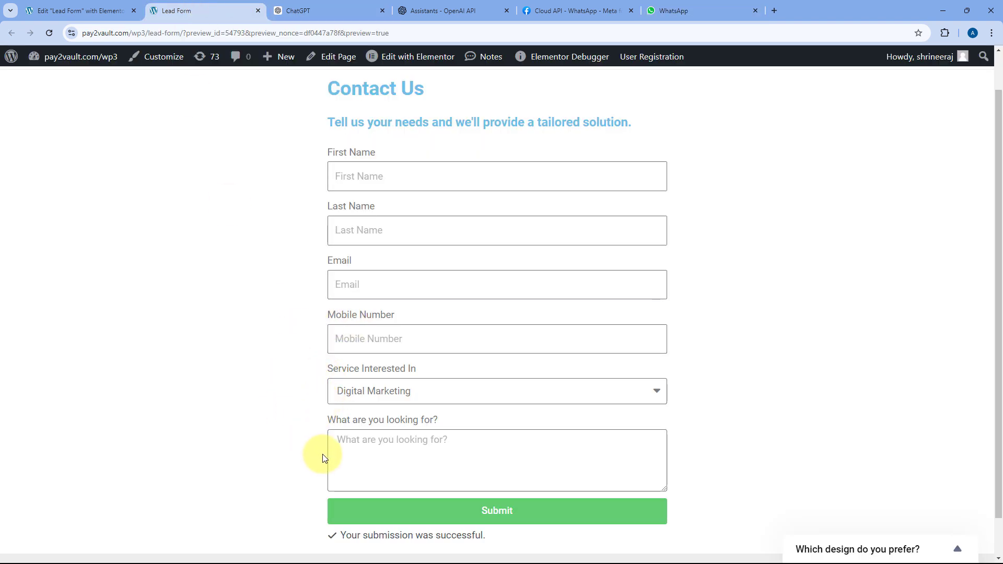
pyautogui.click(678, 6)
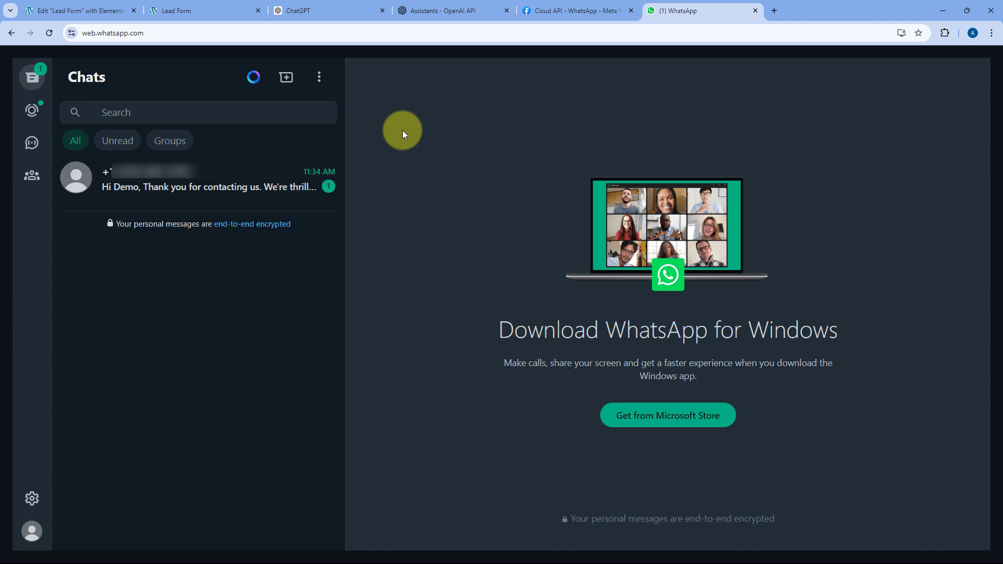
pyautogui.click(198, 180)
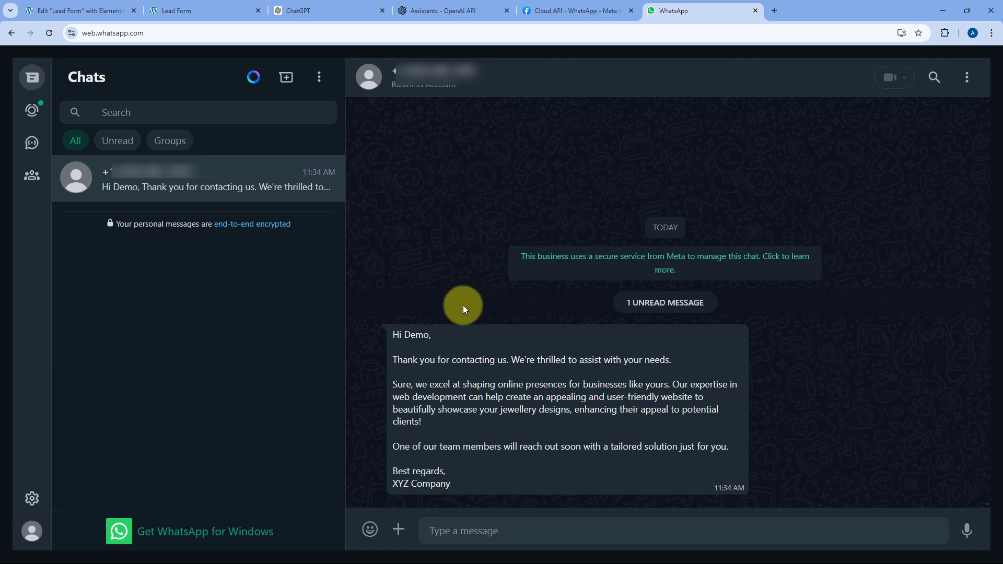
pyautogui.moveTo(405, 333); pyautogui.dragTo(429, 333)
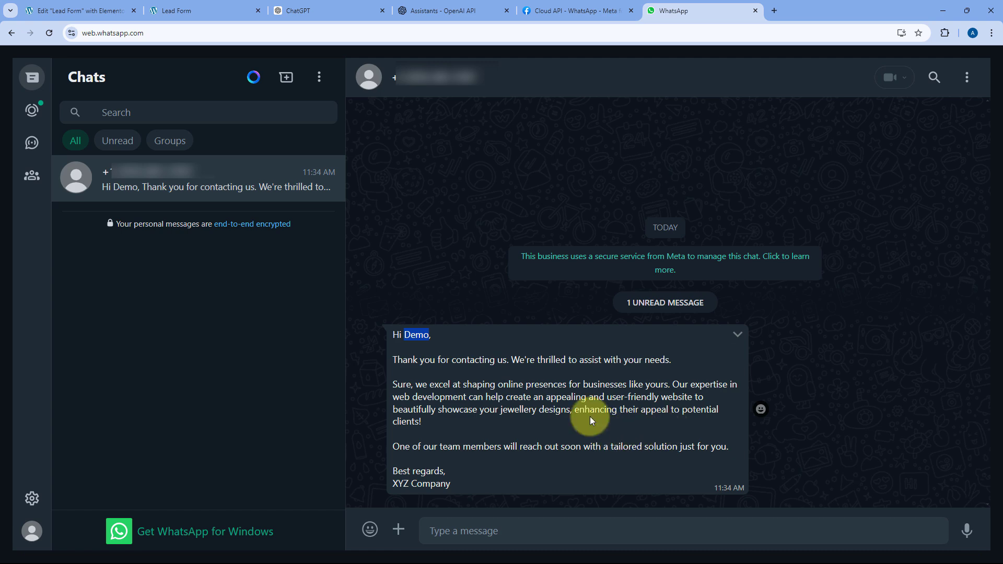
# - Deselect the message text and return to the Lead Form page with its submission confirmation
pyautogui.click(478, 265)
pyautogui.click(190, 6)
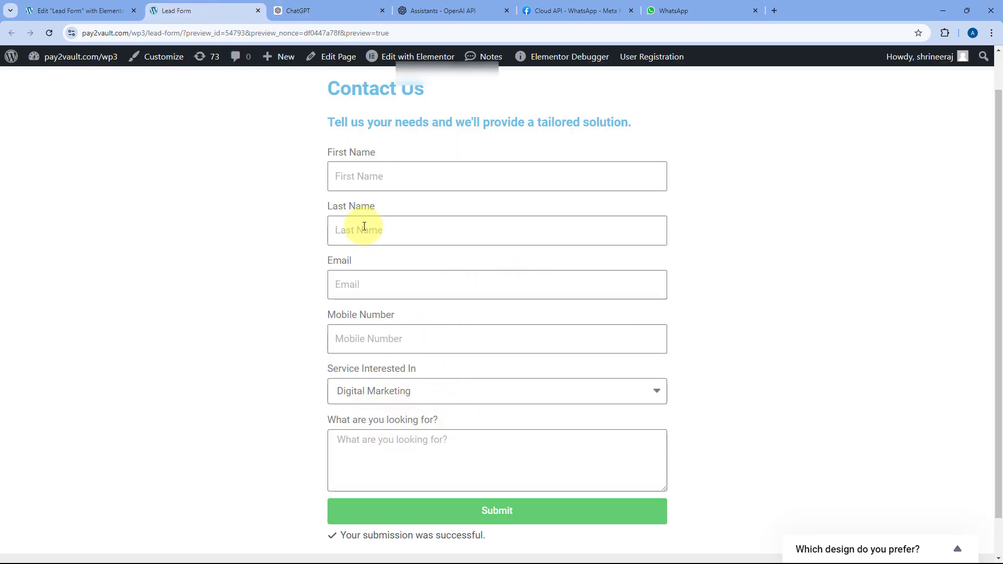
pyautogui.click(690, 9)
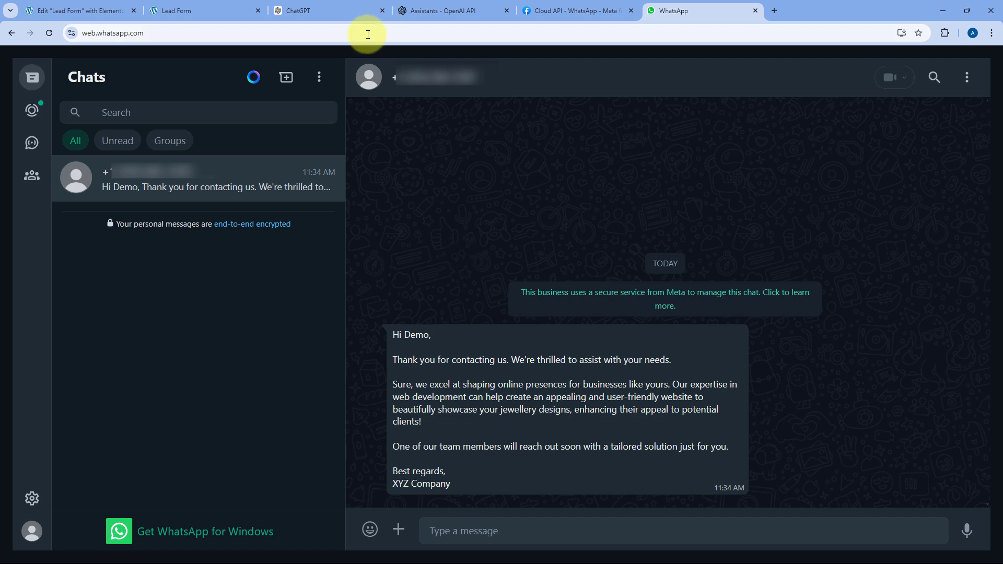
pyautogui.click(230, 5)
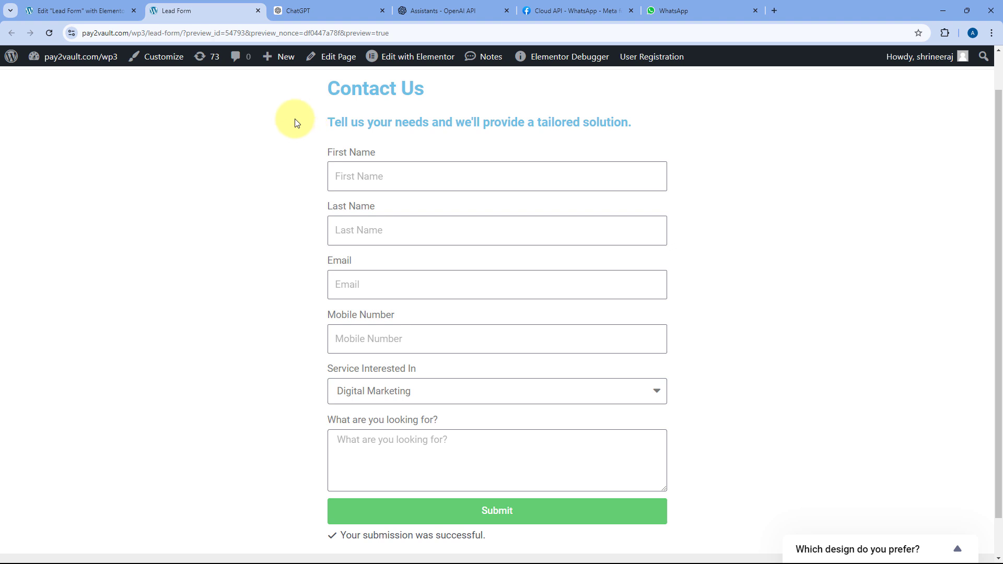
# - Load pabbly.com/connect/ in a new tab, sign in, and open the Pabbly Connect app
pyautogui.click(774, 11)
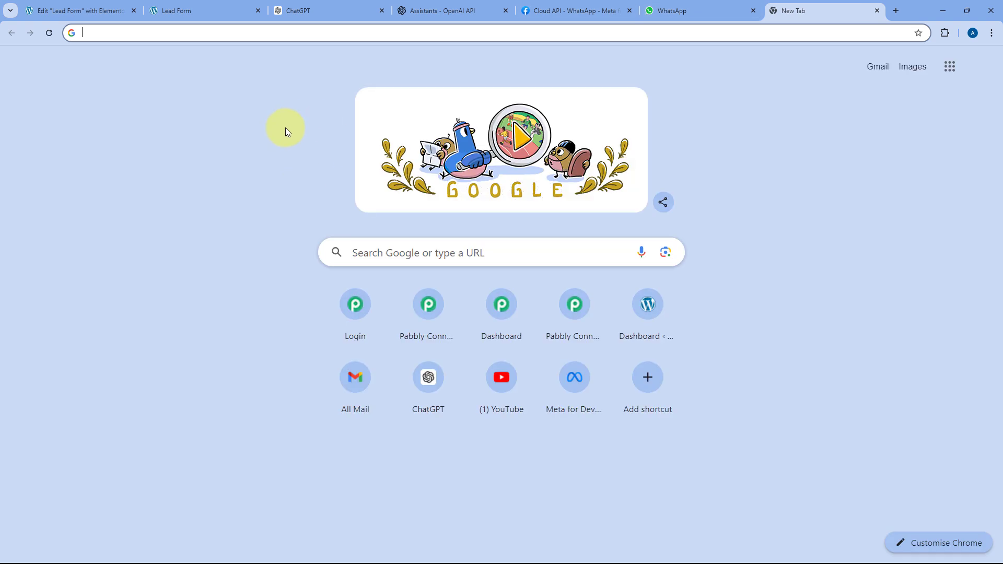
pyautogui.write('pab')
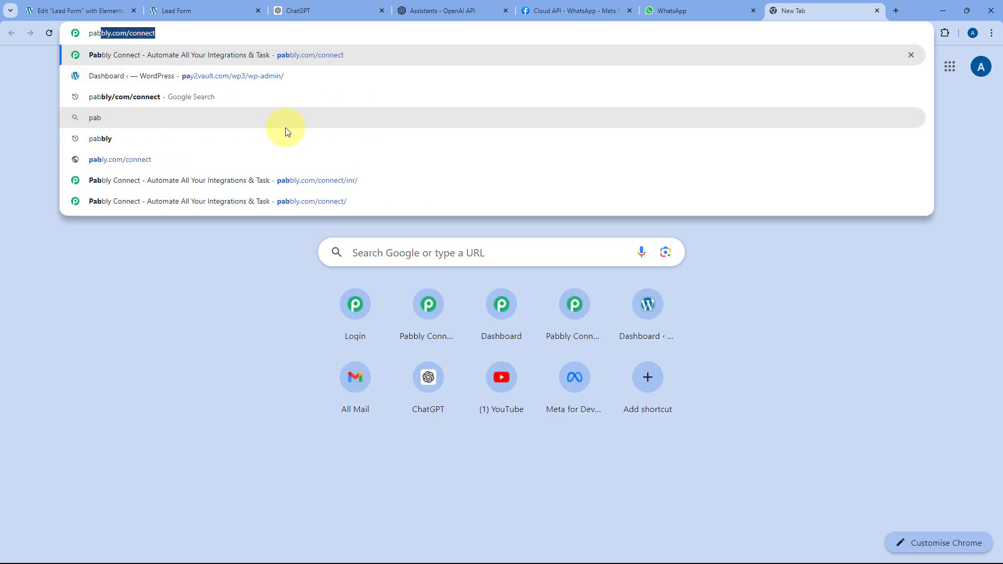
pyautogui.write('bly.com/connect/')
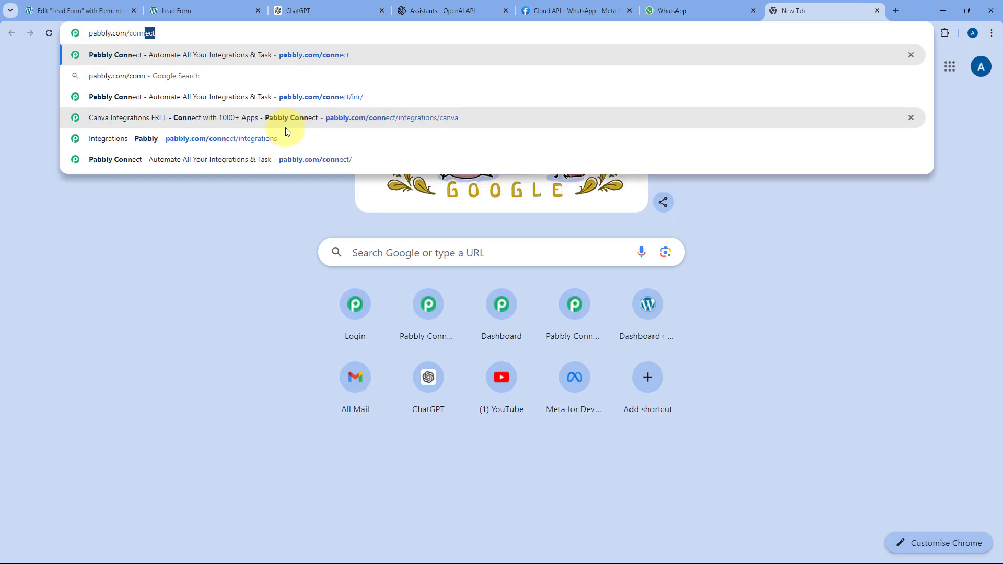
pyautogui.press('Return')
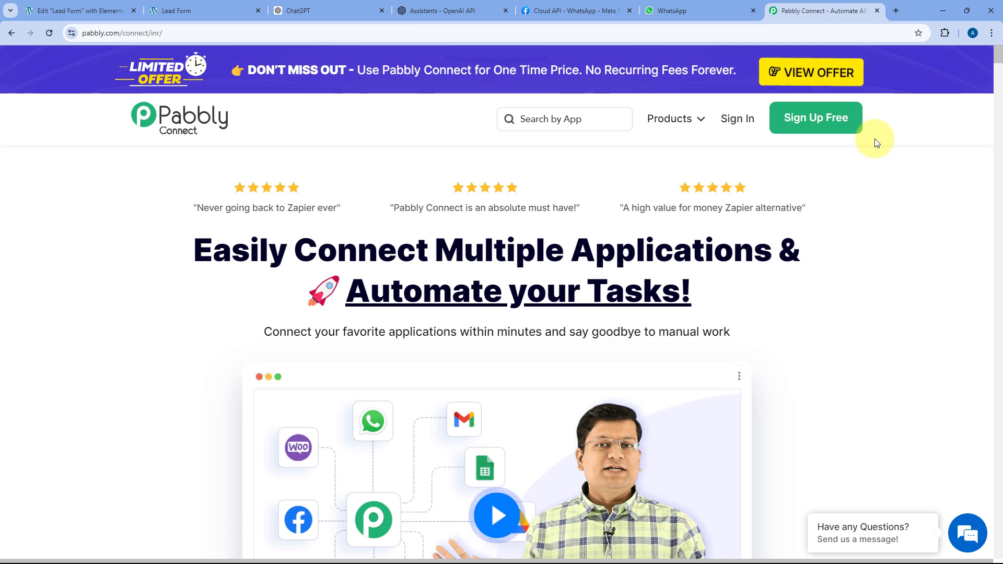
pyautogui.click(735, 118)
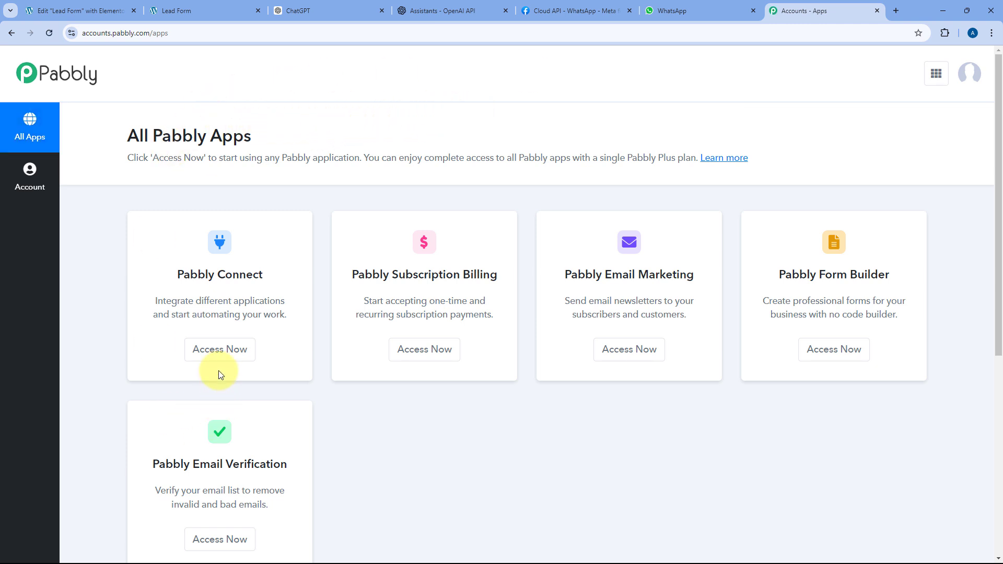
pyautogui.click(222, 350)
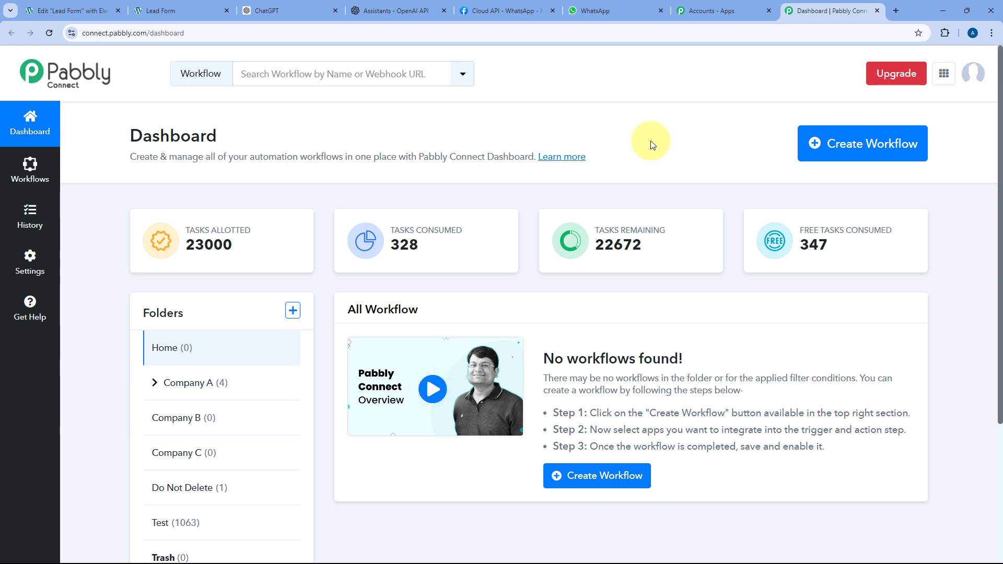
# - Create a workflow named 'Elementor to ChatGPT to WhatsApp' in the Home folder
pyautogui.click(842, 145)
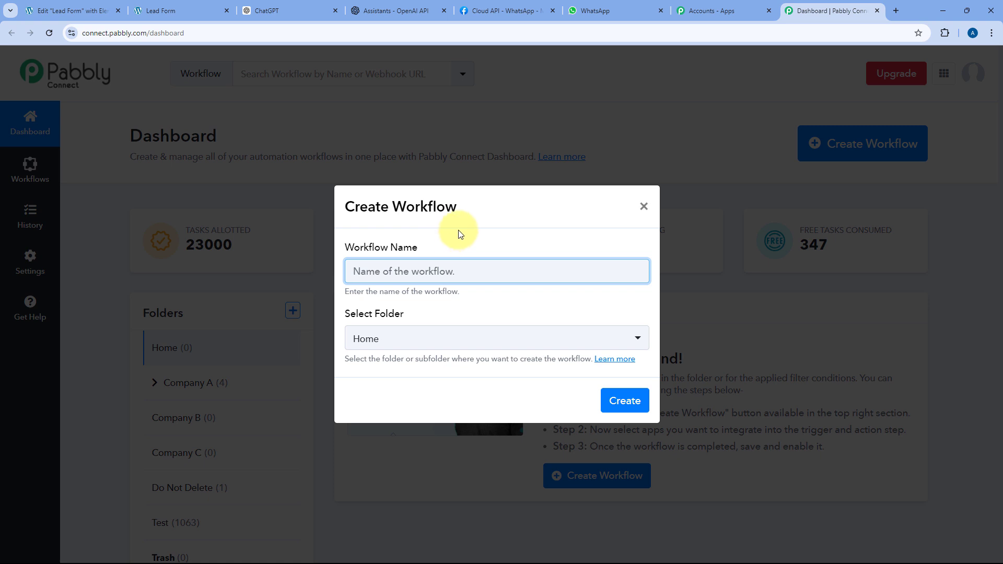
pyautogui.write('Elementor to ChatGPT to WhatsApp')
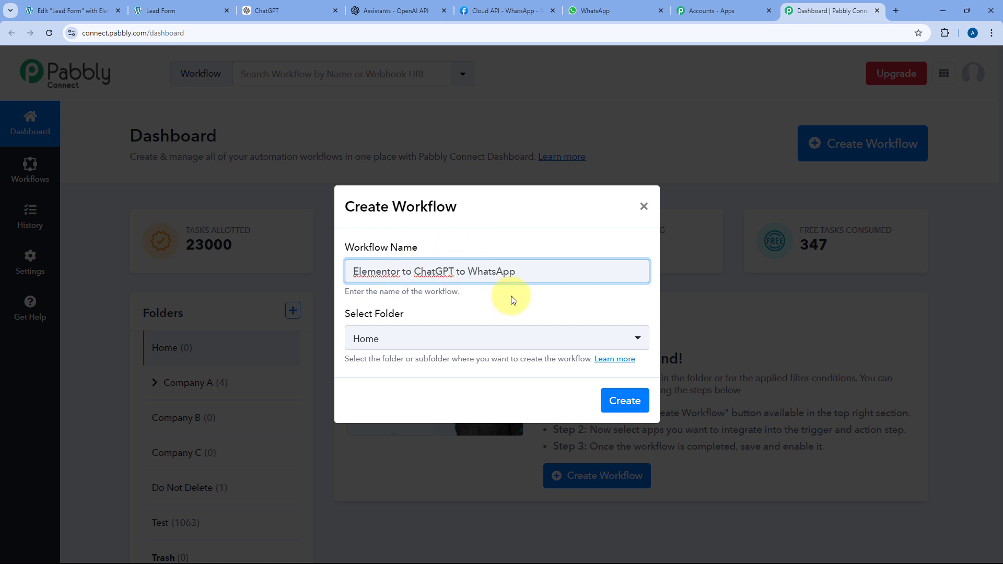
pyautogui.click(458, 340)
pyautogui.scroll(-1, 459, 256)
pyautogui.scroll(1, 458, 256)
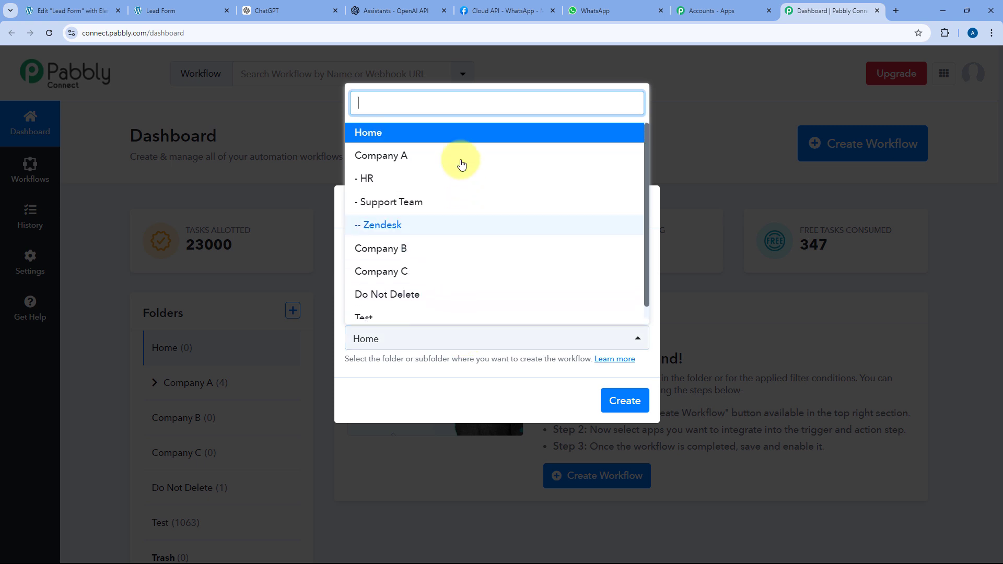
pyautogui.click(437, 133)
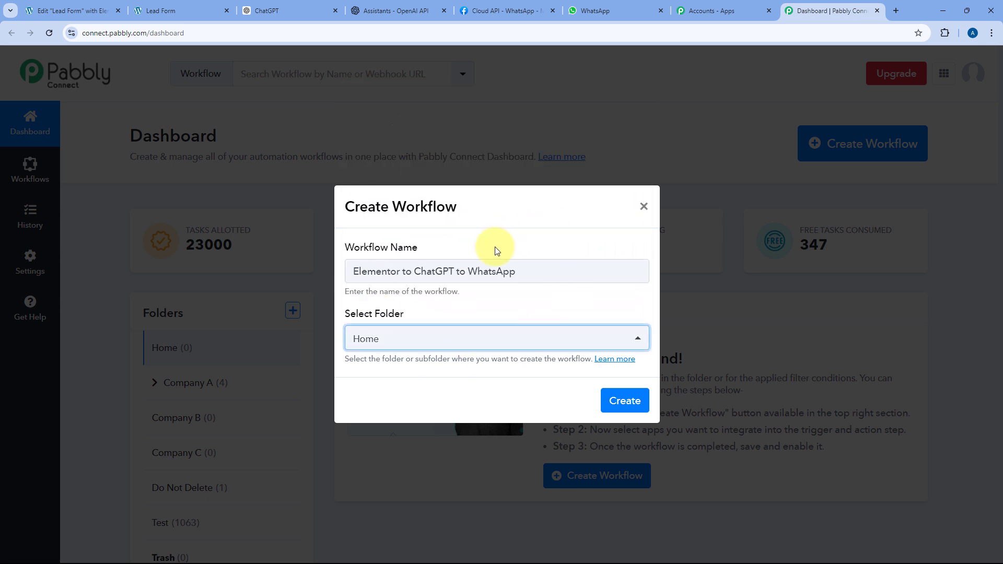
pyautogui.click(620, 400)
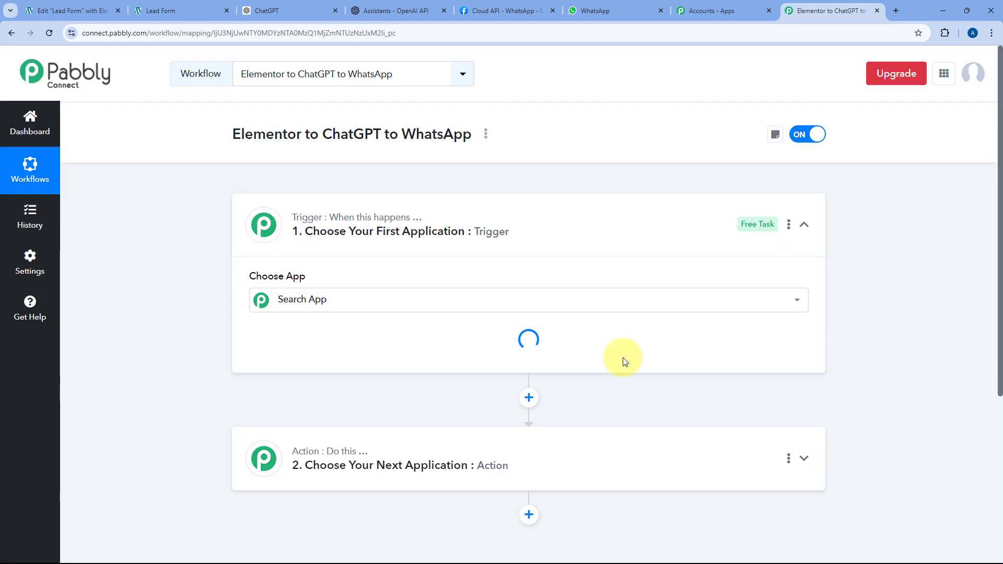
# - Expand the workflow's trigger step to its Choose App grid after checking the Elementor editor
pyautogui.click(523, 214)
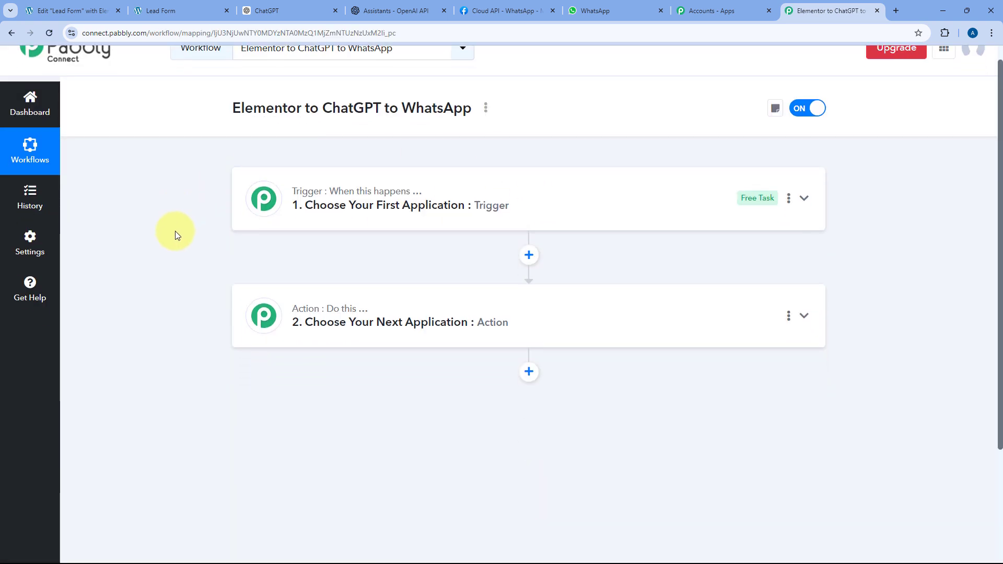
pyautogui.scroll(-1, 240, 218)
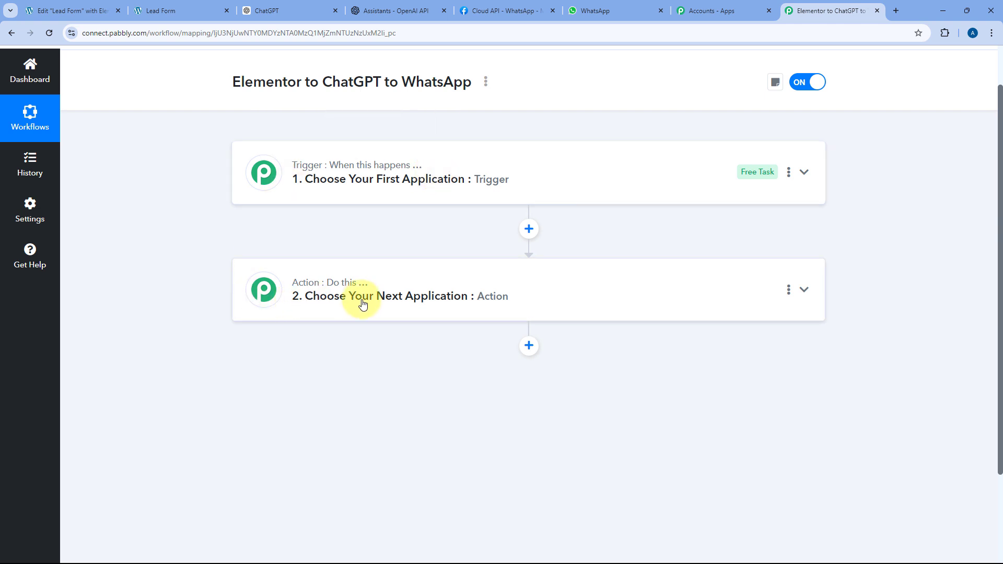
pyautogui.click(474, 164)
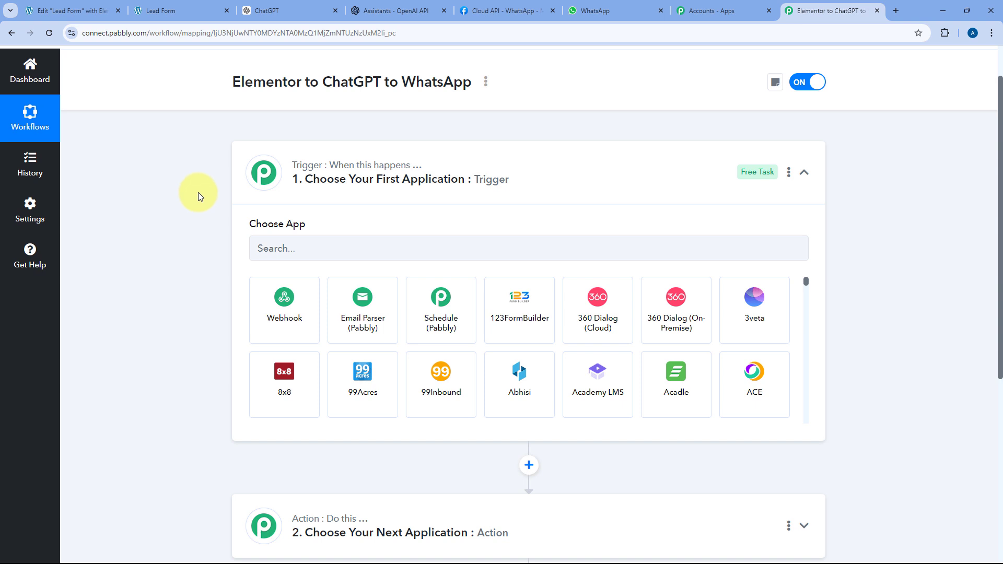
pyautogui.click(87, 9)
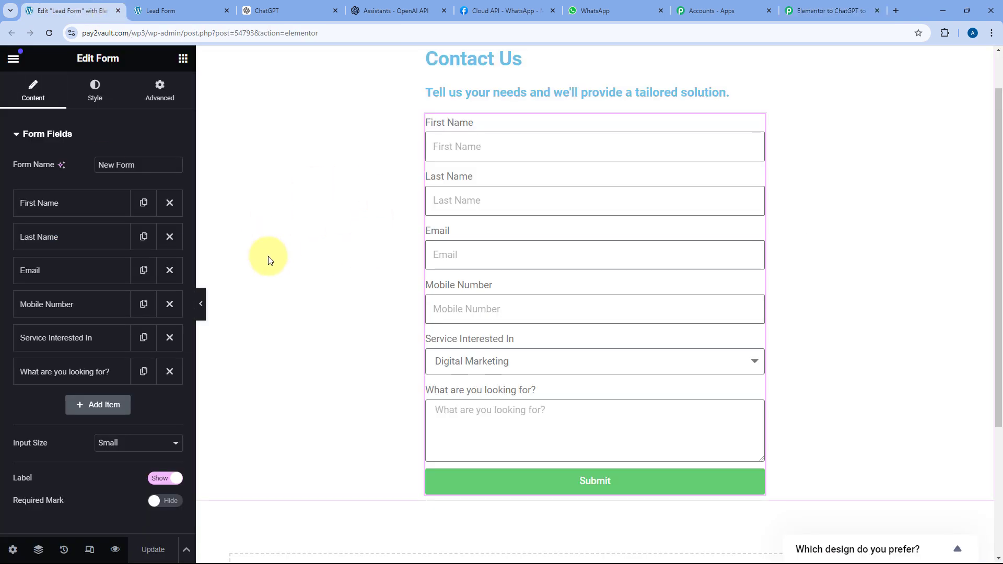
pyautogui.click(836, 10)
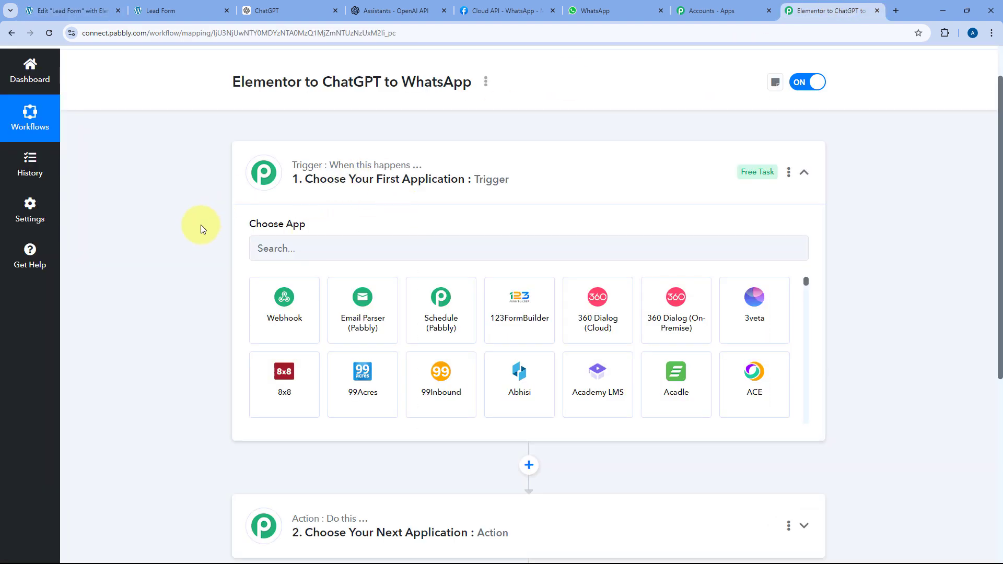
pyautogui.click(103, 4)
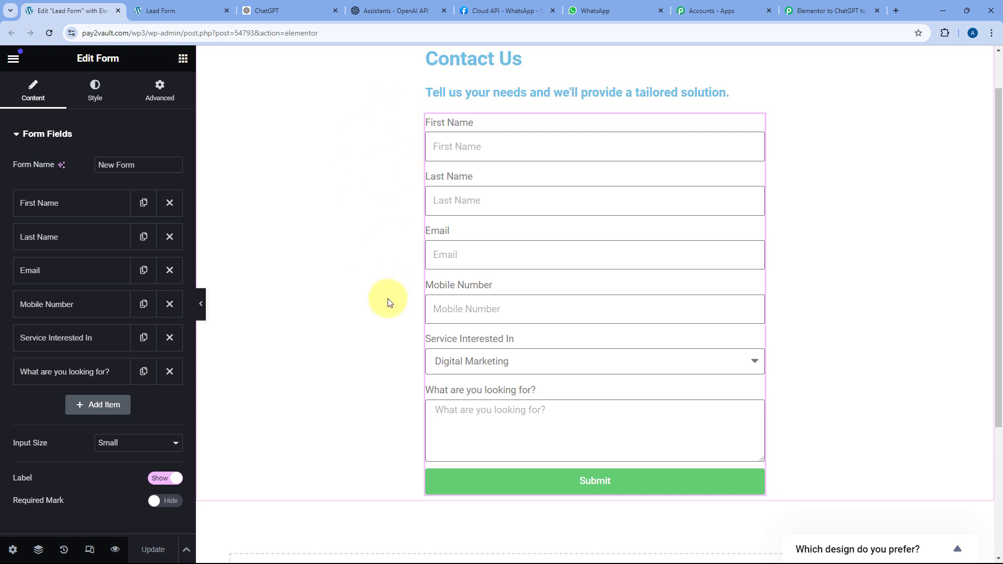
pyautogui.click(826, 11)
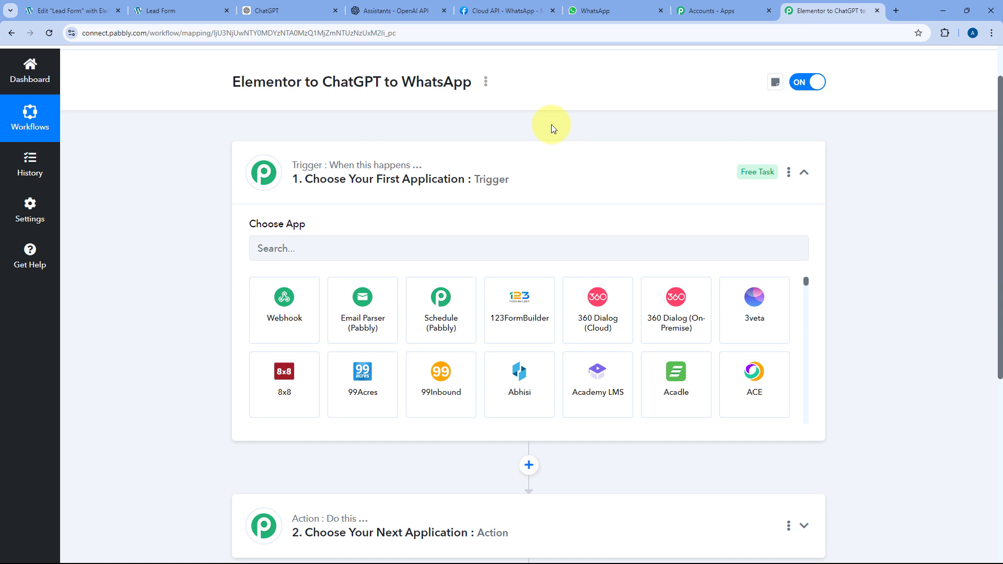
pyautogui.scroll(-2, 215, 158)
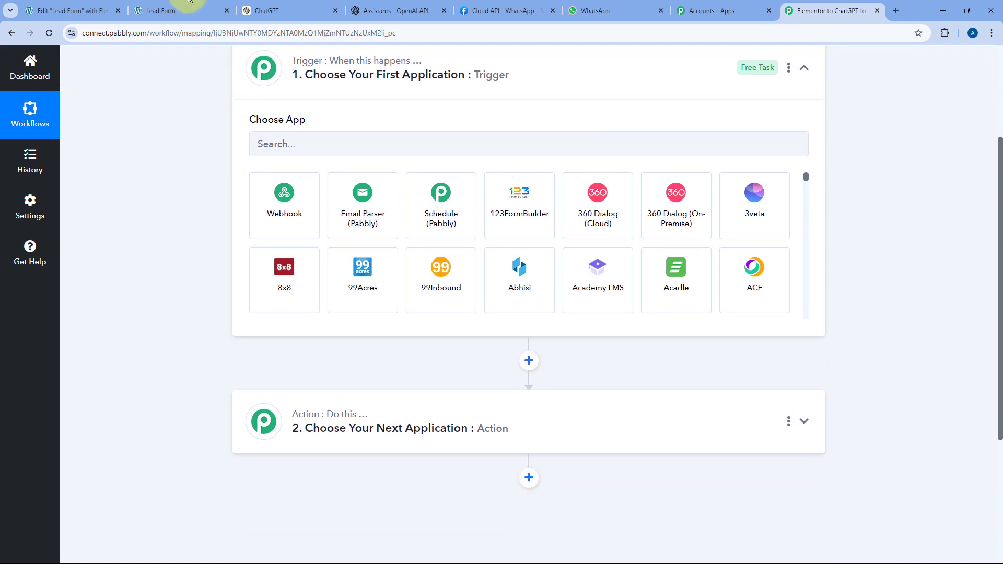
# - Review the Contact Us form, Pabbly workflow and Cloud API page, then inspect the personalised WhatsApp reply
pyautogui.click(168, 11)
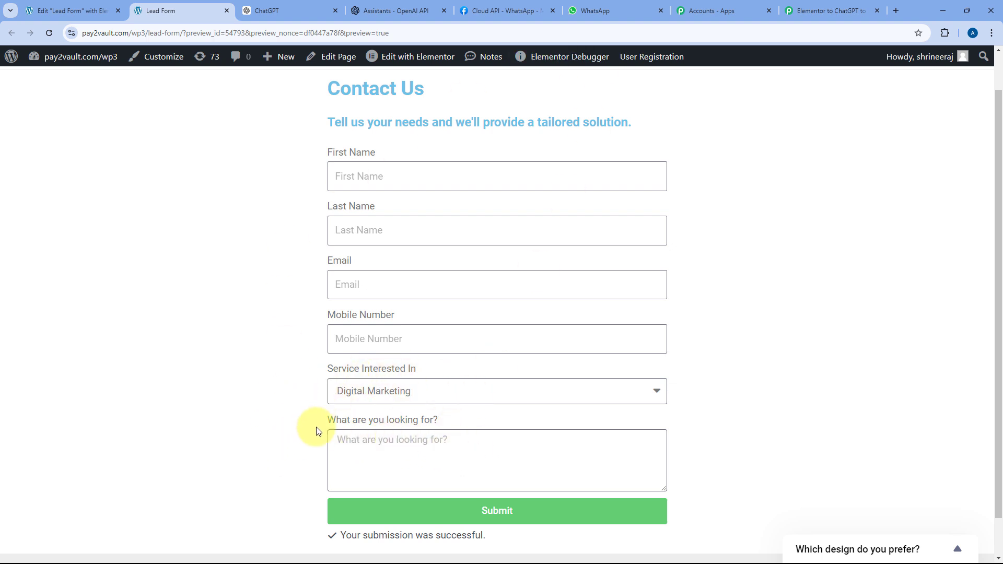
pyautogui.click(786, 7)
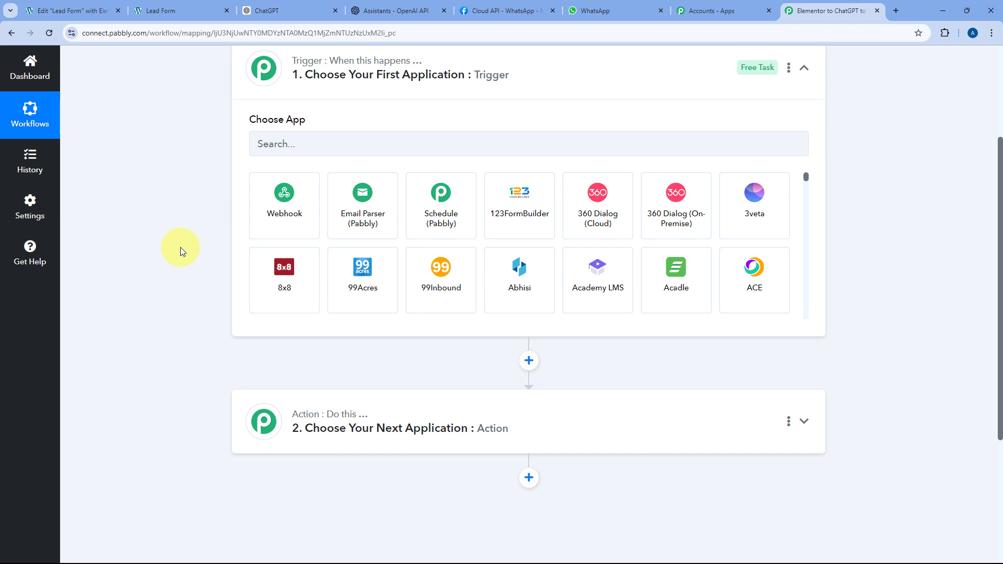
pyautogui.scroll(-2, 183, 300)
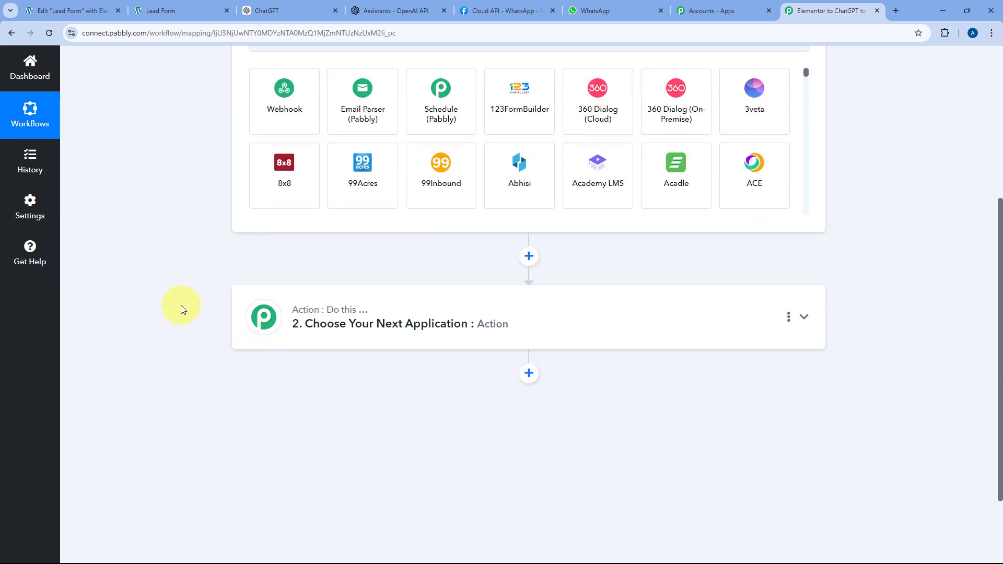
pyautogui.click(501, 10)
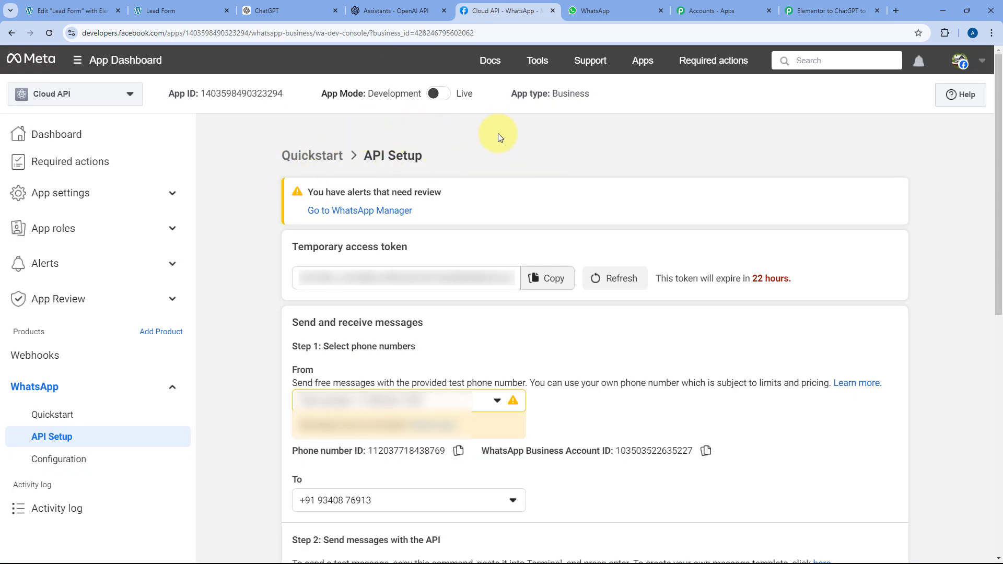
pyautogui.click(606, 10)
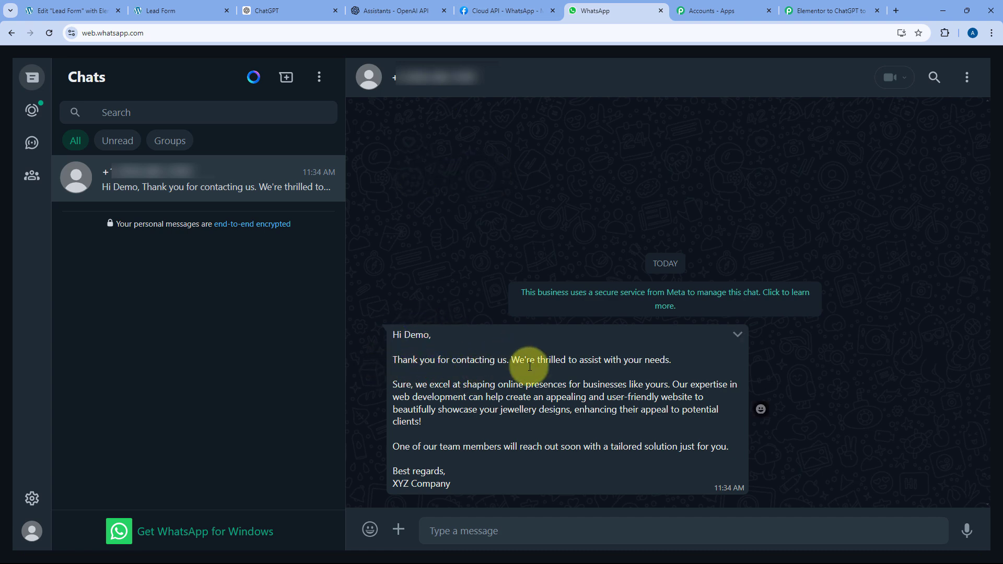
pyautogui.moveTo(393, 385); pyautogui.dragTo(422, 419)
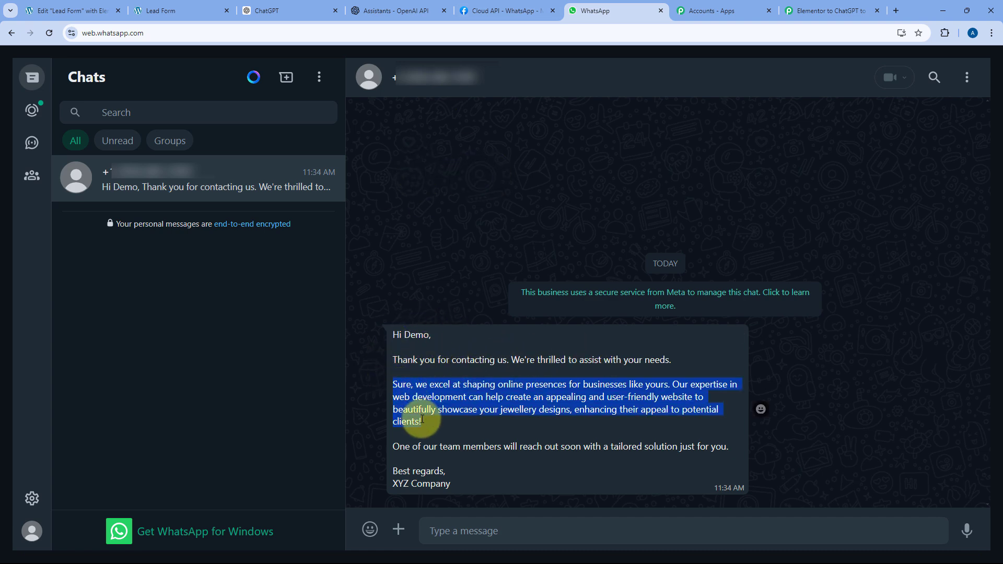
pyautogui.click(428, 422)
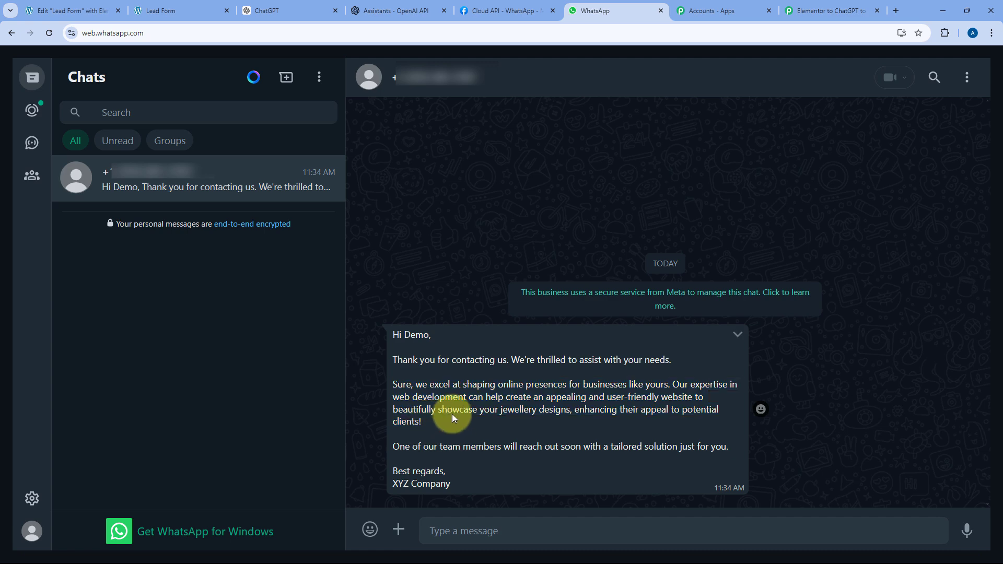
# - Set the trigger app to Elementor with the New Form Submission event
pyautogui.click(800, 4)
pyautogui.scroll(5, 366, 232)
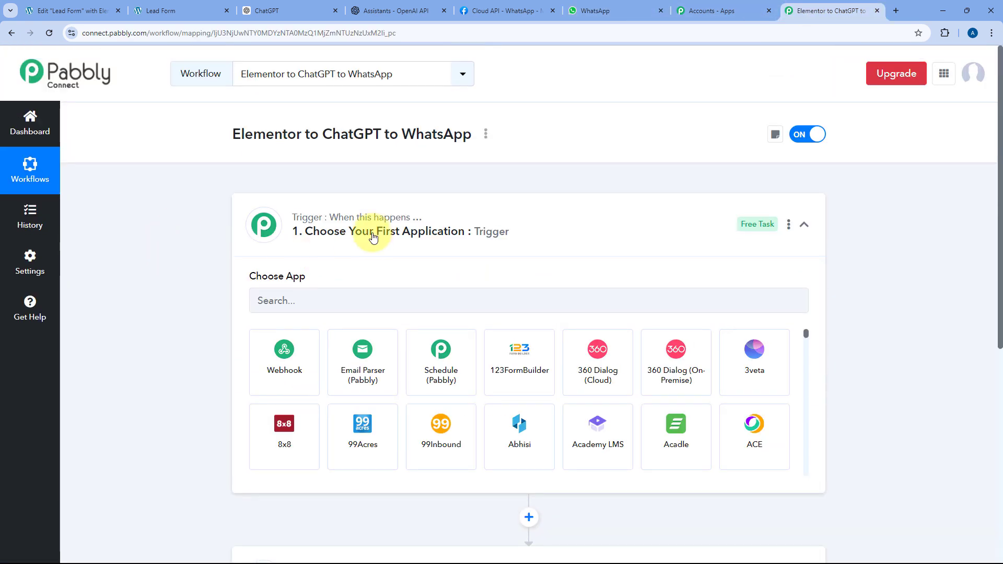
pyautogui.click(269, 300)
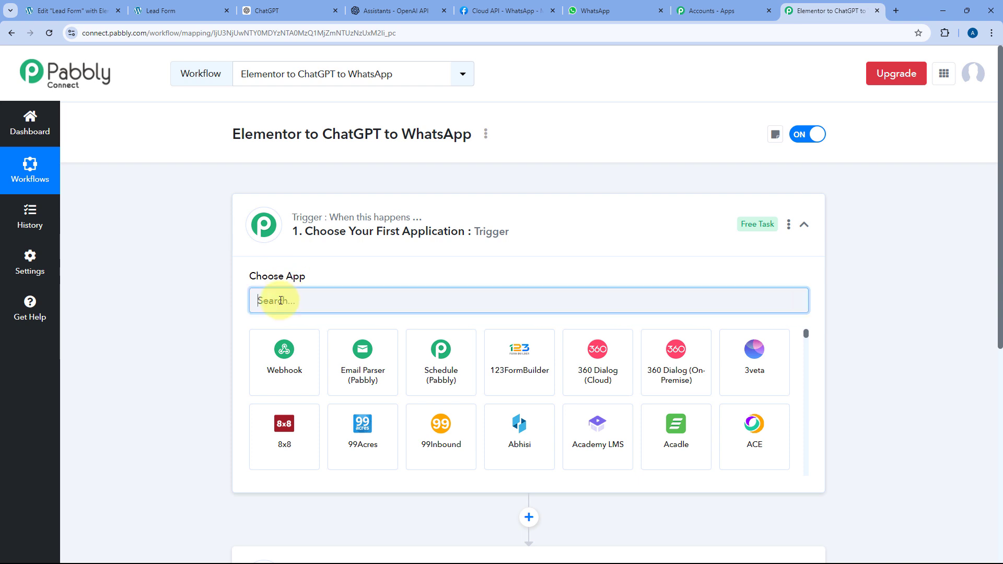
pyautogui.write('Elementor')
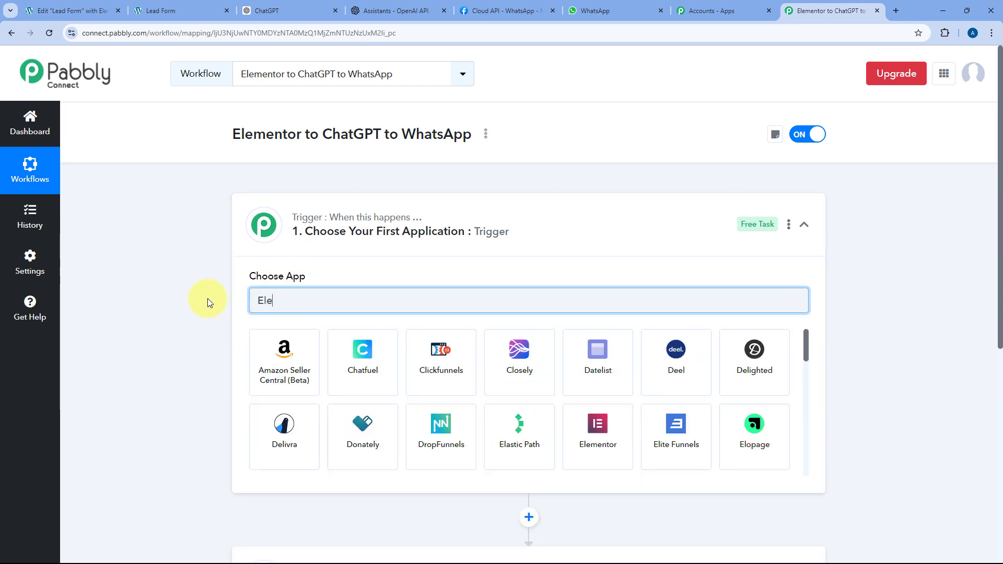
pyautogui.write('mento')
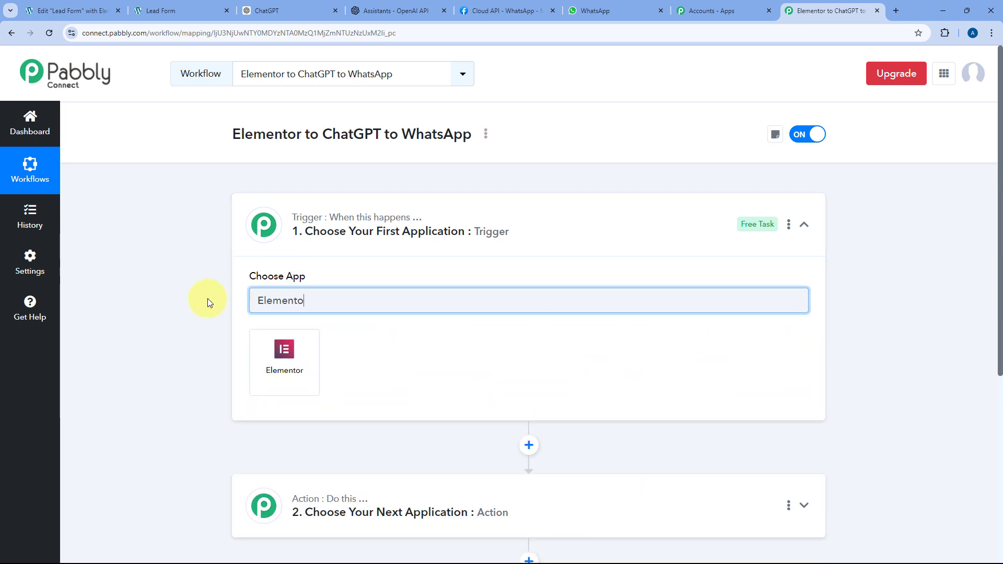
pyautogui.click(286, 355)
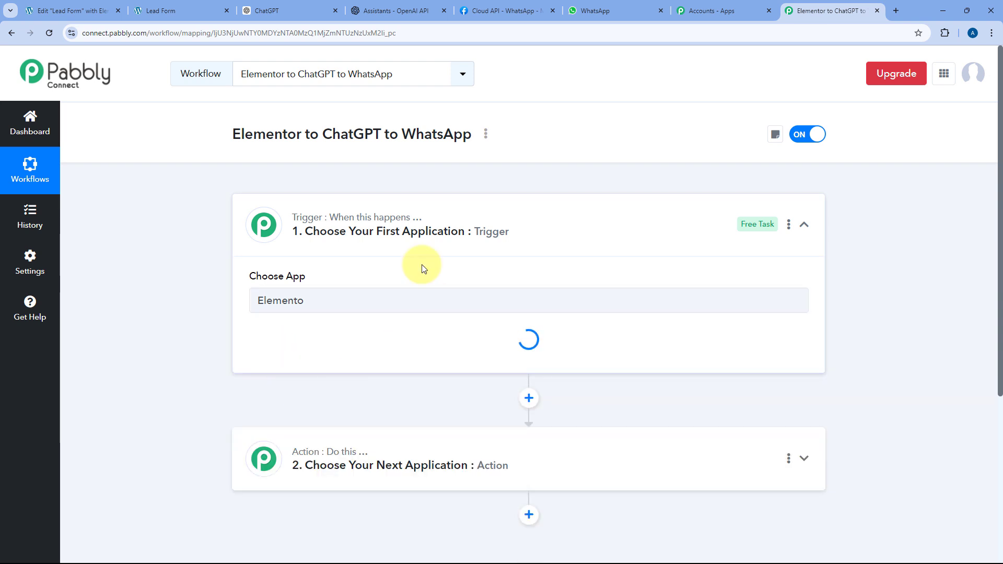
pyautogui.scroll(-1, 190, 300)
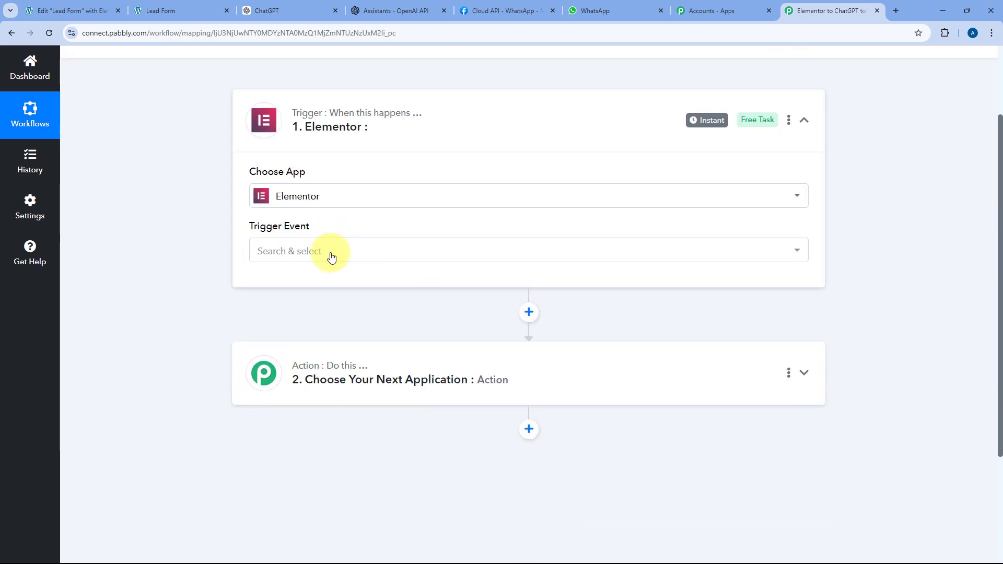
pyautogui.click(331, 252)
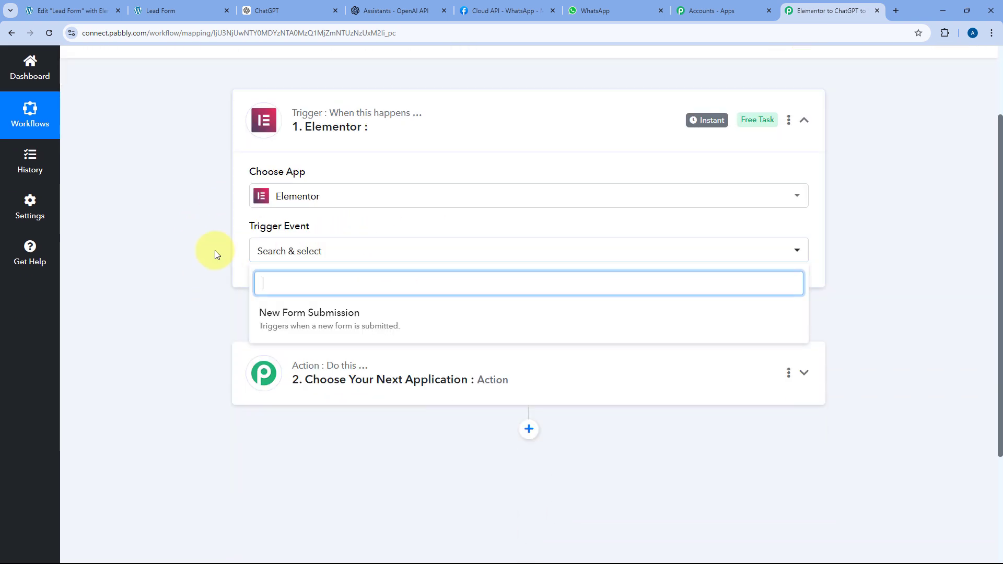
pyautogui.click(330, 314)
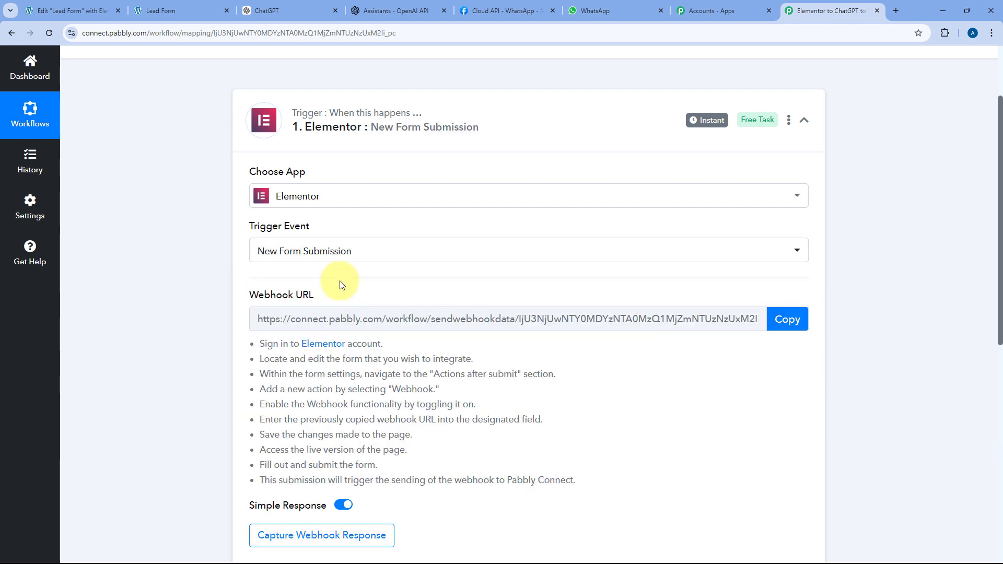
# - Read the webhook setup instructions and copy the Elementor webhook URL
pyautogui.scroll(-2, 337, 314)
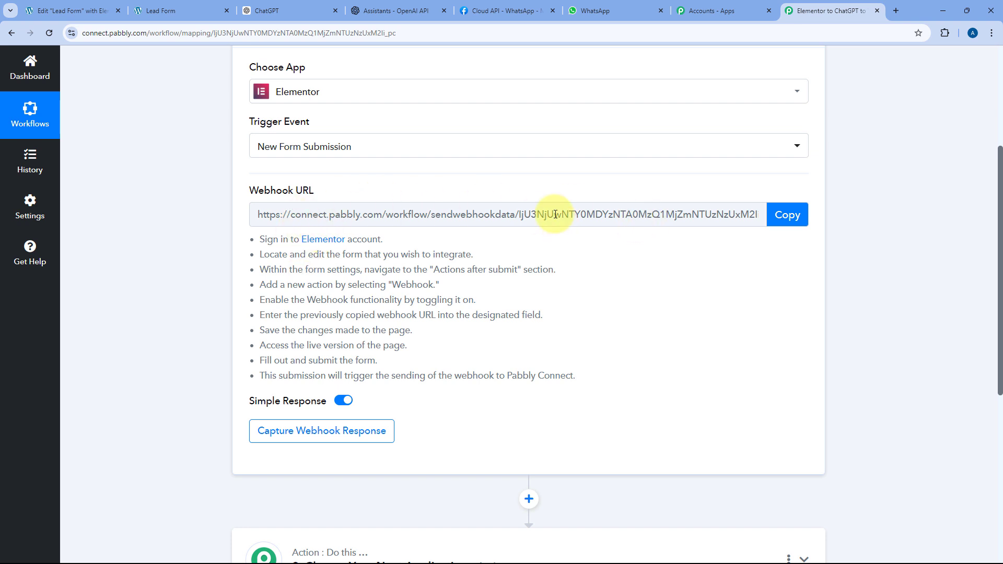
pyautogui.moveTo(260, 236); pyautogui.dragTo(577, 376)
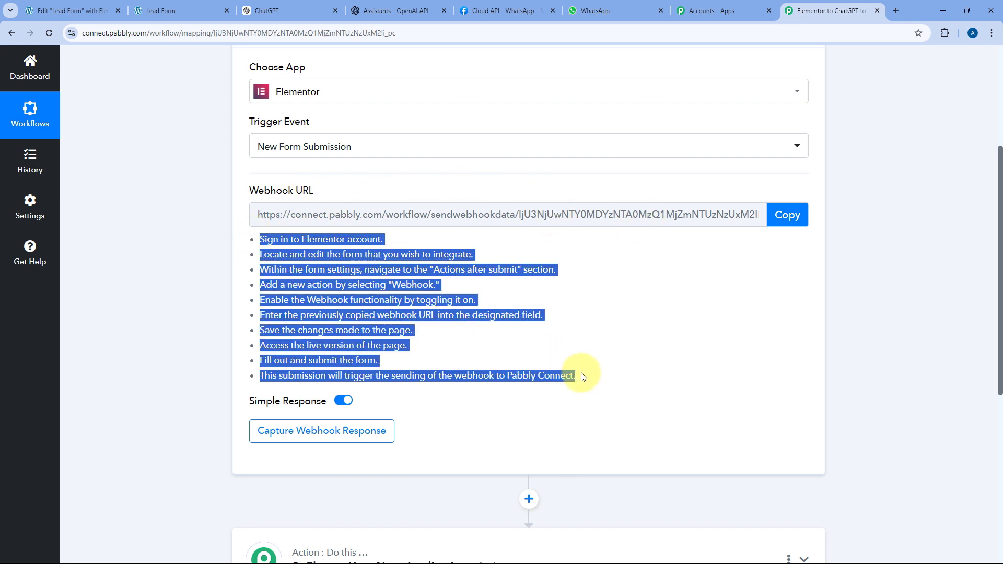
pyautogui.click(617, 266)
pyautogui.click(786, 214)
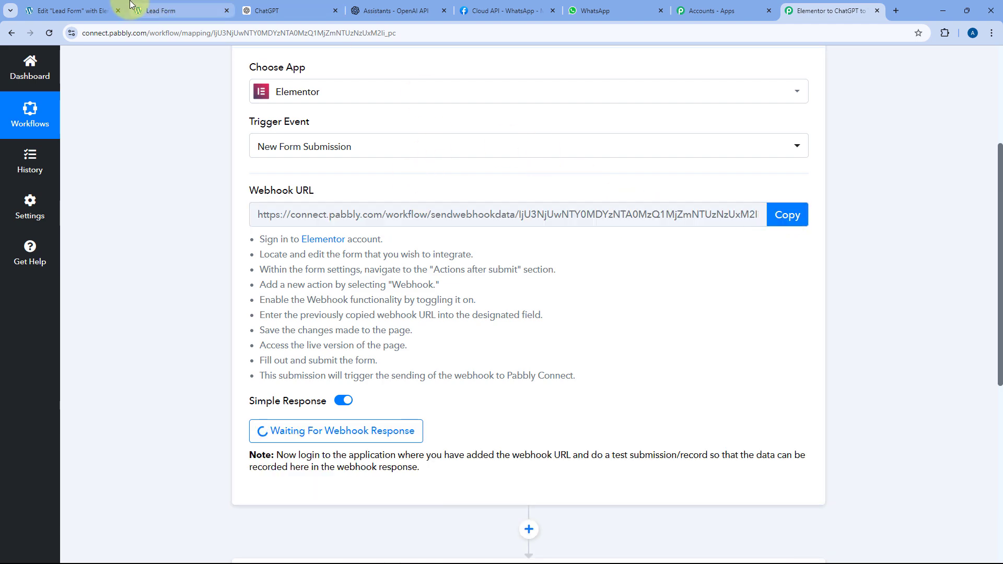
# - Add a Webhook action under the Lead Form's Actions After Submit
pyautogui.click(105, 6)
pyautogui.scroll(1, 370, 179)
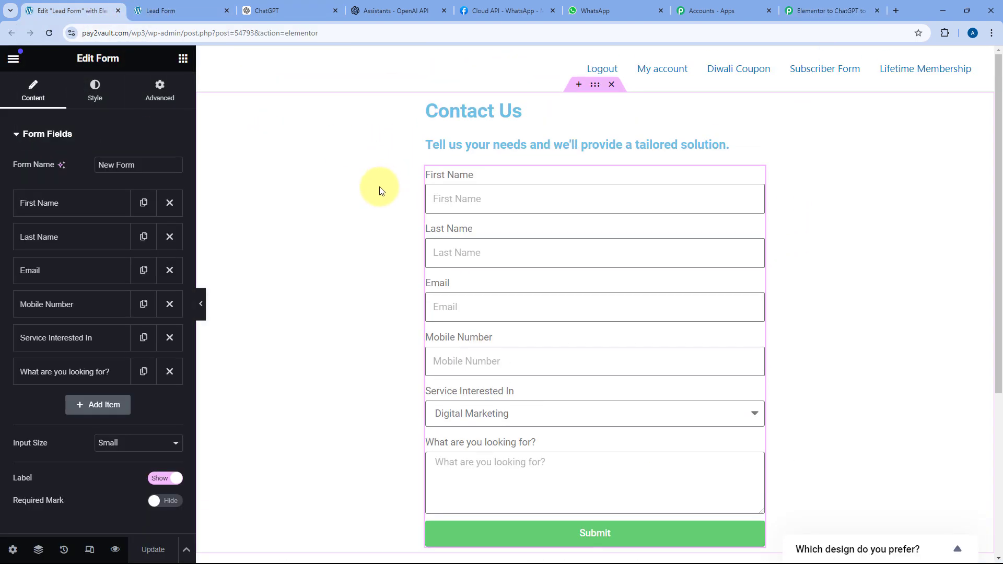
pyautogui.scroll(-1, 373, 201)
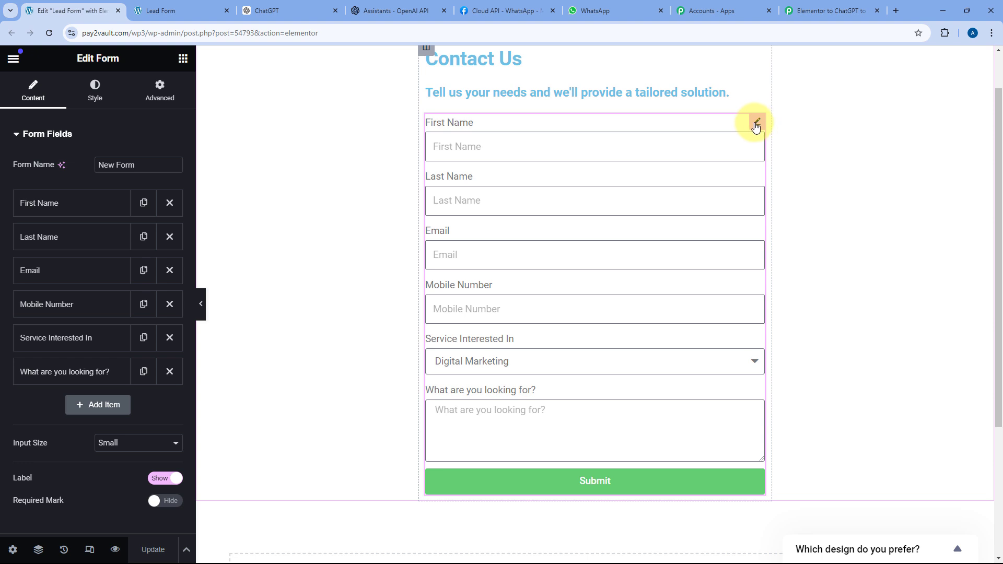
pyautogui.click(32, 135)
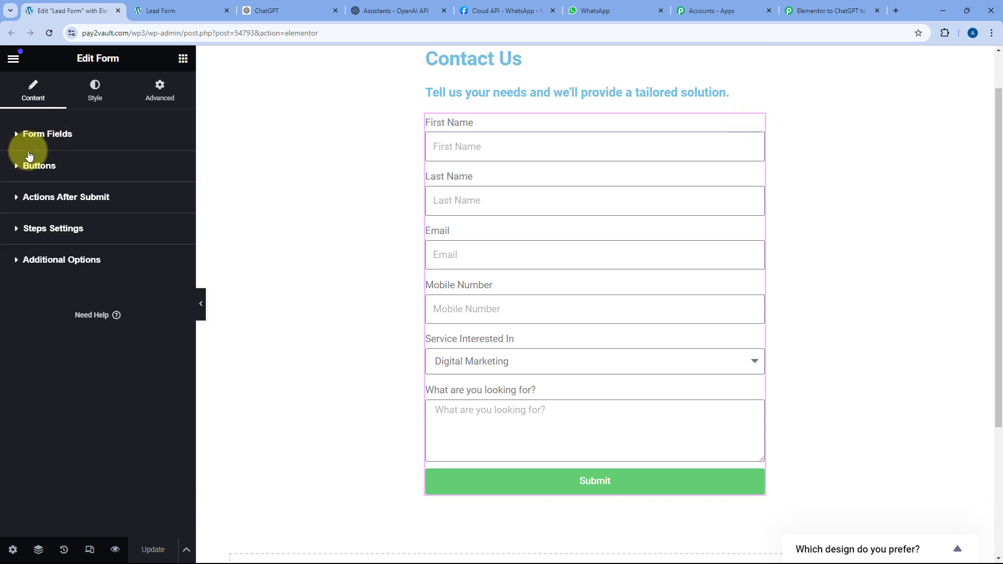
pyautogui.click(18, 201)
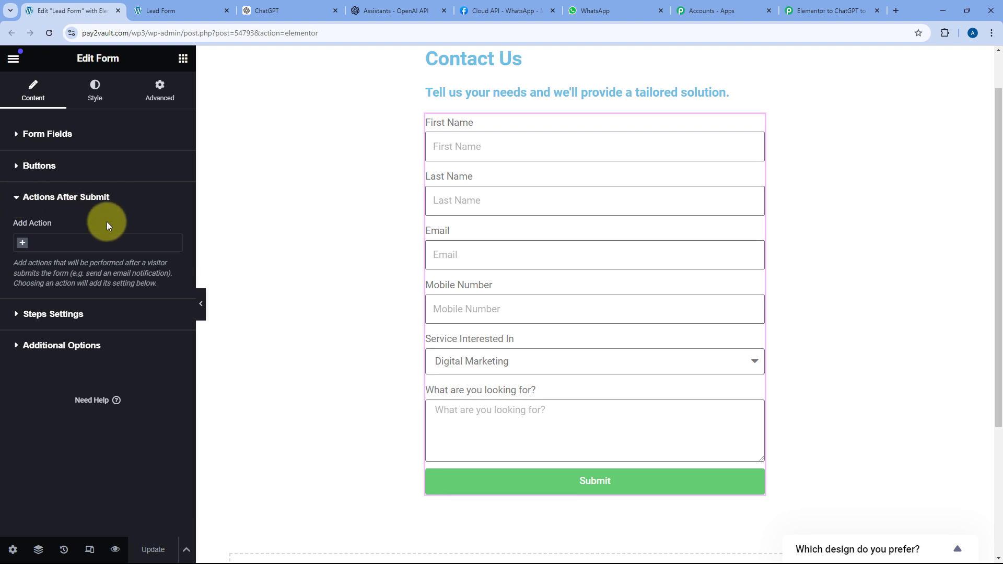
pyautogui.click(23, 244)
pyautogui.scroll(-3, 70, 282)
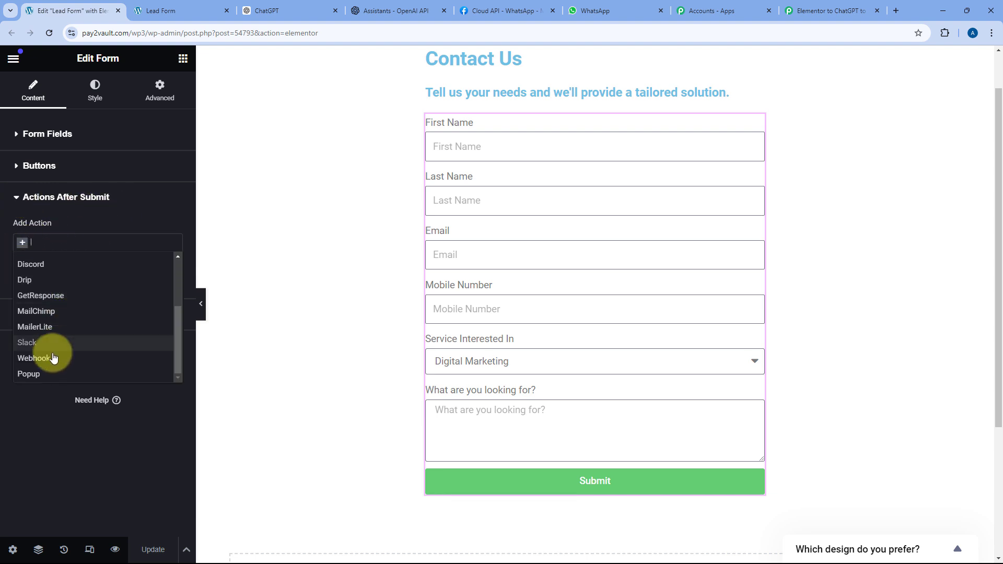
pyautogui.click(52, 360)
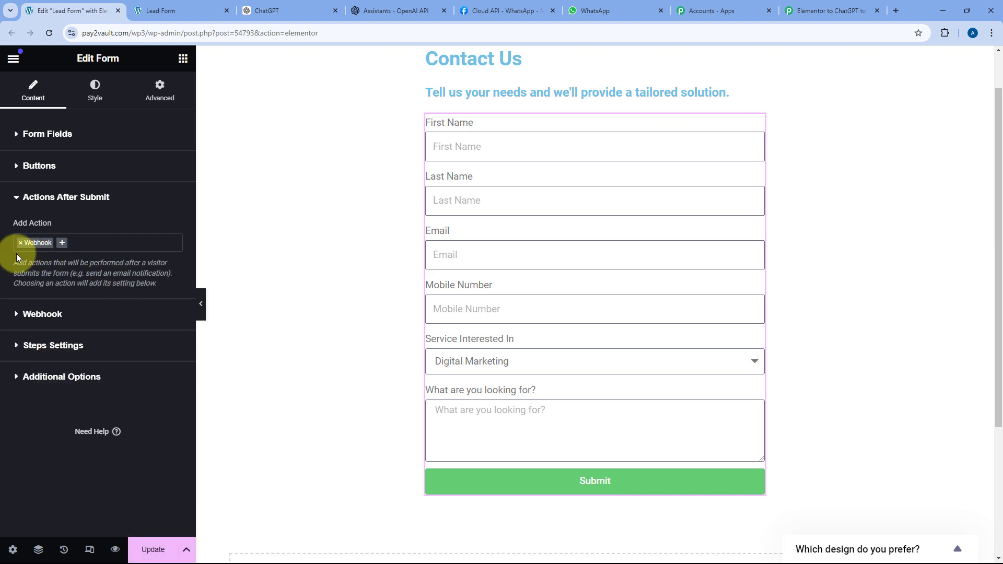
# - Paste the Pabbly webhook URL into the Webhook URL field and click Update to save the page
pyautogui.click(15, 317)
pyautogui.click(45, 286)
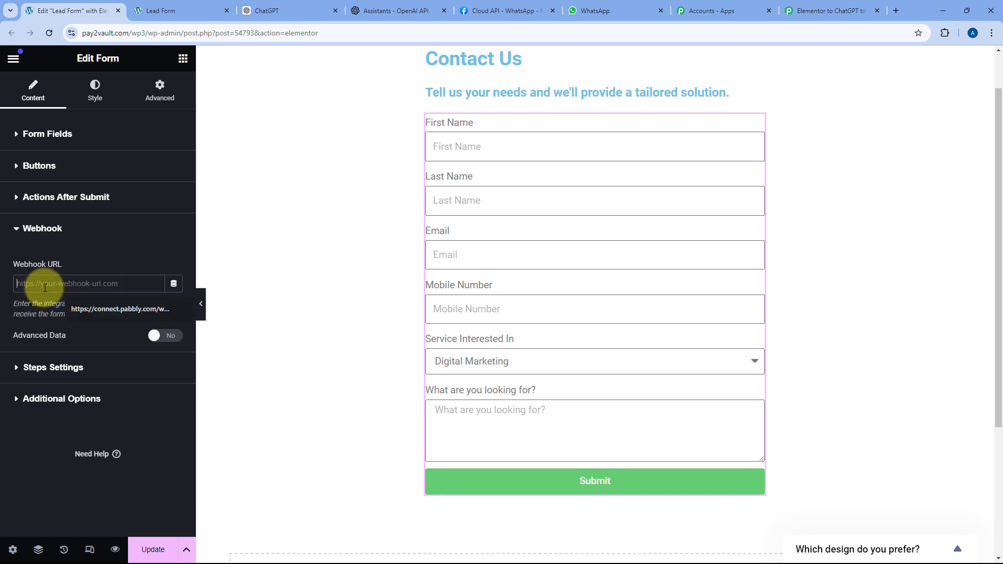
pyautogui.rightClick(50, 289)
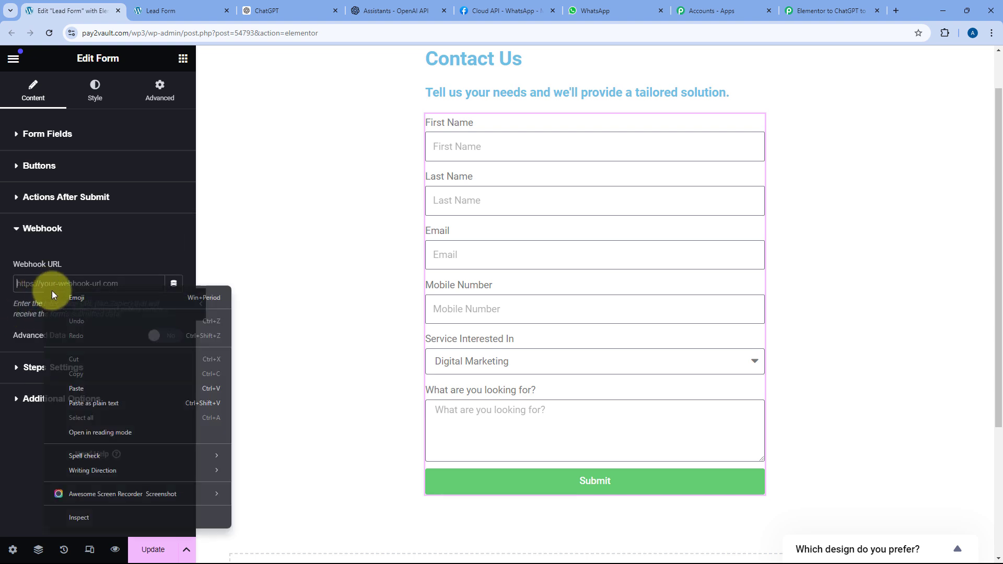
pyautogui.click(92, 387)
pyautogui.click(831, 11)
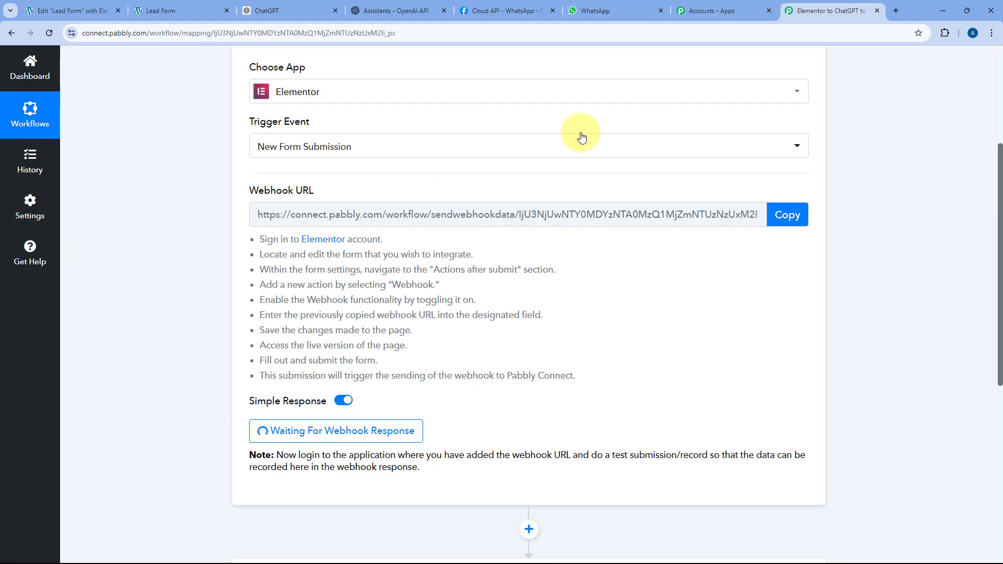
pyautogui.click(78, 11)
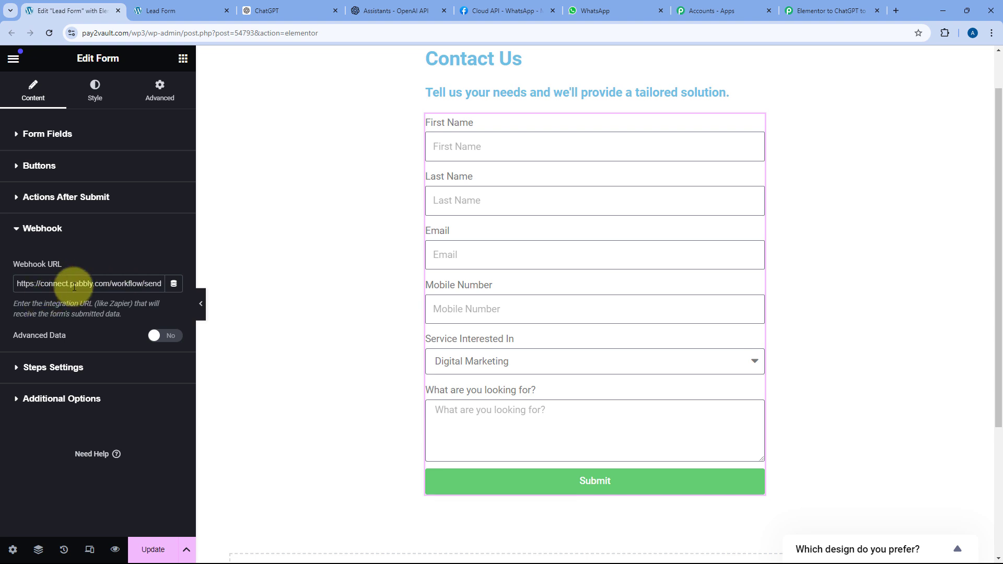
pyautogui.click(155, 548)
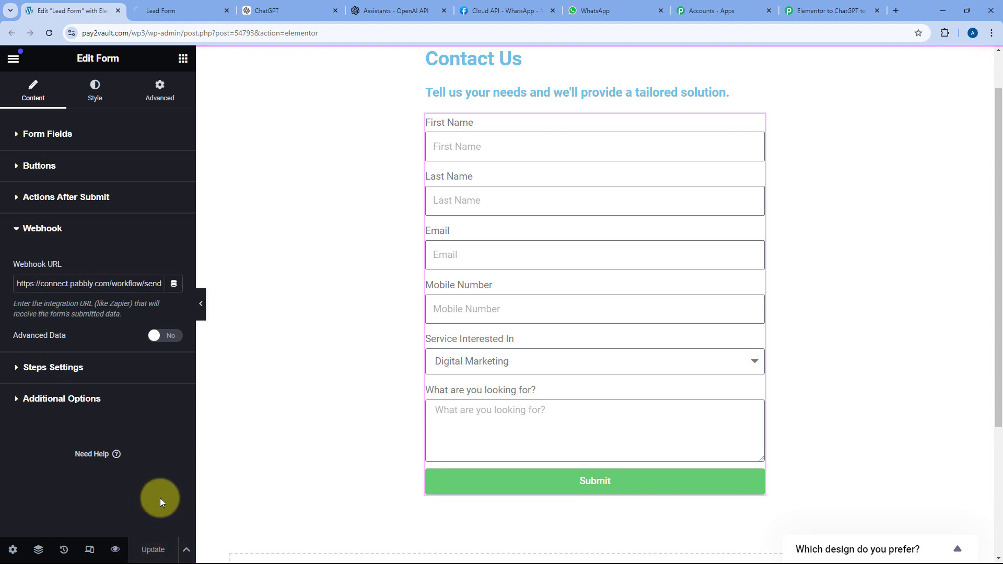
pyautogui.click(15, 228)
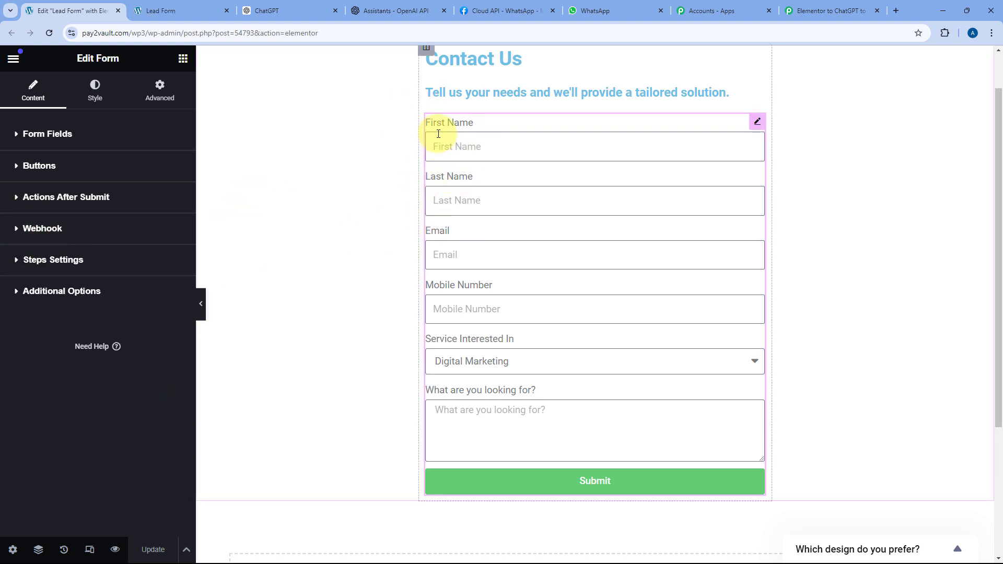
# - Confirm the Elementor trigger shows Waiting For Webhook Response, then bring up the live Lead Form page
pyautogui.click(820, 6)
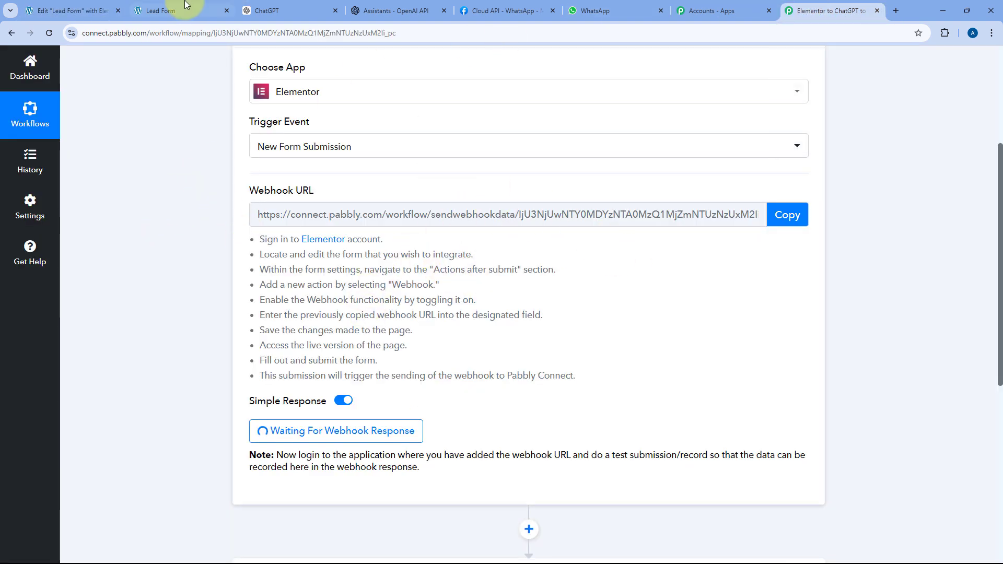
pyautogui.click(68, 9)
pyautogui.click(825, 9)
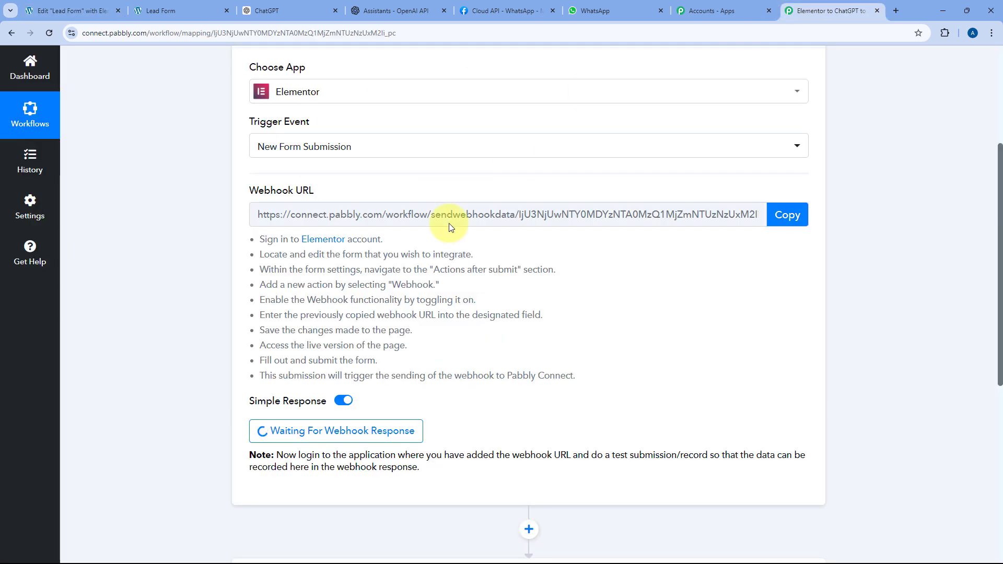
pyautogui.scroll(-1, 327, 329)
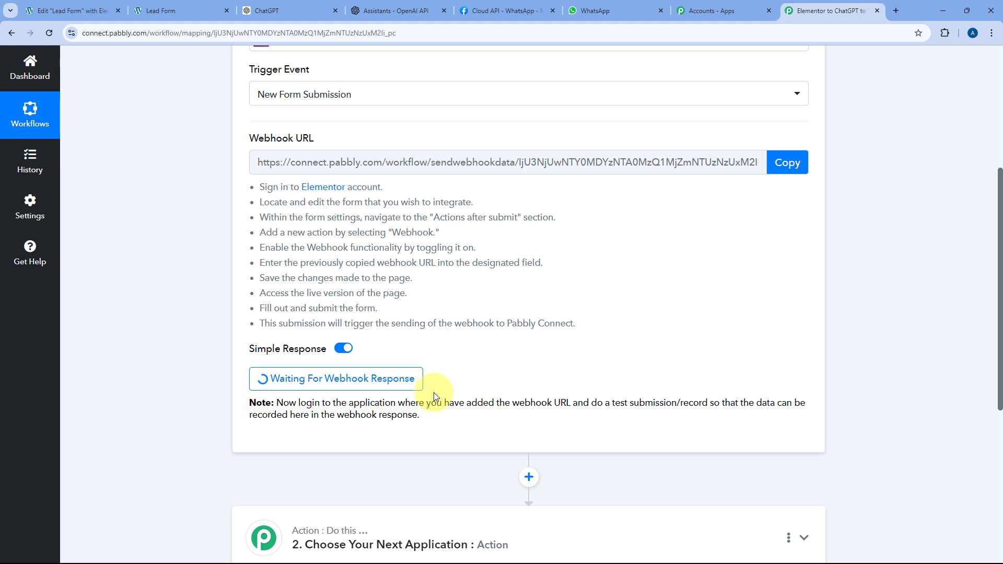
pyautogui.click(196, 11)
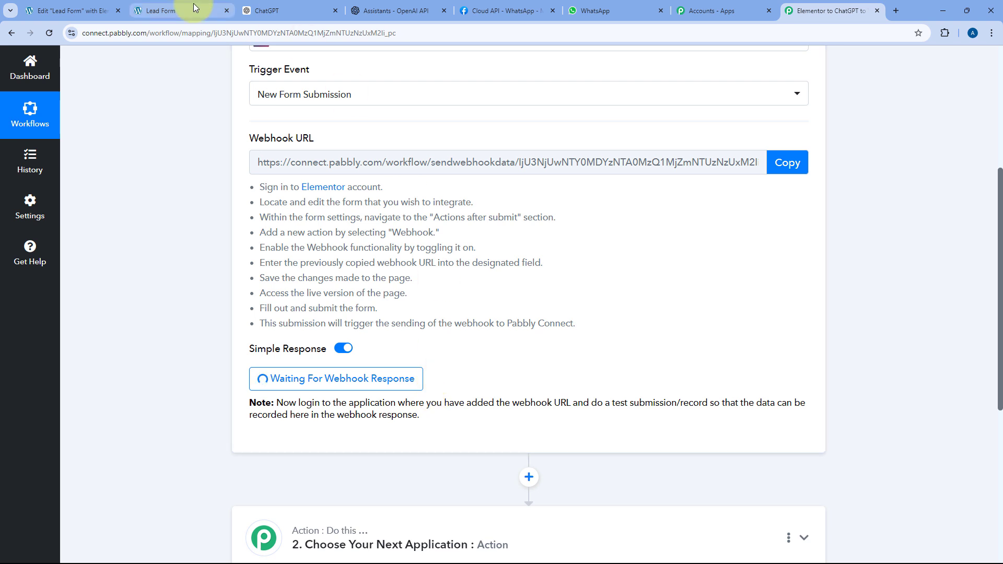
# - Reload the Lead Form and fill in Test User as the name plus the suggested test e-mail
pyautogui.click(49, 33)
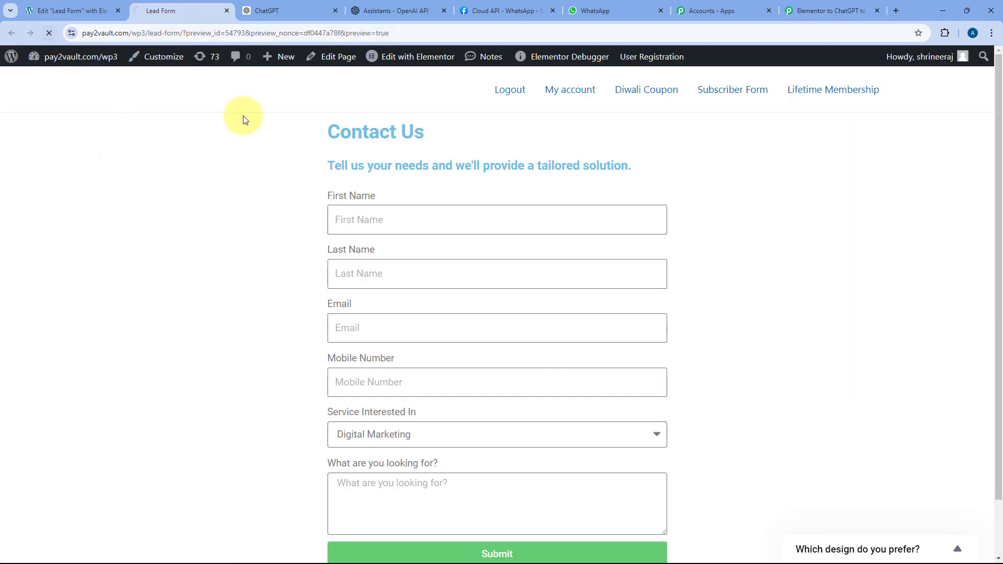
pyautogui.click(386, 220)
pyautogui.press('Down')
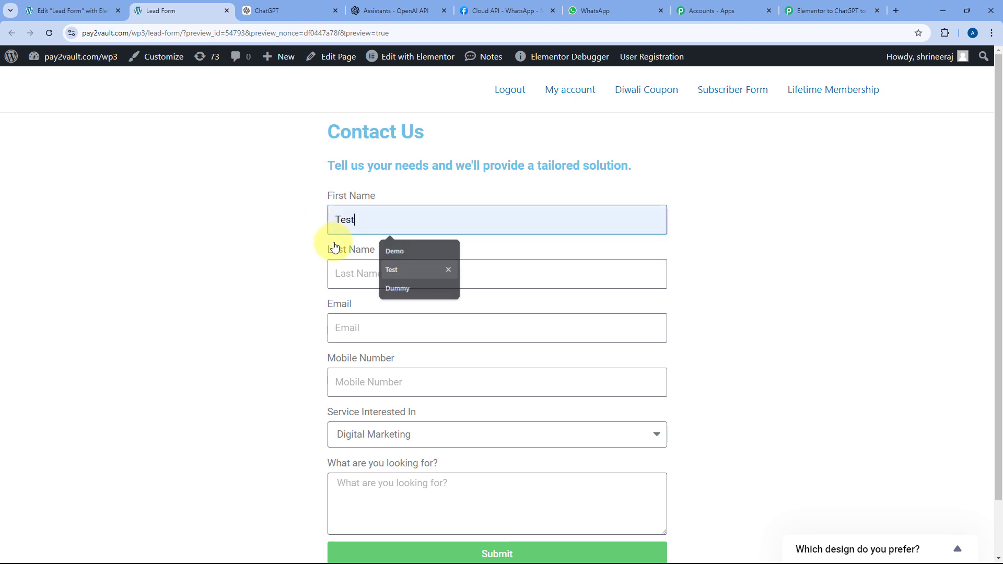
pyautogui.press('Return')
pyautogui.press('Tab')
pyautogui.write('User')
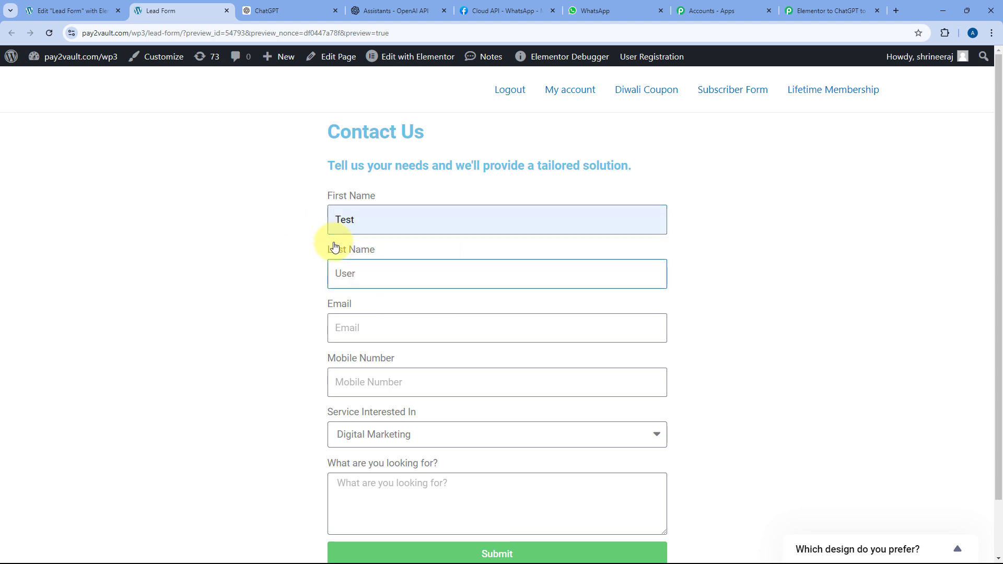
pyautogui.press('Tab')
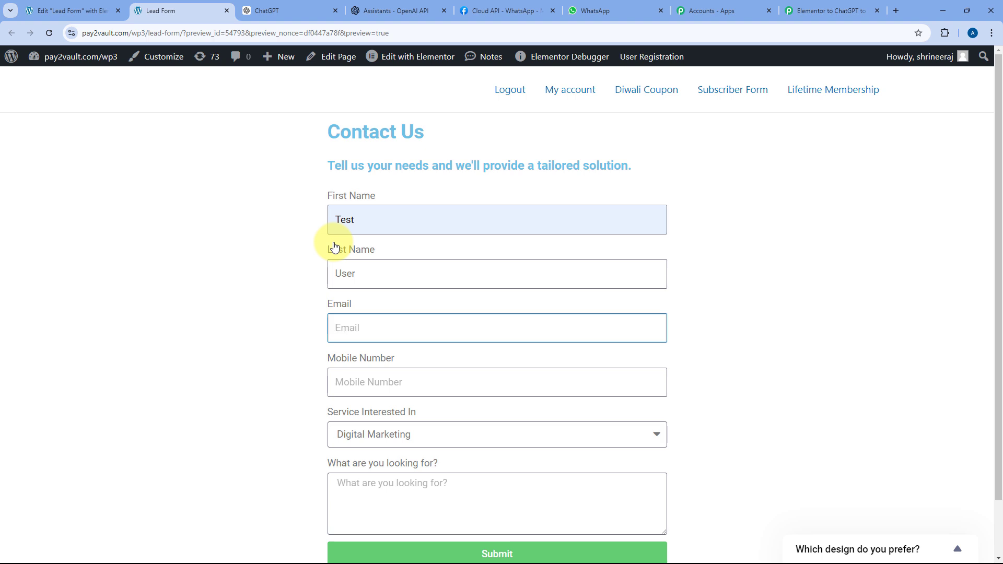
pyautogui.write('tes')
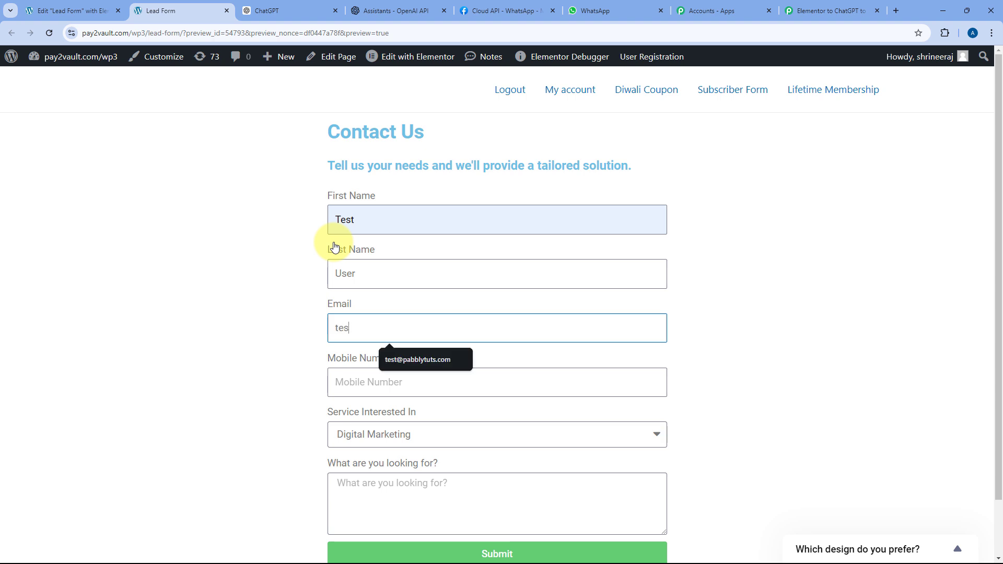
pyautogui.press('Down')
pyautogui.press('Return')
pyautogui.press('Tab')
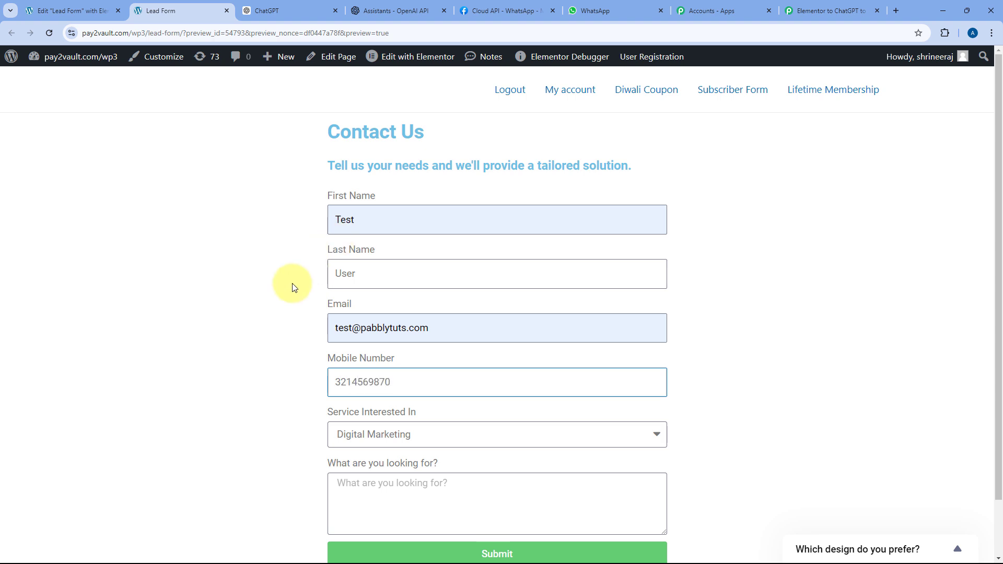
# - Choose Content Creation as the service, describe the organic social media content request, and submit
pyautogui.scroll(-2, 307, 324)
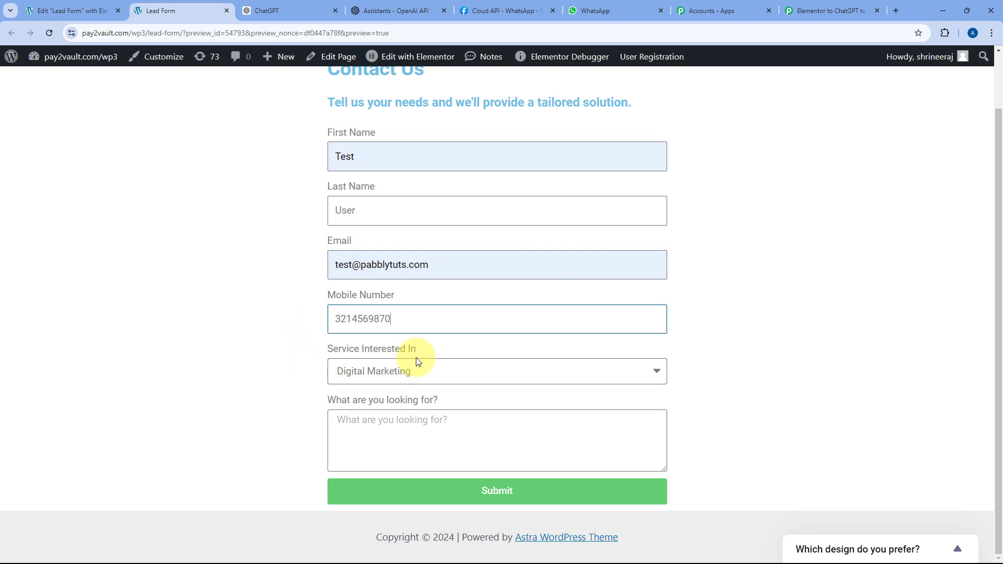
pyautogui.click(418, 371)
pyautogui.click(426, 379)
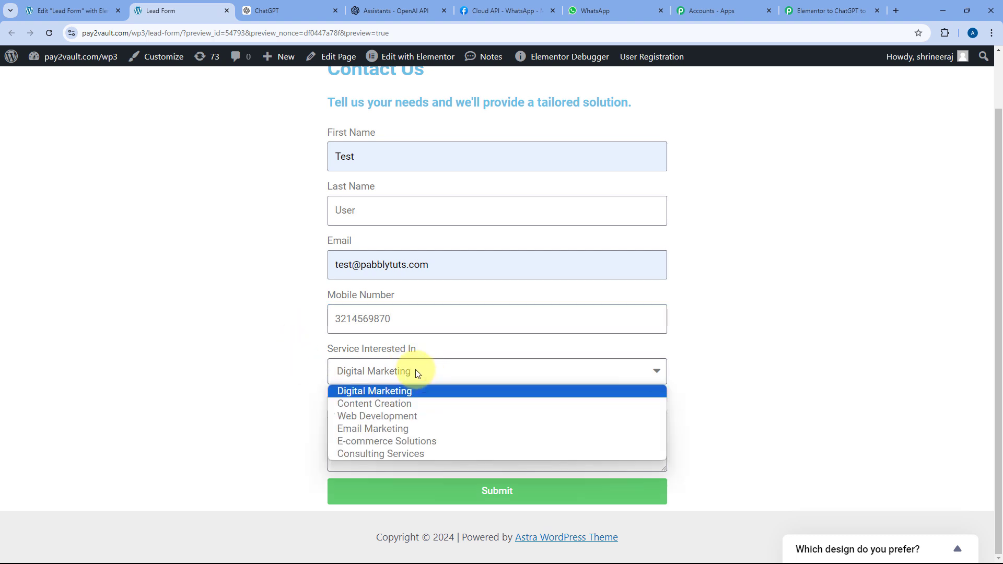
pyautogui.click(359, 405)
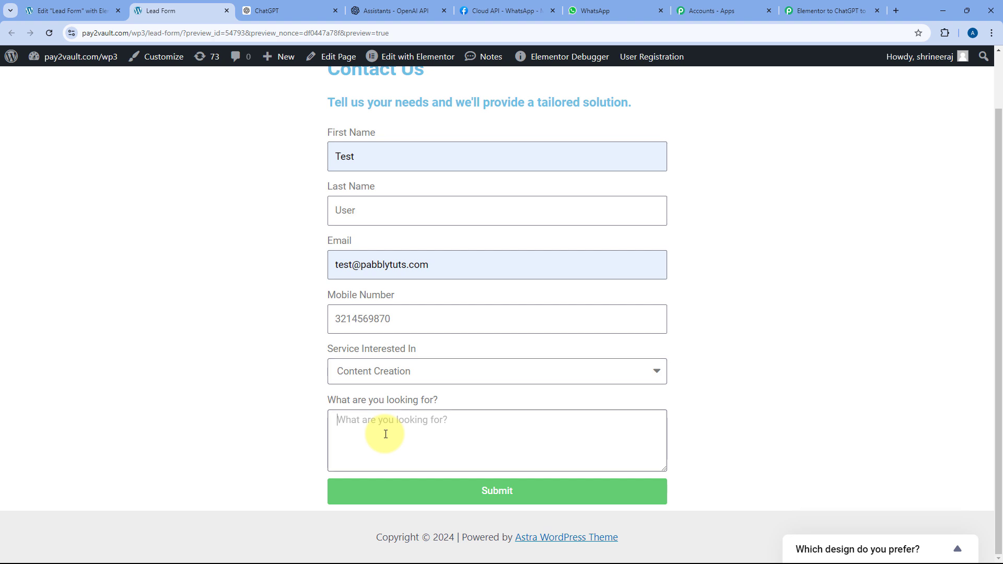
pyautogui.write('We arelook')
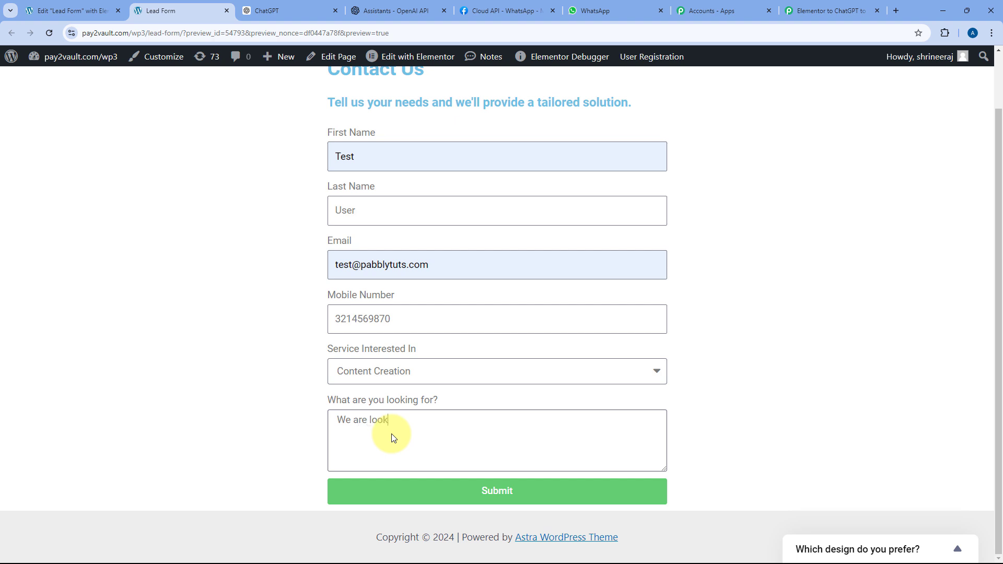
pyautogui.write('ing for some content for our so')
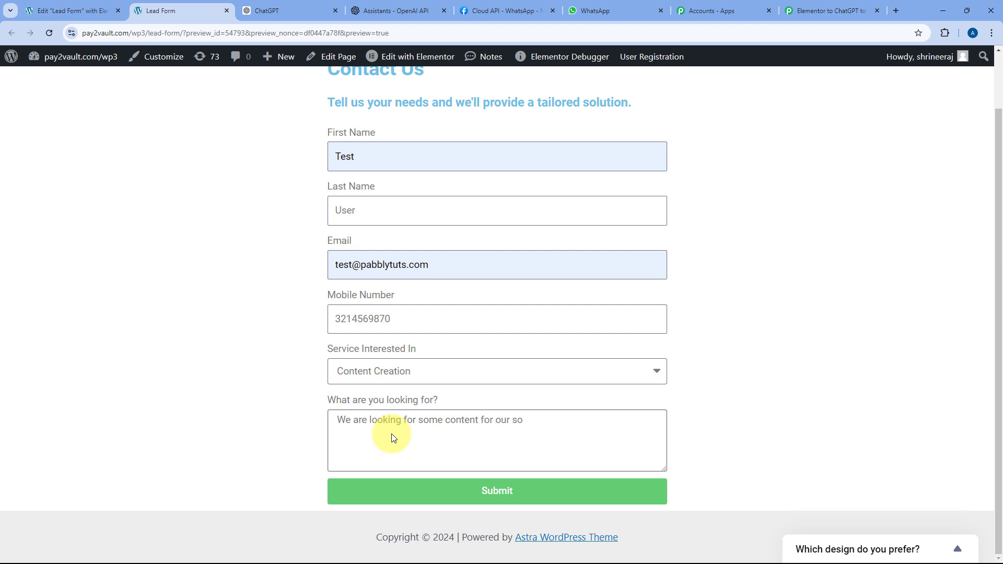
pyautogui.write('icial media platforms and website.')
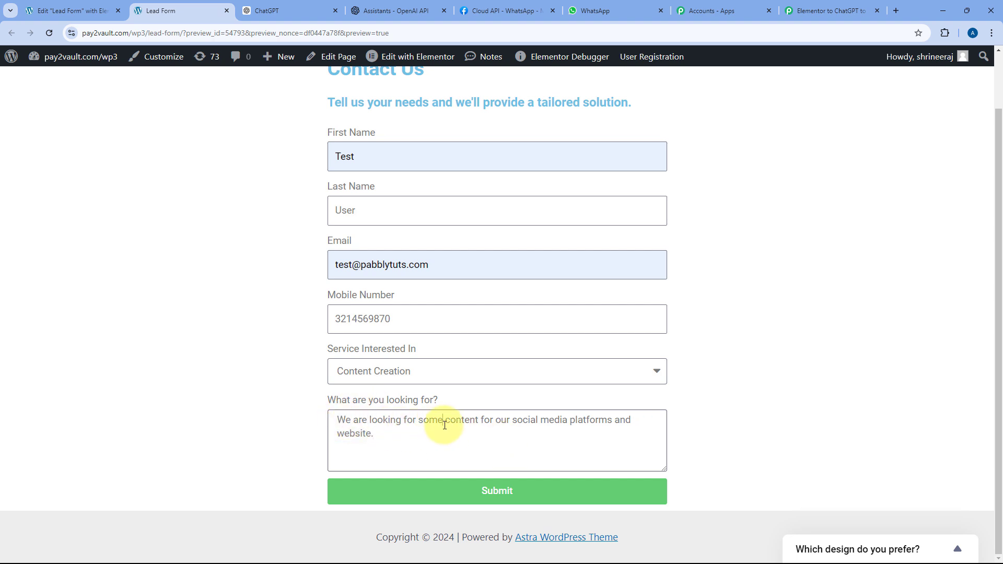
pyautogui.write(' organic')
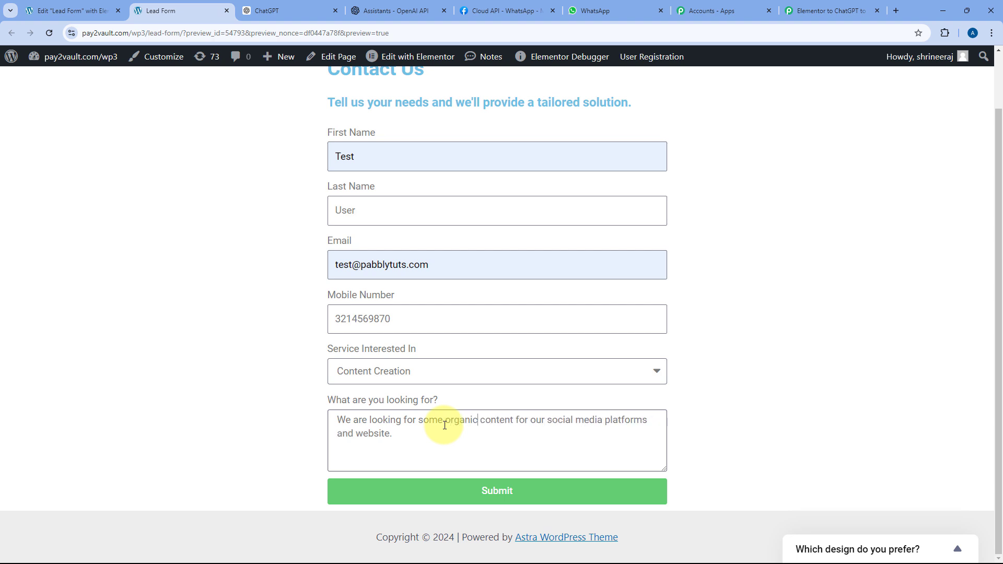
pyautogui.click(503, 495)
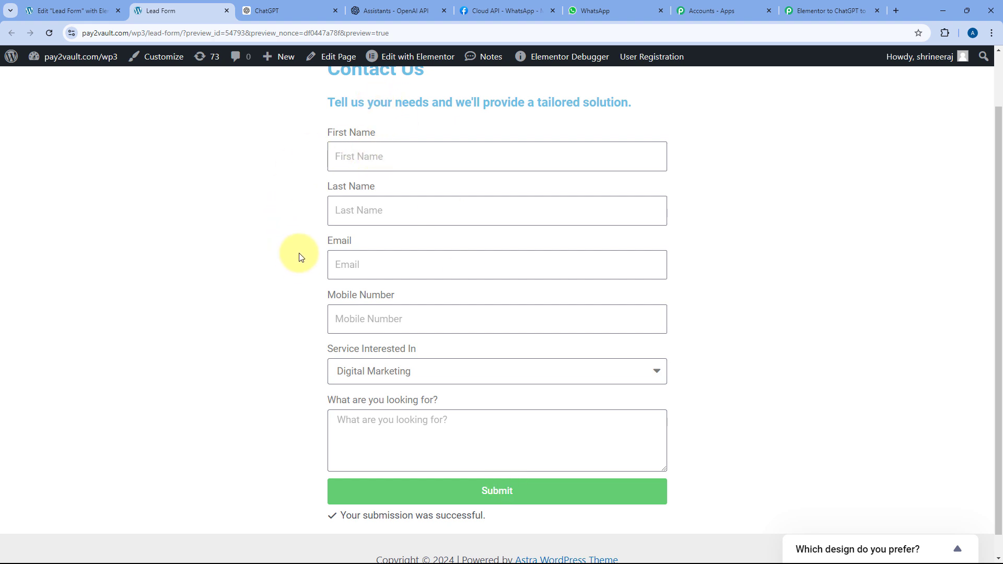
pyautogui.scroll(1, 323, 230)
pyautogui.scroll(-1, 313, 229)
# - Scroll through the captured Elementor response and read the full What Are You Looking For? message
pyautogui.click(848, 6)
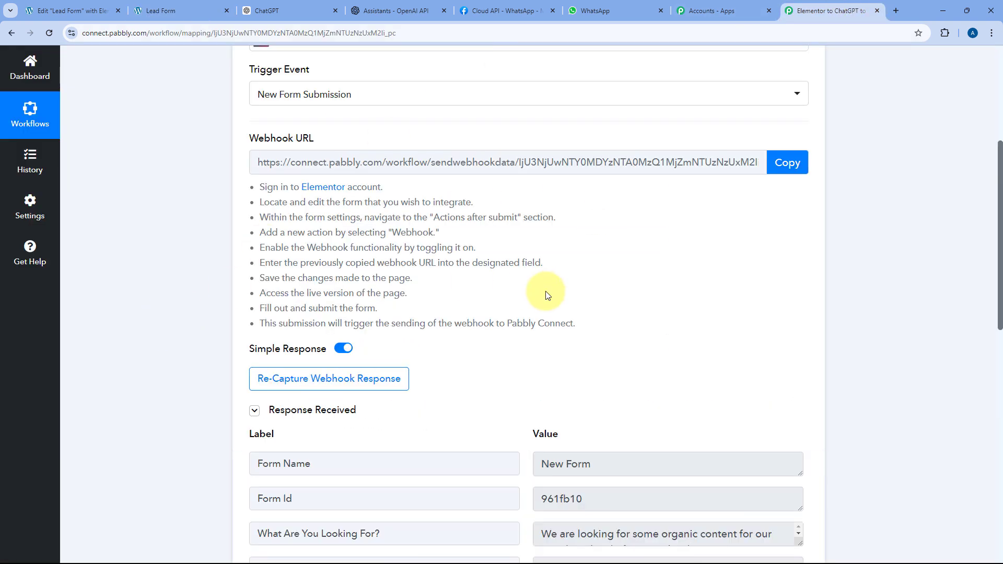
pyautogui.scroll(-5, 546, 295)
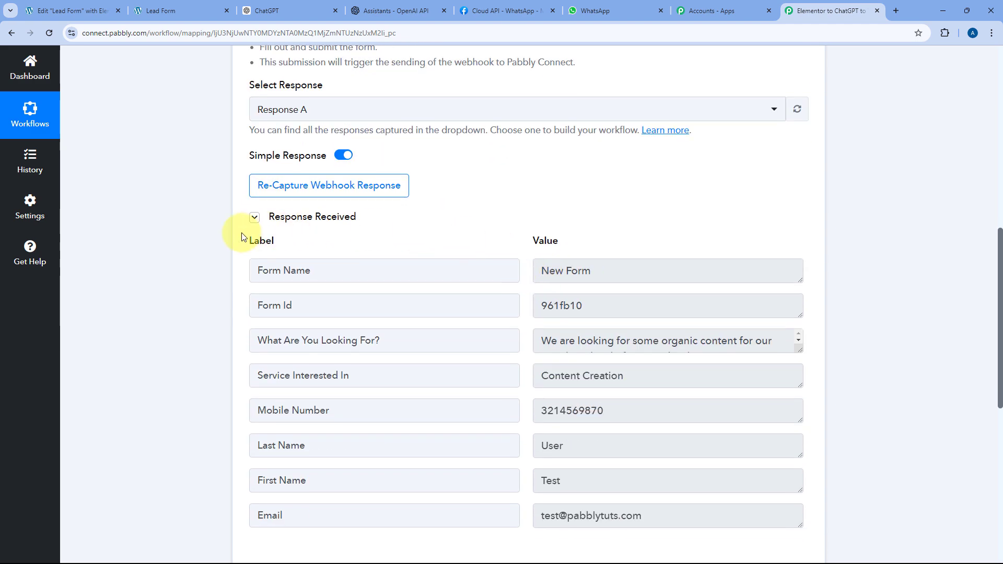
pyautogui.scroll(-1, 477, 234)
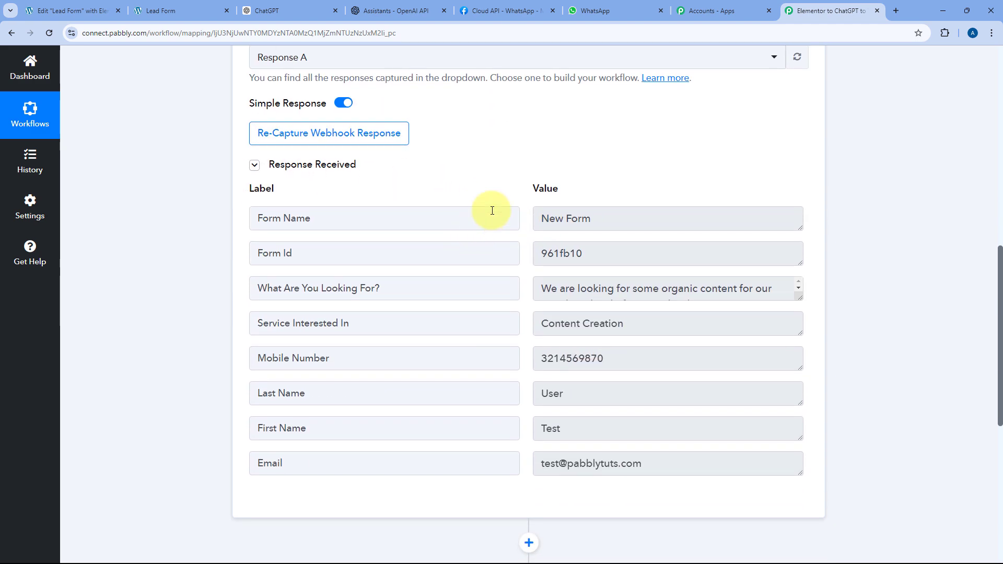
pyautogui.scroll(1, 522, 217)
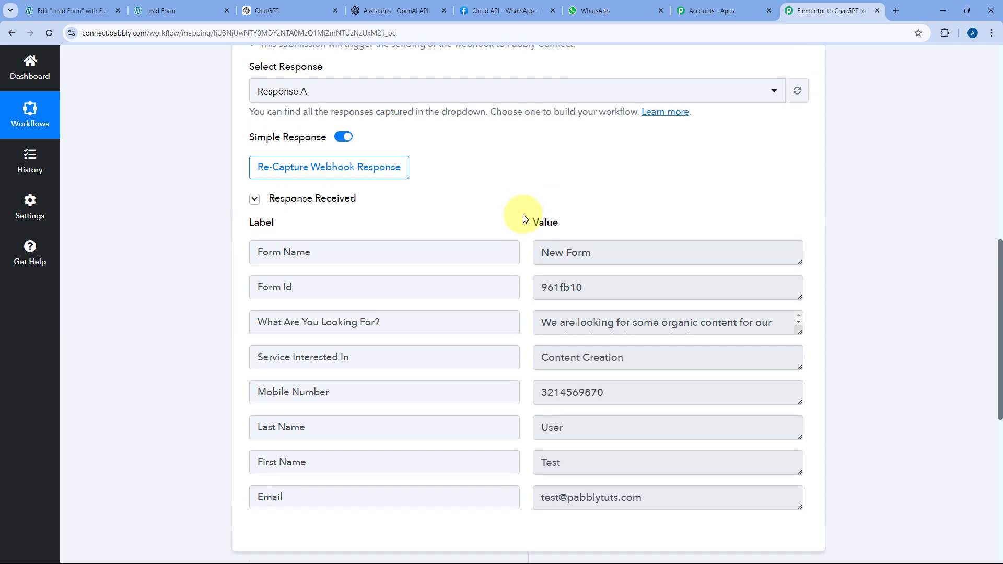
pyautogui.scroll(-2, 517, 219)
pyautogui.click(441, 239)
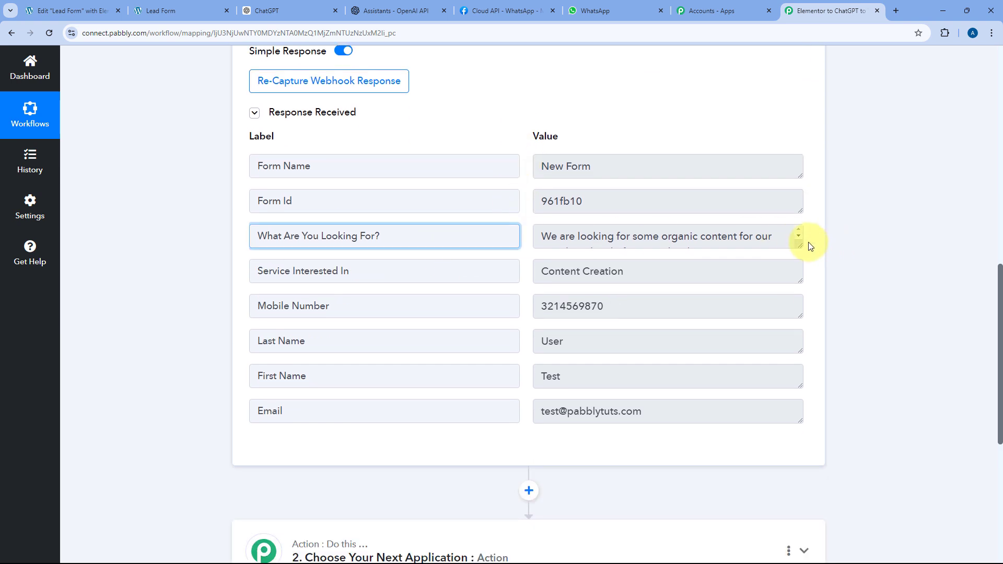
pyautogui.moveTo(799, 246); pyautogui.dragTo(795, 311)
pyautogui.moveTo(761, 269); pyautogui.dragTo(531, 222)
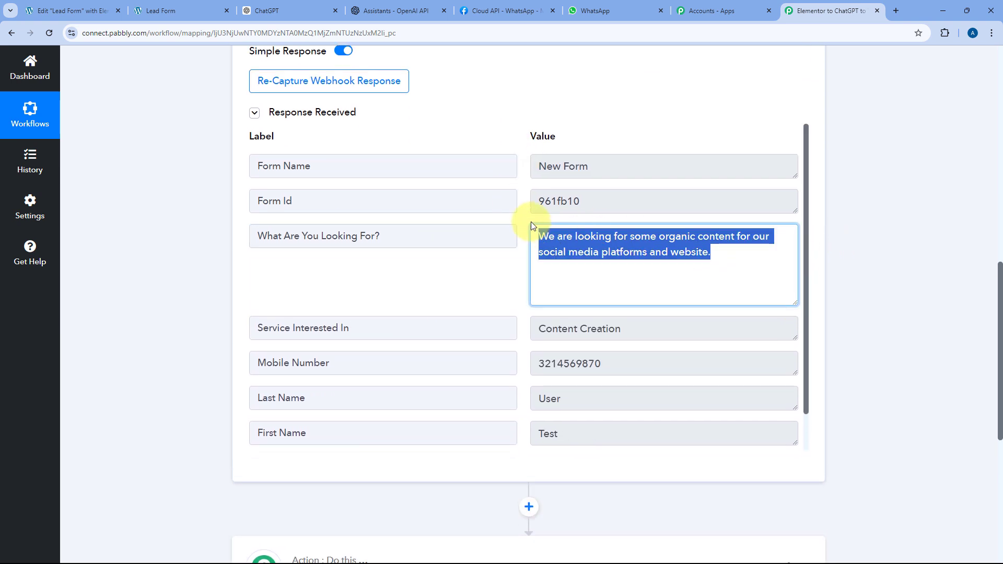
pyautogui.click(522, 217)
# - Check the captured service, first name, last name, phone and email values
pyautogui.scroll(-1, 581, 249)
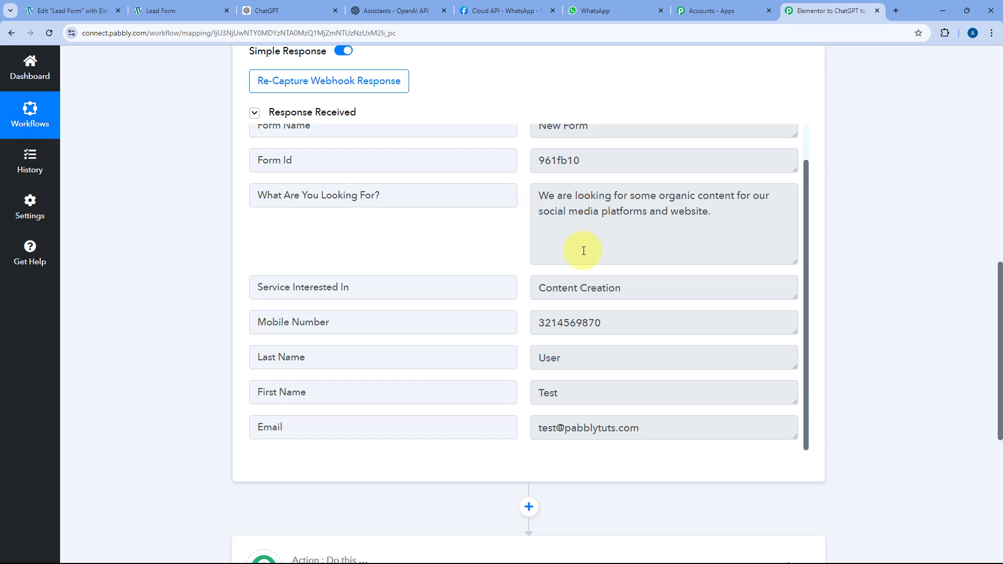
pyautogui.moveTo(654, 287); pyautogui.dragTo(553, 291)
pyautogui.click(521, 269)
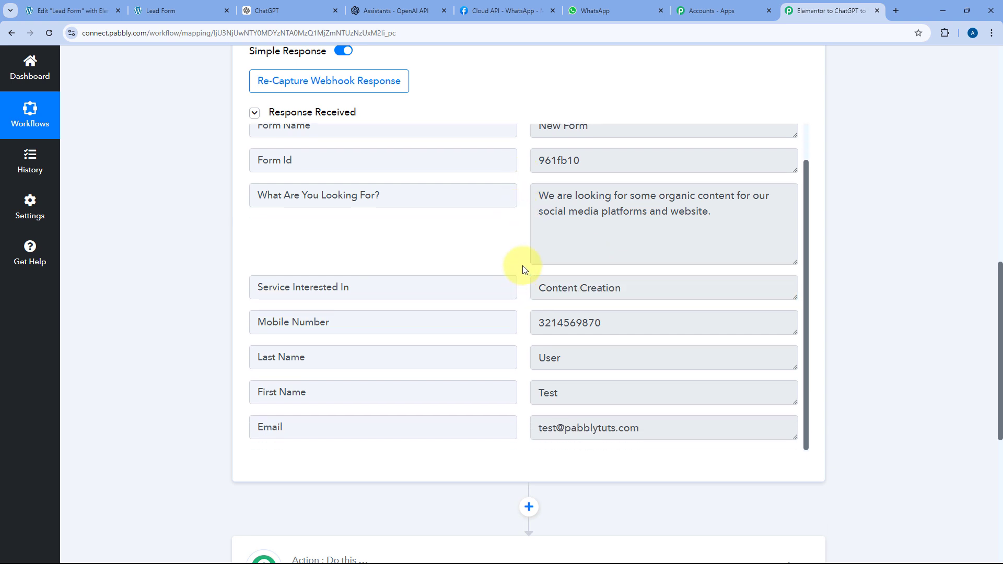
pyautogui.scroll(-2, 523, 269)
pyautogui.moveTo(564, 223); pyautogui.dragTo(536, 222)
pyautogui.moveTo(567, 255); pyautogui.dragTo(534, 255)
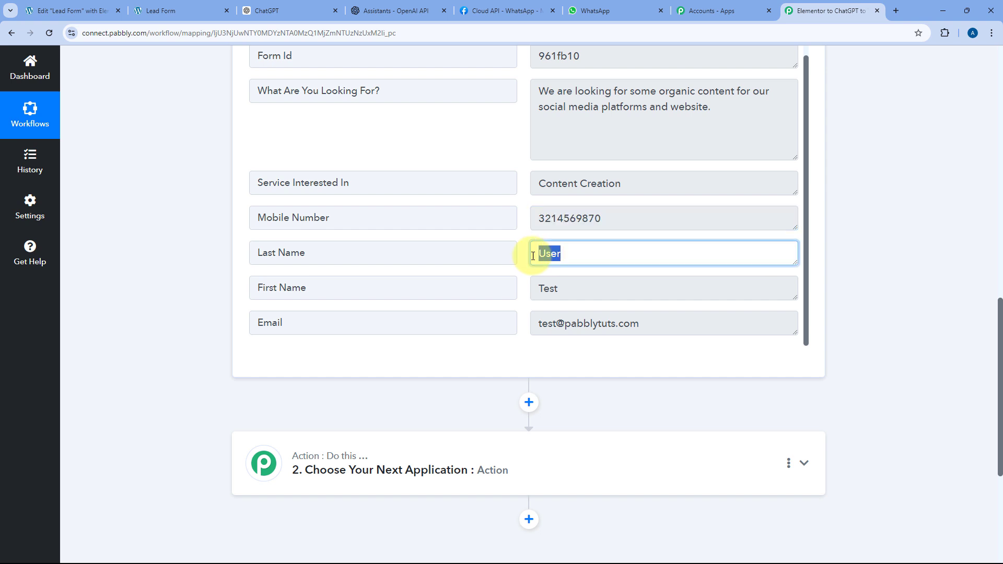
pyautogui.moveTo(592, 290); pyautogui.dragTo(508, 292)
pyautogui.moveTo(654, 324); pyautogui.dragTo(523, 267)
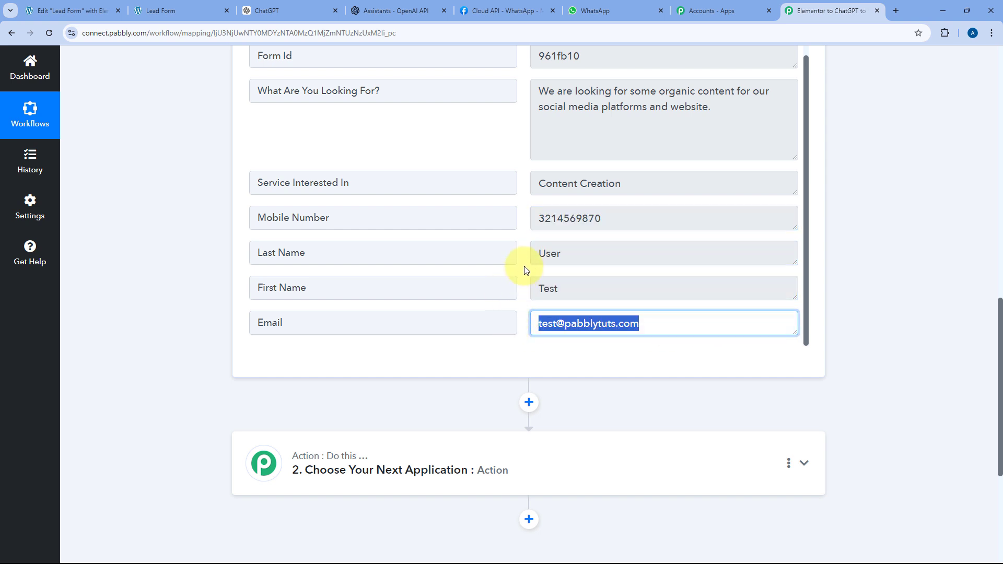
pyautogui.click(526, 267)
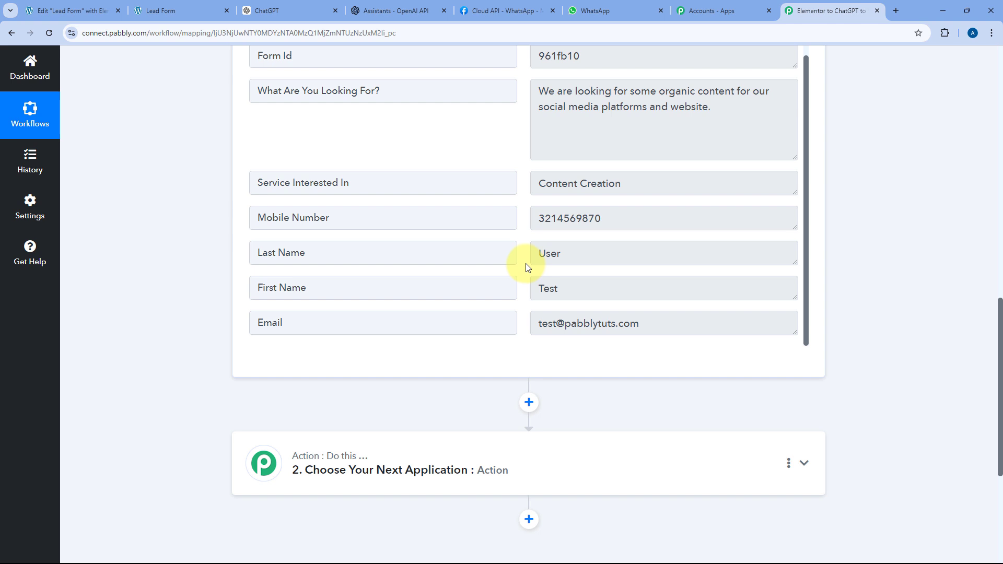
# - Recheck the captured enquiry text and the Content Creation service value
pyautogui.scroll(1, 528, 261)
pyautogui.moveTo(732, 151); pyautogui.dragTo(535, 134)
pyautogui.moveTo(634, 218); pyautogui.dragTo(522, 206)
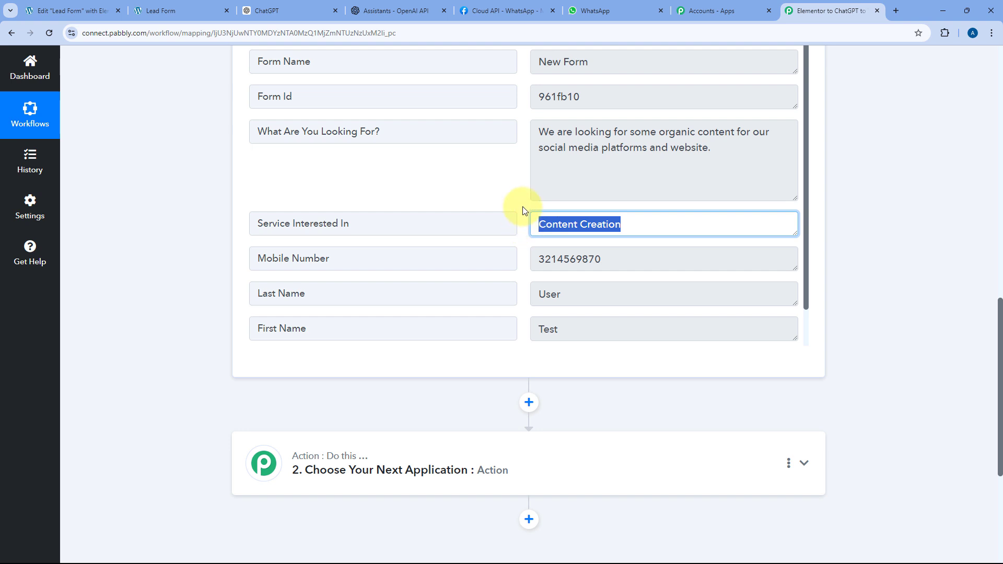
pyautogui.click(522, 206)
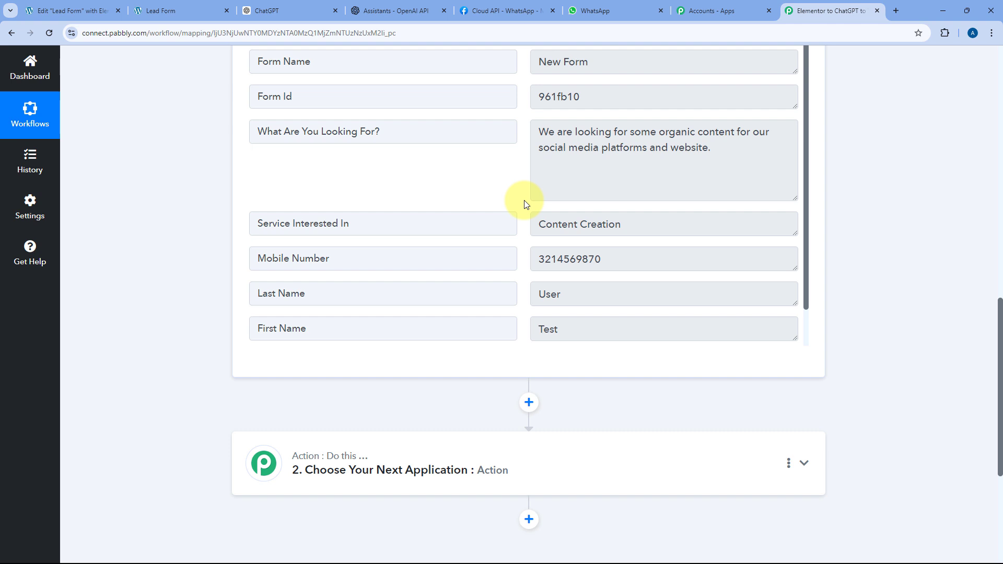
pyautogui.scroll(-5, 199, 242)
# - Set the second step's app to ChatGPT with Ask ChatGPT as the action event
pyautogui.click(520, 214)
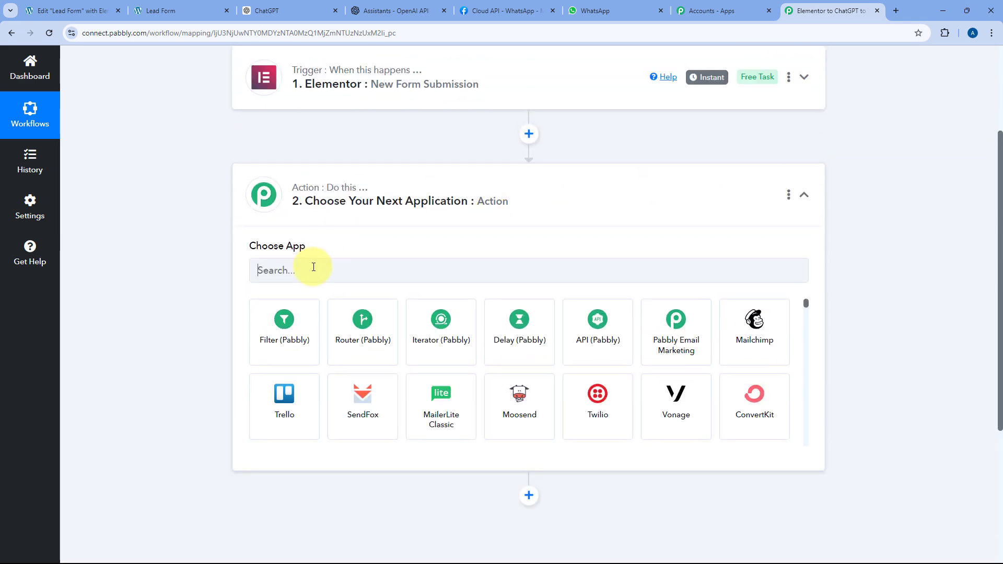
pyautogui.click(313, 267)
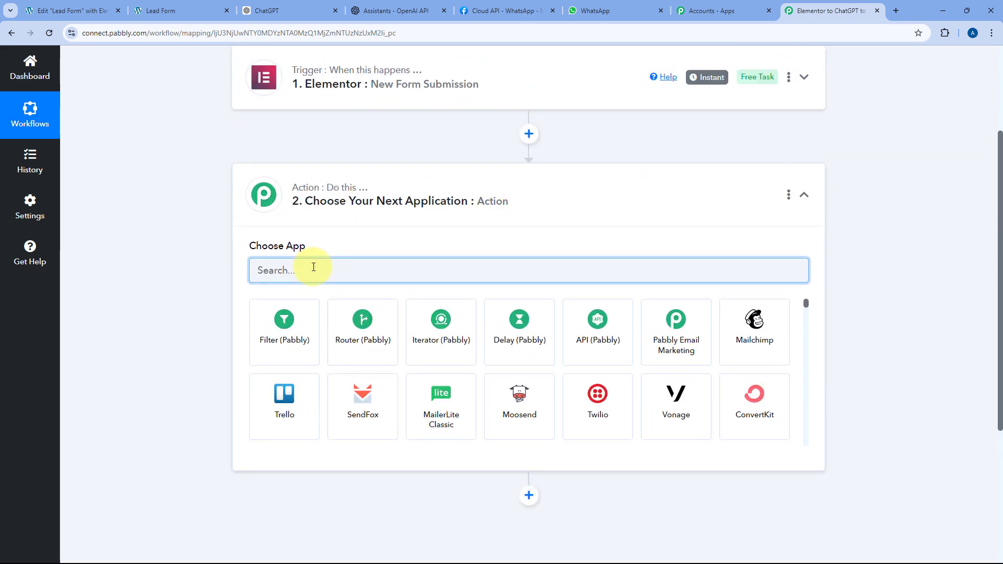
pyautogui.write('ChatGPT')
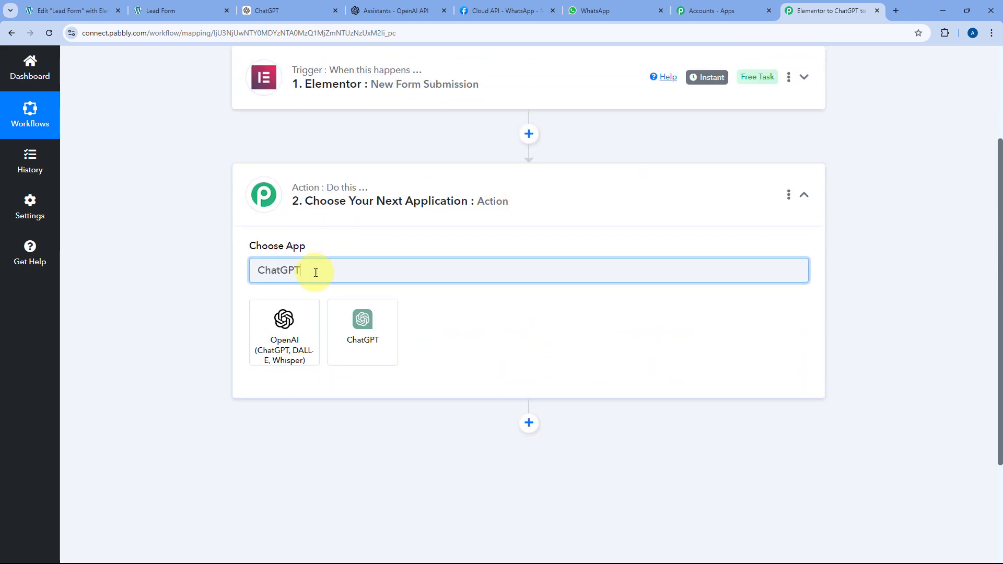
pyautogui.click(368, 327)
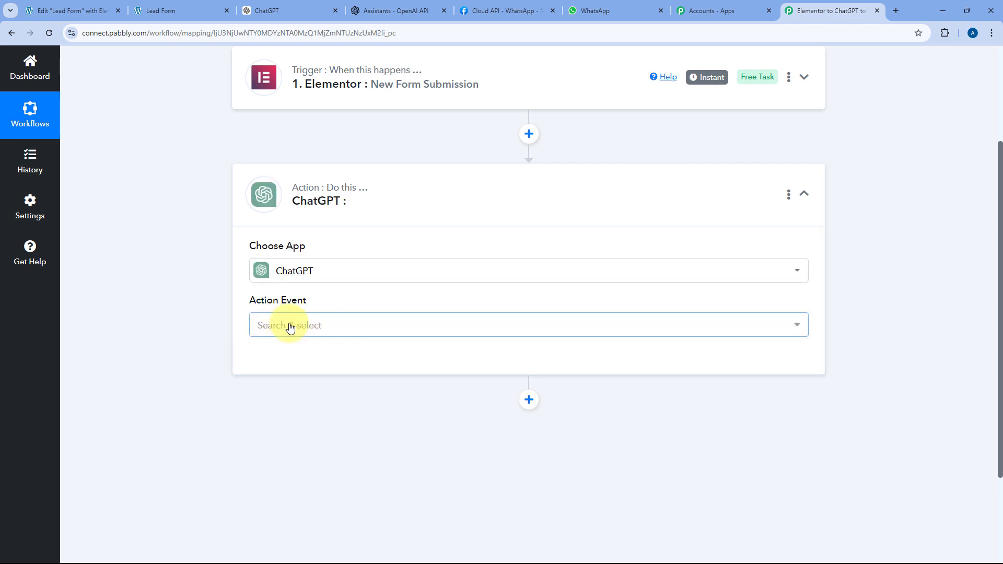
pyautogui.click(285, 326)
pyautogui.scroll(-1, 199, 340)
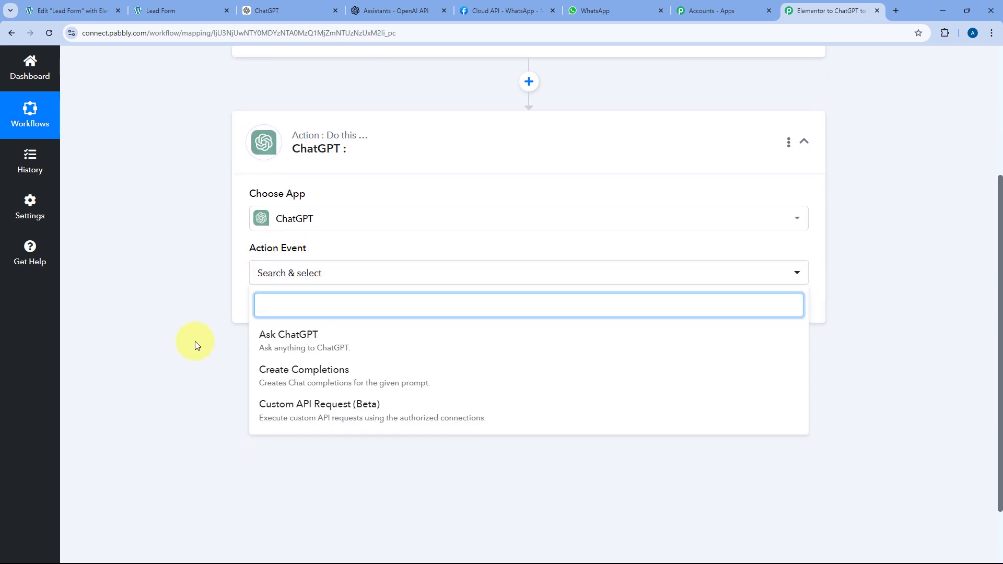
pyautogui.click(332, 345)
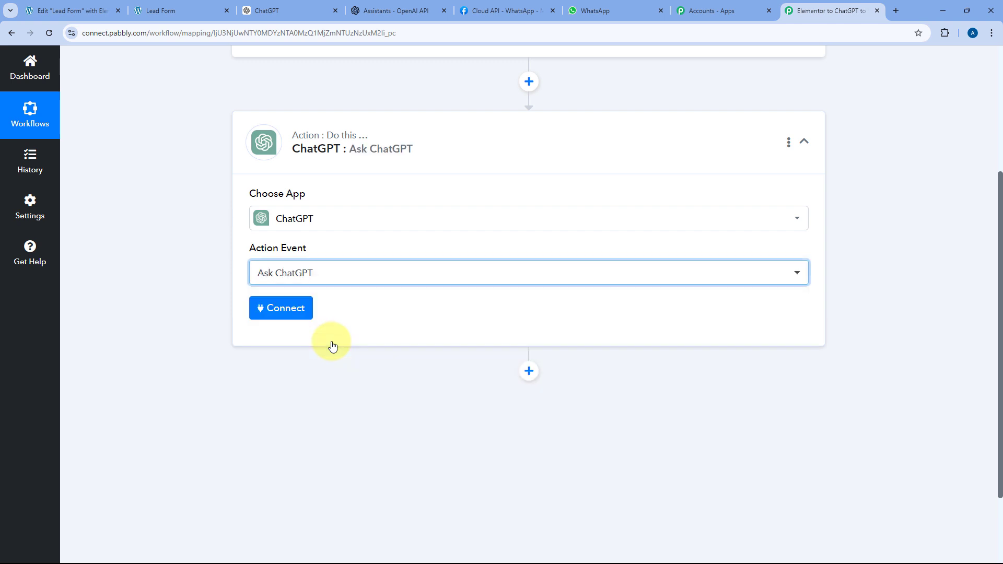
# - Start adding a new ChatGPT connection and switch over to the OpenAI Platform
pyautogui.click(300, 318)
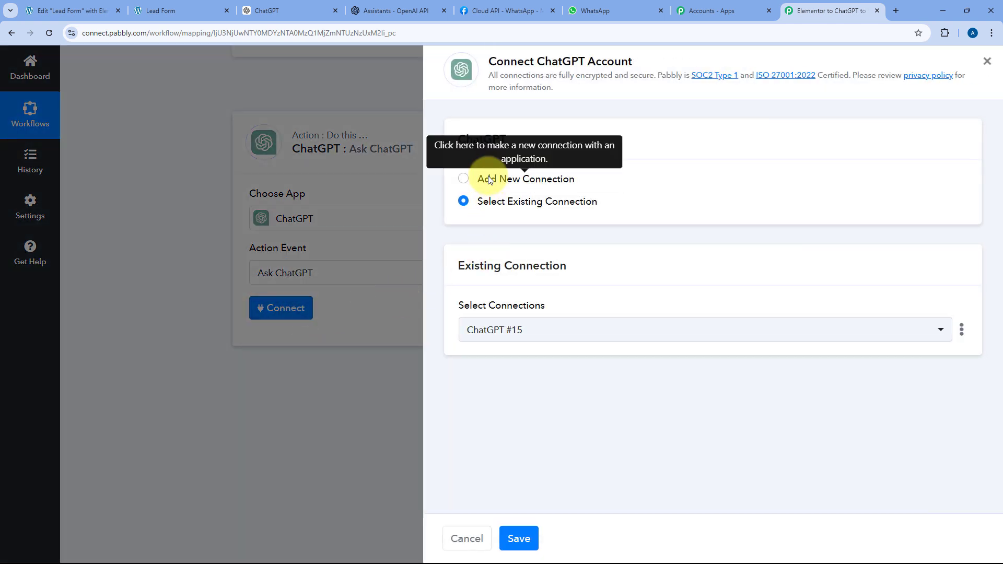
pyautogui.click(485, 179)
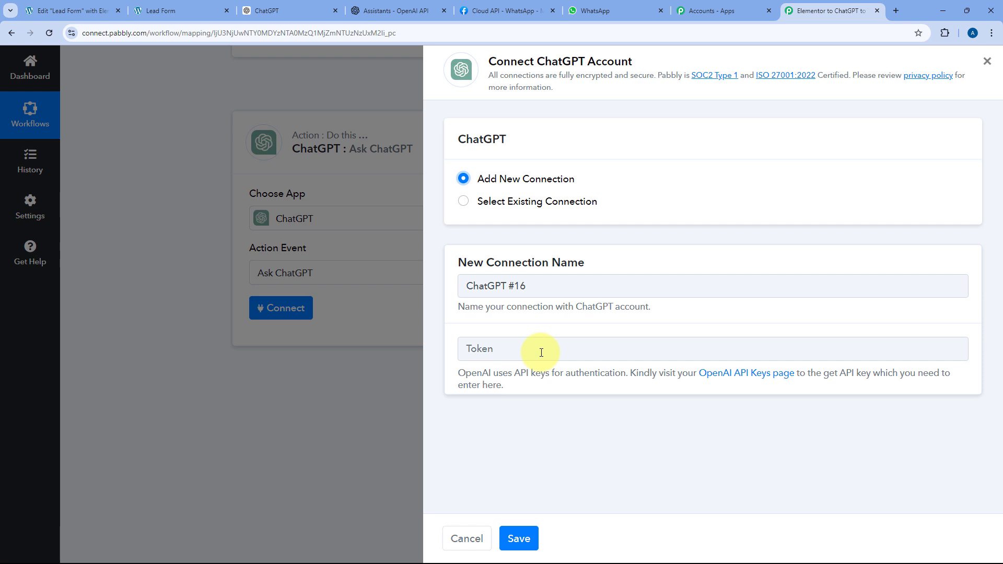
pyautogui.click(382, 11)
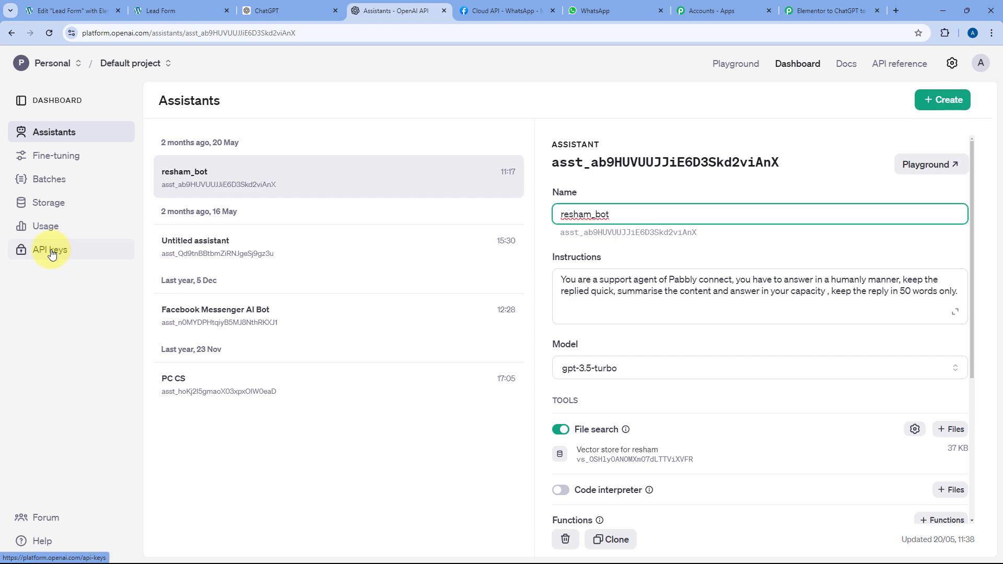
# - Create an OpenAI secret key named 'WhatsApp Message' in the Default project and copy it
pyautogui.click(50, 251)
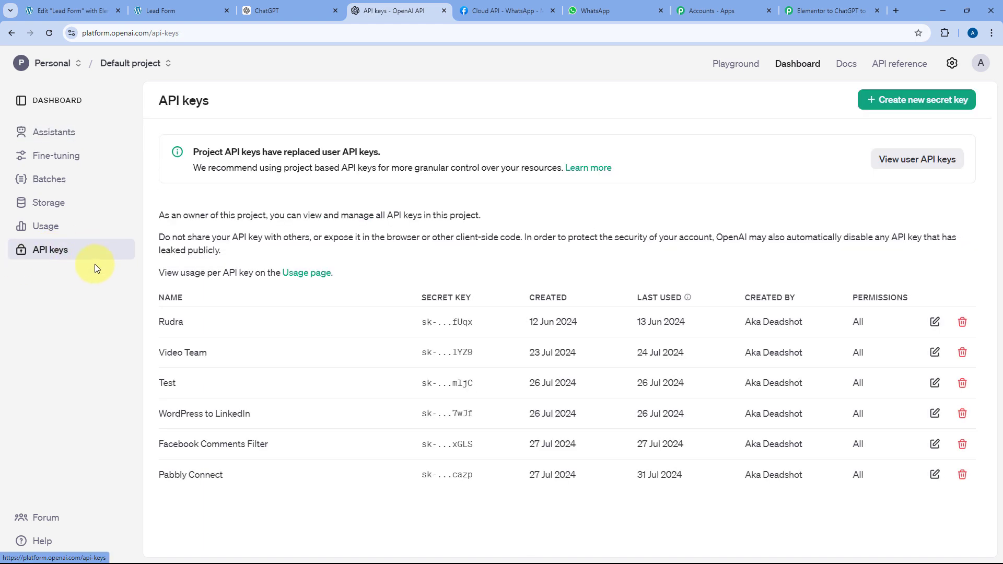
pyautogui.click(948, 101)
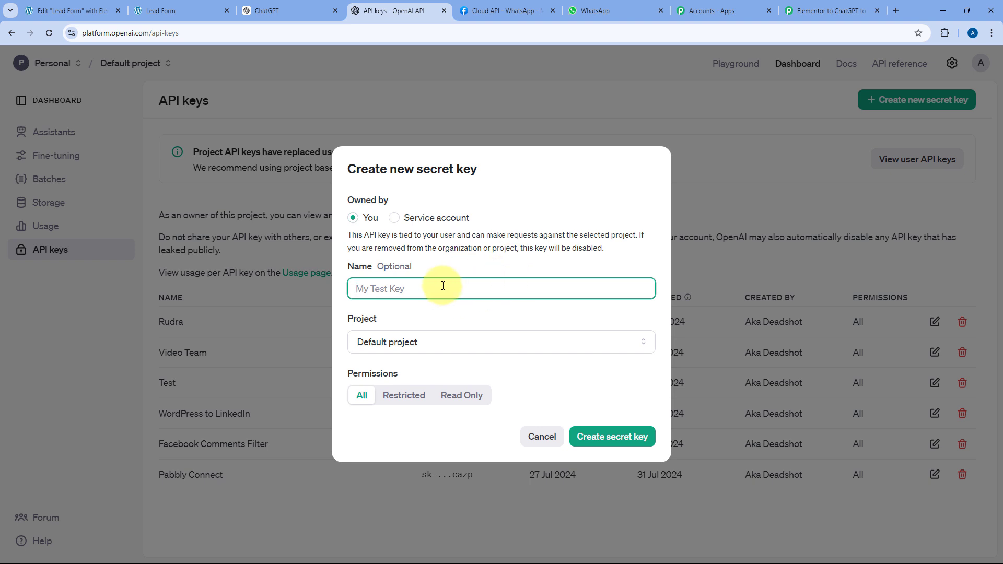
pyautogui.write('WhatsApp Message')
pyautogui.click(423, 344)
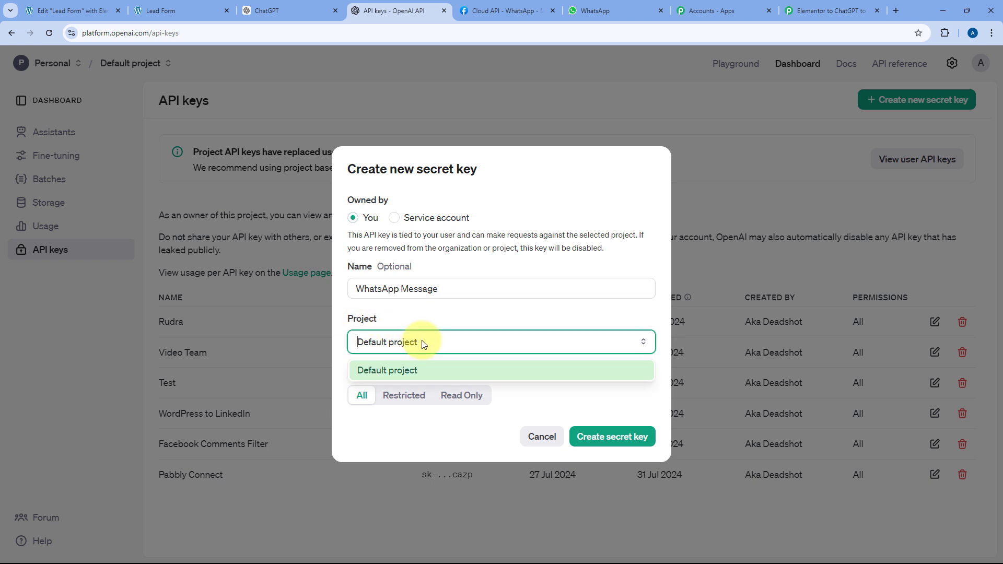
pyautogui.click(420, 342)
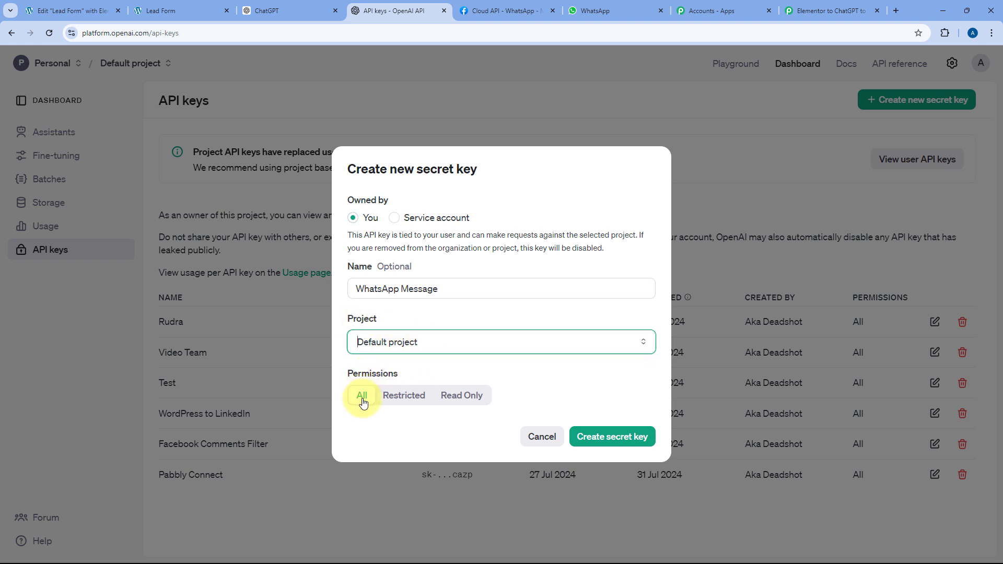
pyautogui.click(614, 436)
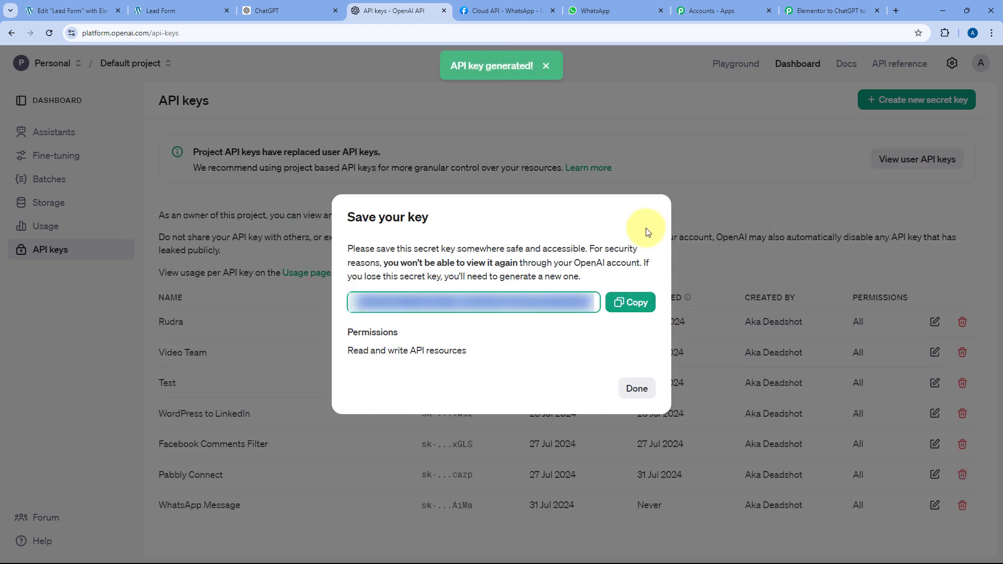
pyautogui.hotkey('ctrl', '+')
pyautogui.hotkey('ctrl', '-')
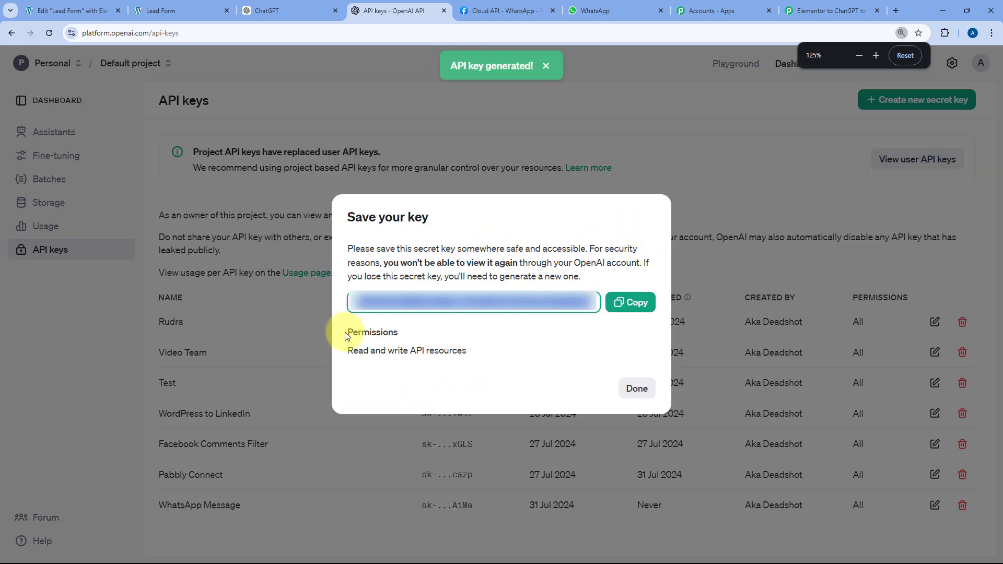
pyautogui.click(627, 301)
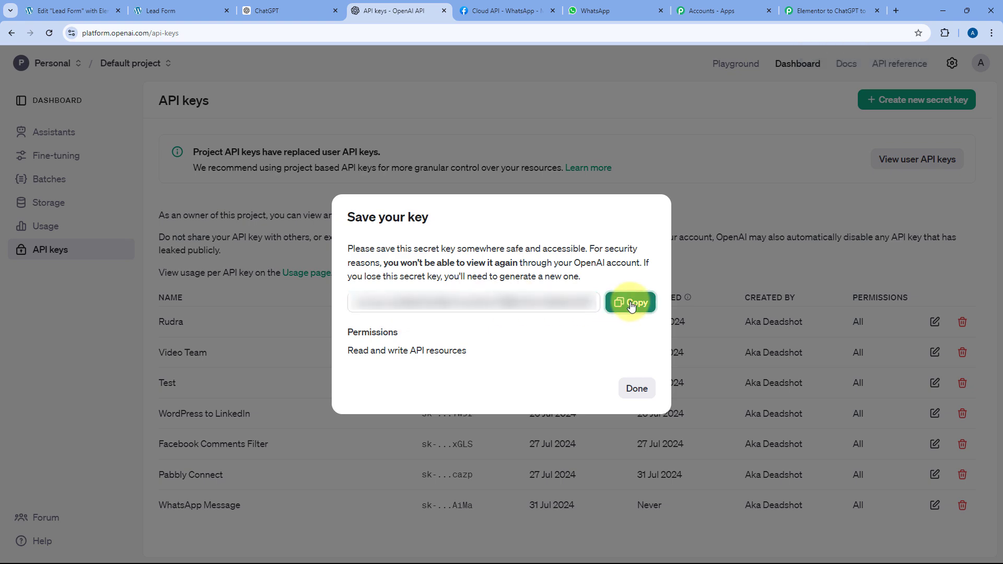
pyautogui.click(632, 390)
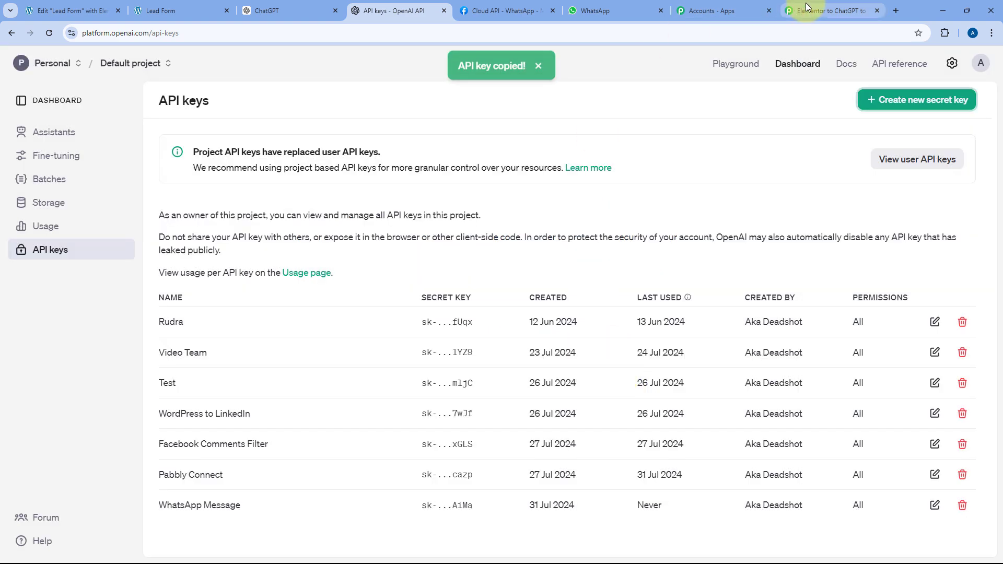
pyautogui.click(825, 10)
# - Paste the copied API key as the ChatGPT connection token and save the connection
pyautogui.click(506, 352)
pyautogui.rightClick(507, 352)
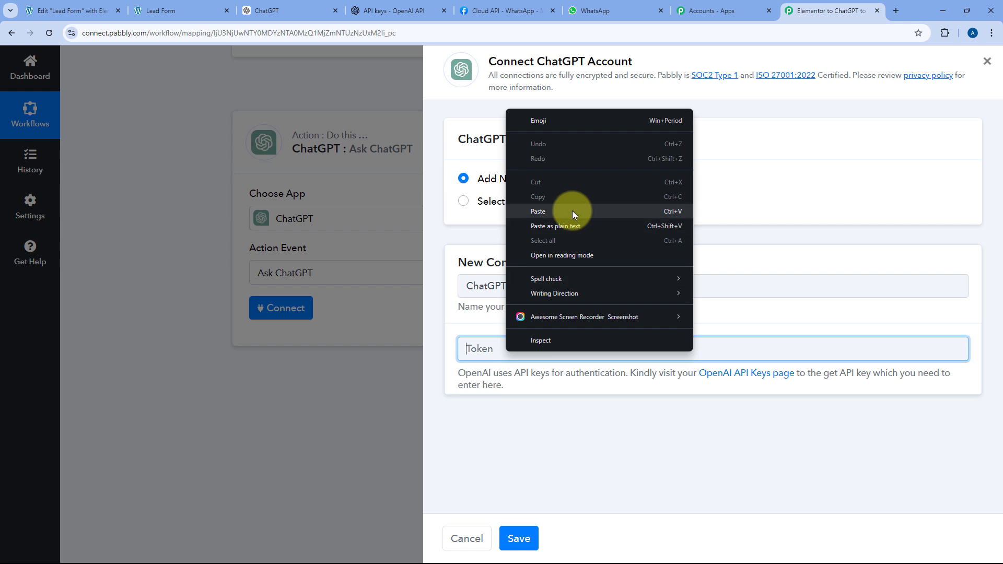
pyautogui.click(558, 207)
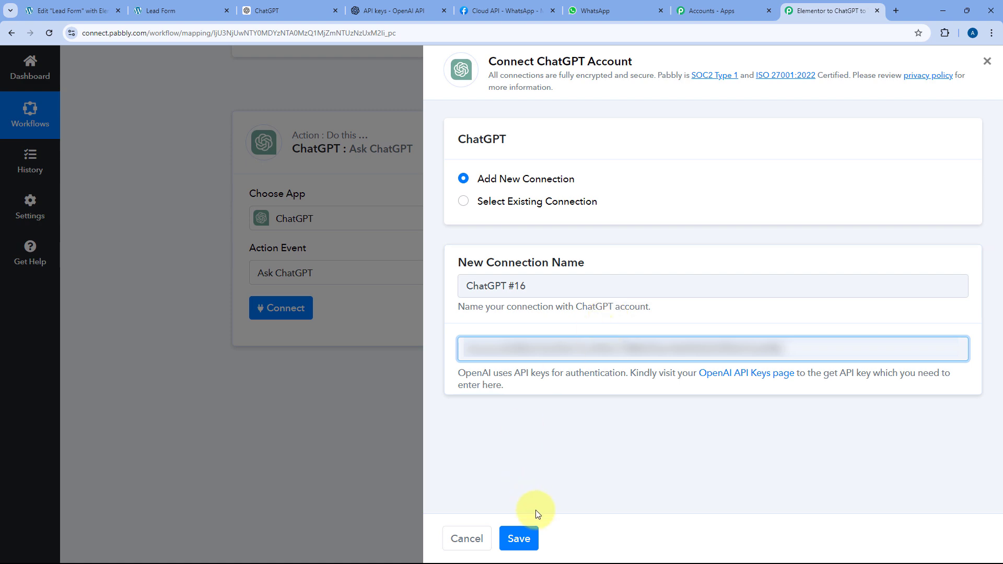
pyautogui.click(519, 539)
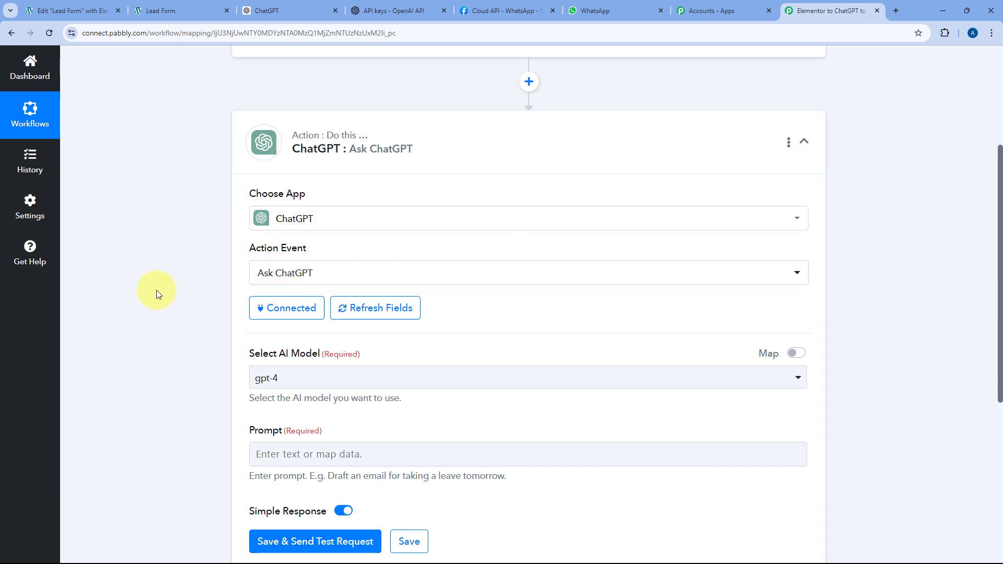
# - Choose gpt-4 as the step's AI model
pyautogui.scroll(-2, 158, 294)
pyautogui.scroll(-1, 172, 278)
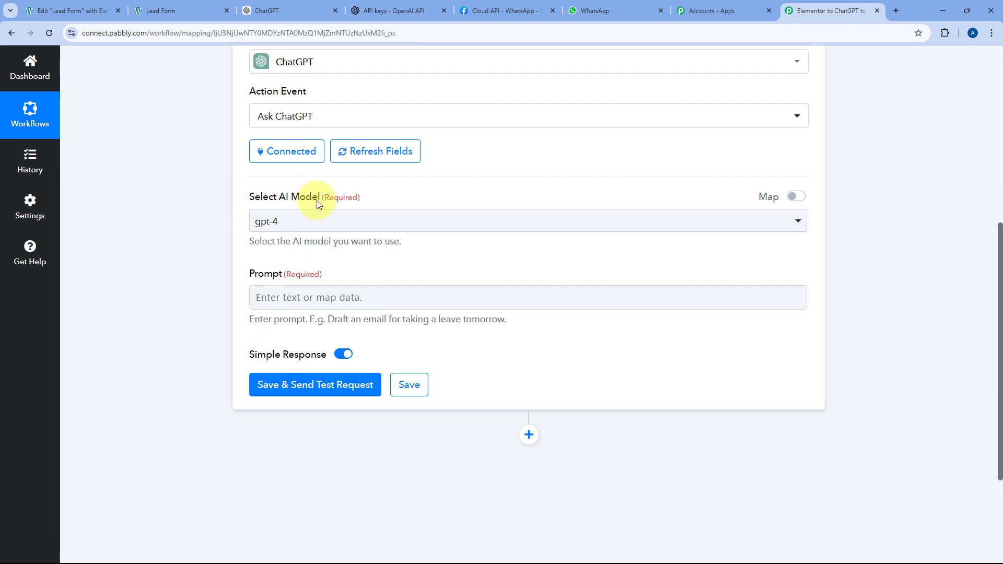
pyautogui.click(420, 225)
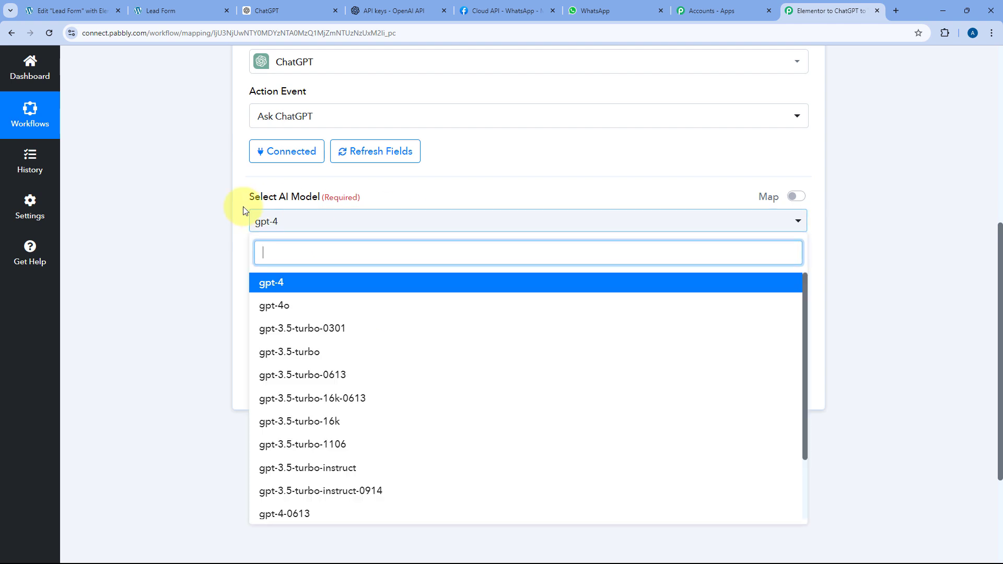
pyautogui.scroll(-3, 376, 277)
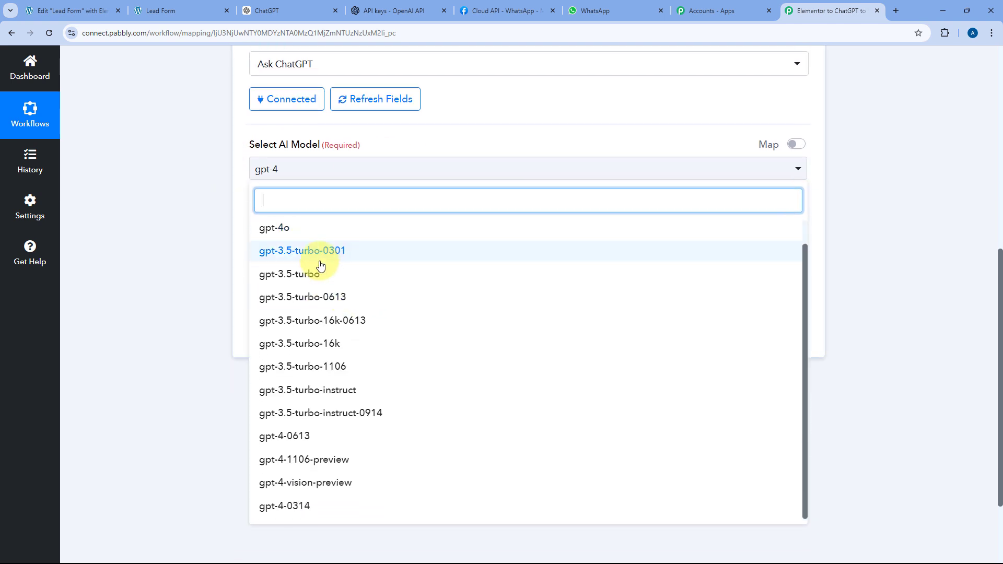
pyautogui.scroll(-1, 304, 297)
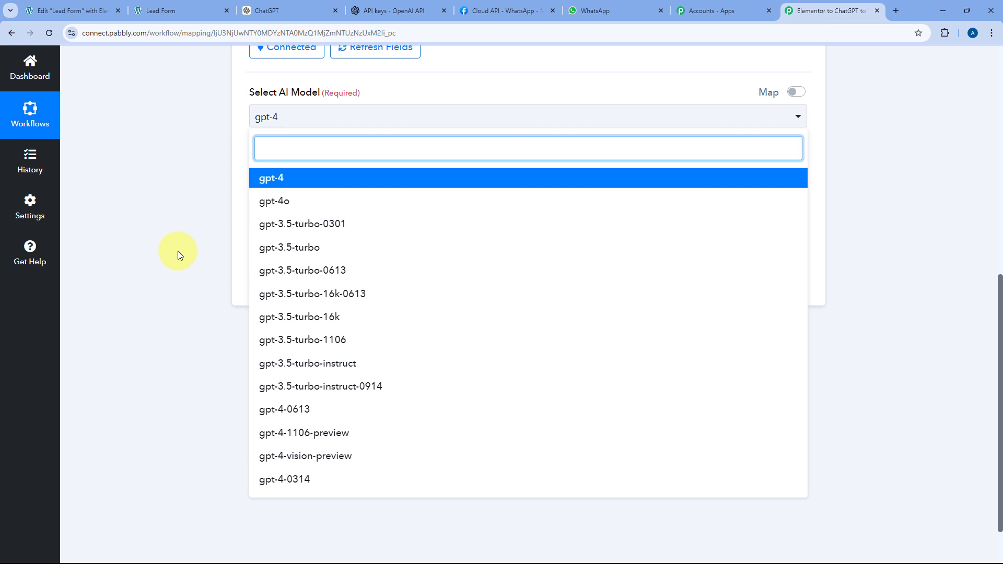
pyautogui.click(264, 179)
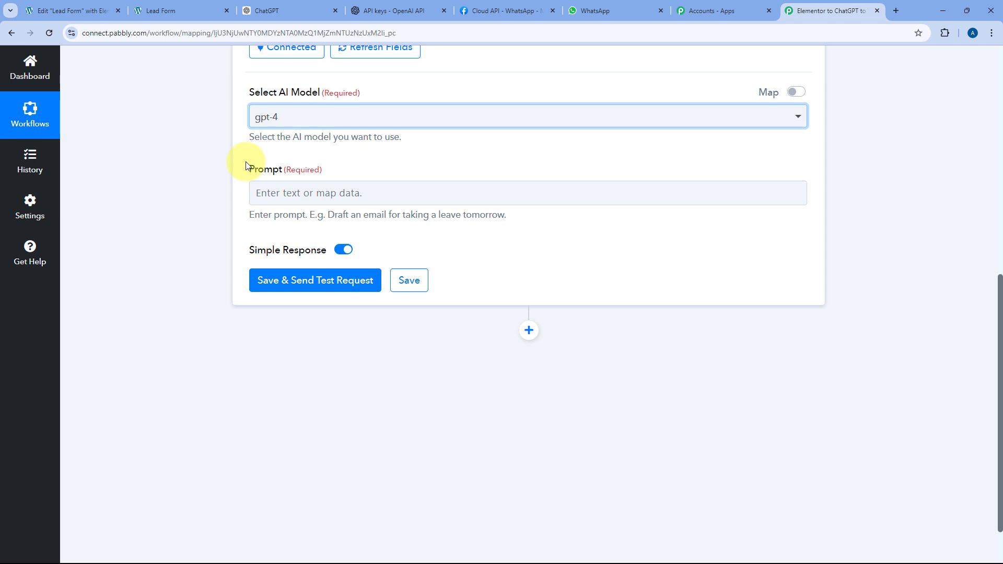
# - Paste the prepared prompt and put Service Interested In and Requirment on their own lines
pyautogui.click(266, 194)
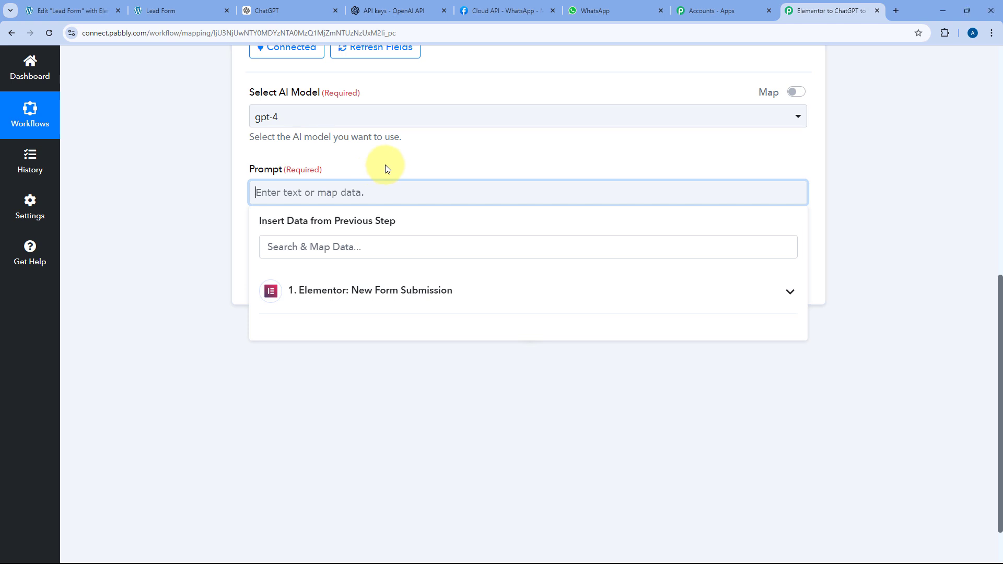
pyautogui.hotkey('ctrl', 'v')
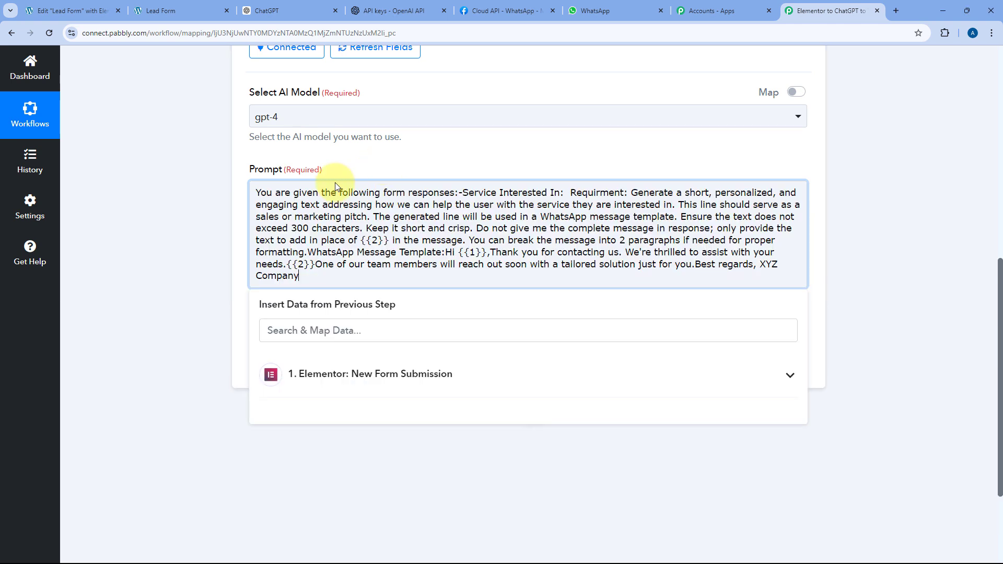
pyautogui.click(460, 193)
pyautogui.press('Return')
pyautogui.press('Return')
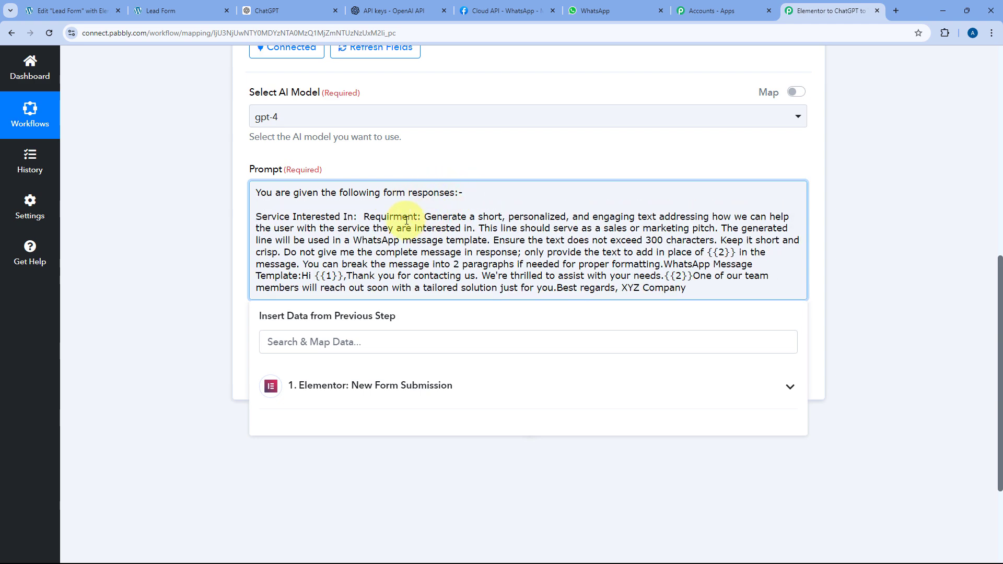
pyautogui.click(364, 217)
pyautogui.press('Return')
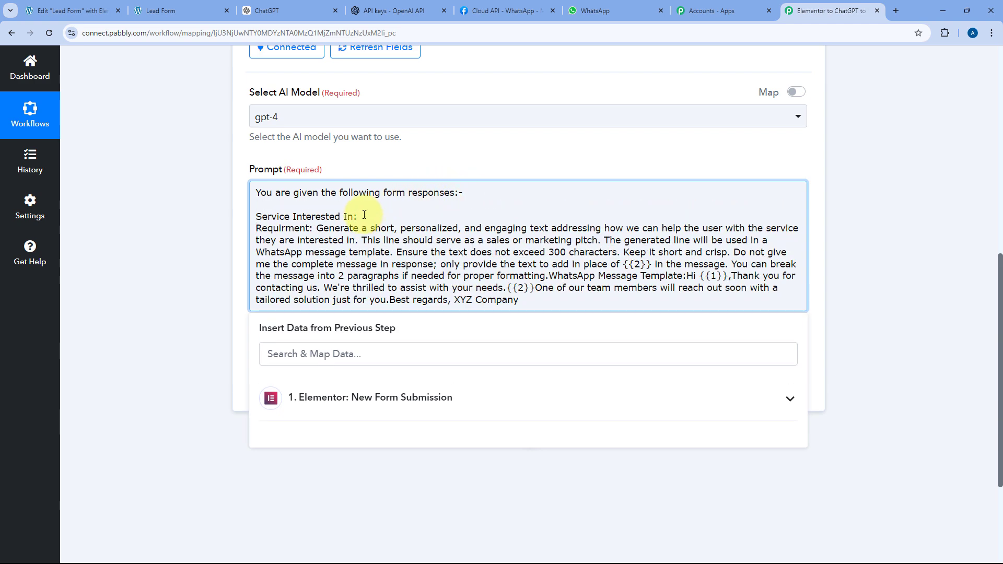
pyautogui.click(316, 228)
pyautogui.press('Return')
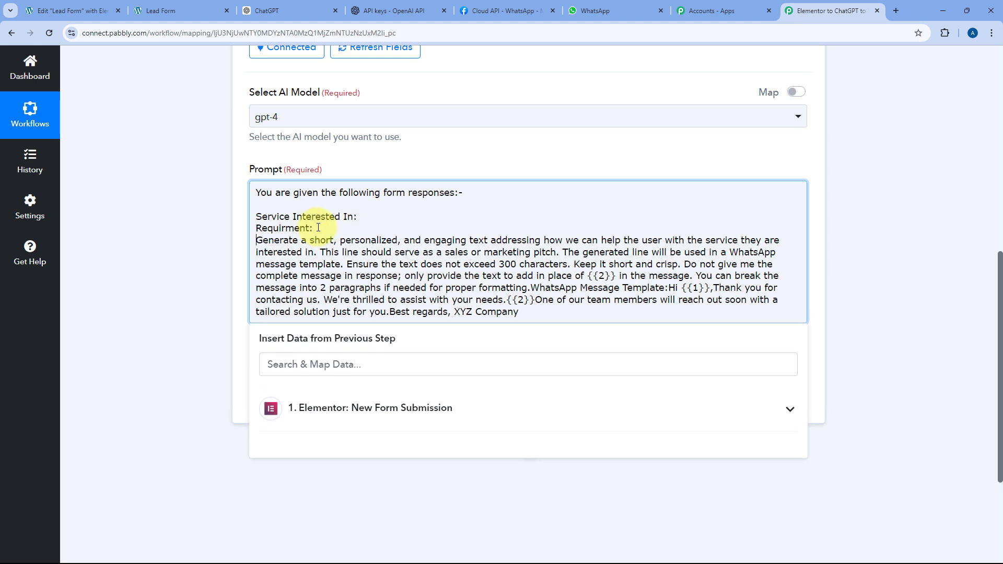
pyautogui.press('Return')
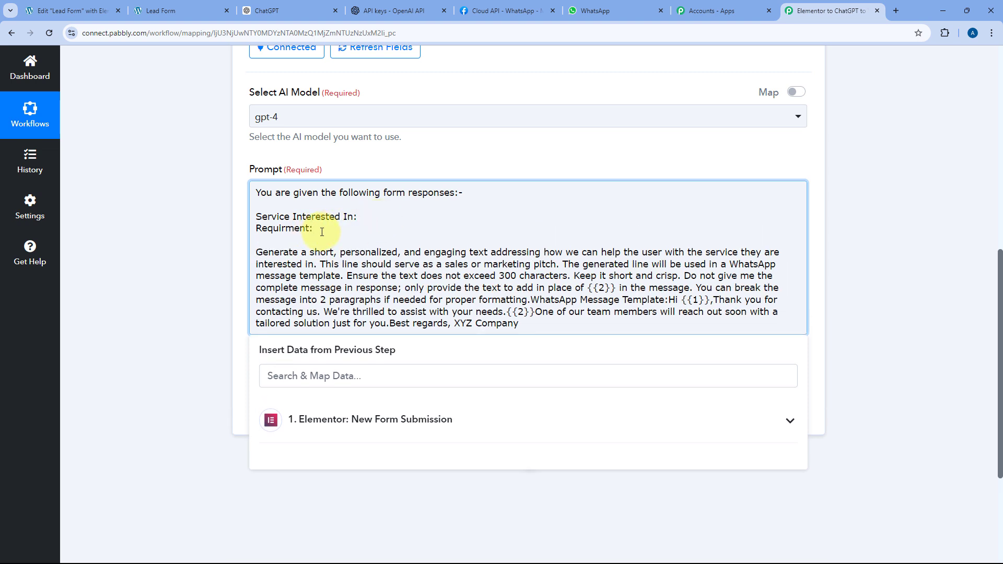
pyautogui.click(185, 11)
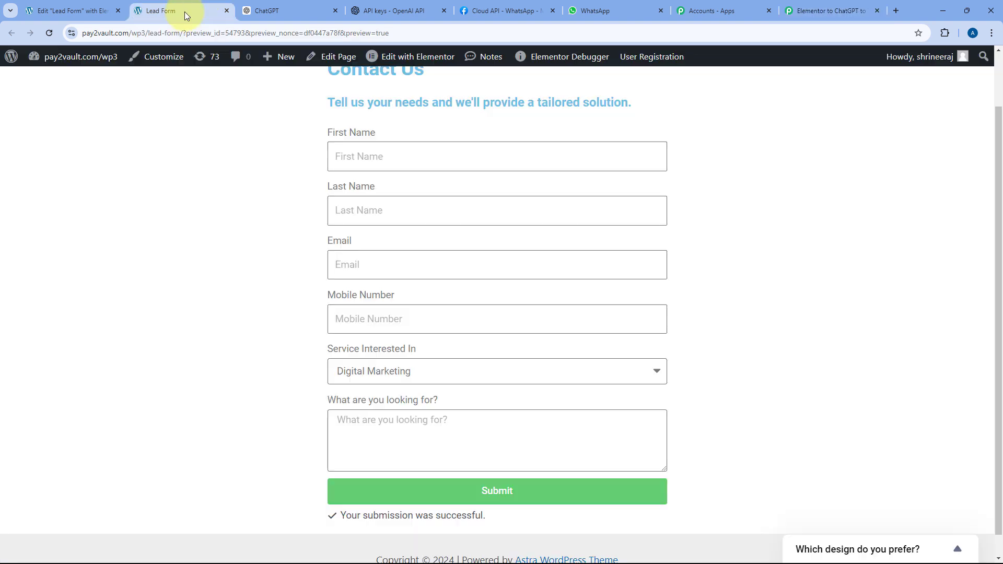
pyautogui.click(802, 11)
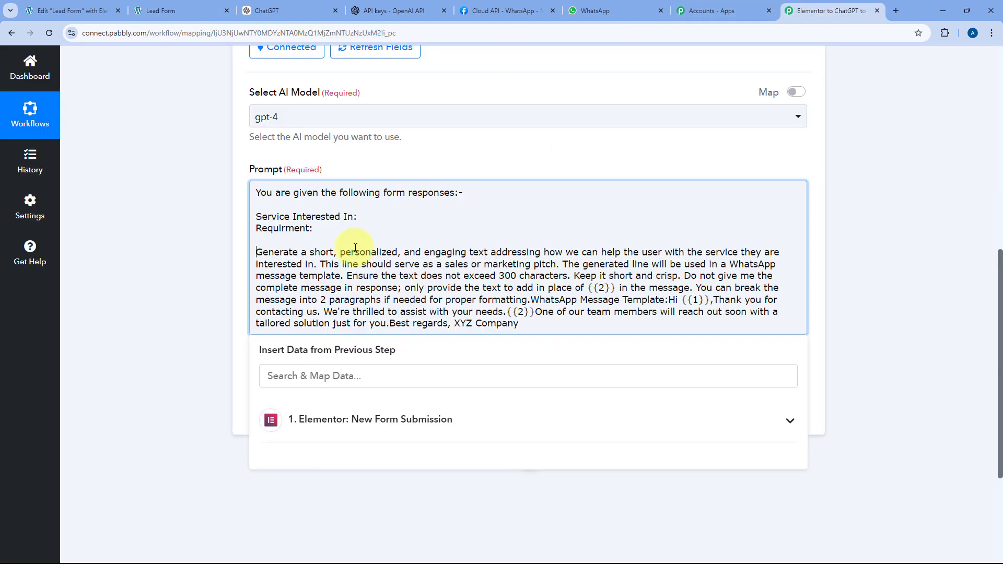
# - Separate the WhatsApp Message Template heading, Hi {{1}} greeting and thank-you sentence into paragraphs
pyautogui.click(531, 299)
pyautogui.press('Return')
pyautogui.press('Return')
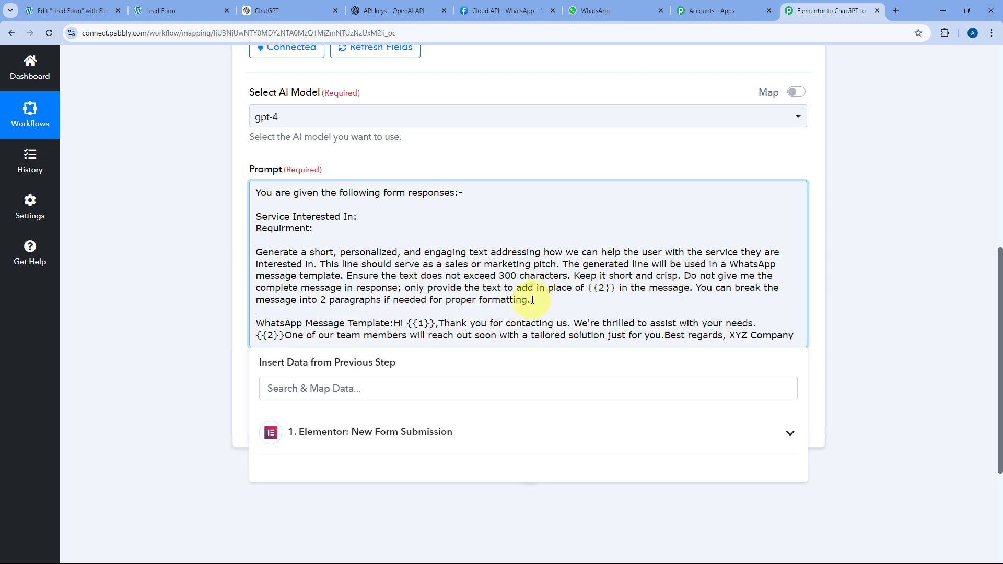
pyautogui.click(394, 323)
pyautogui.press('Return')
pyautogui.press('Return')
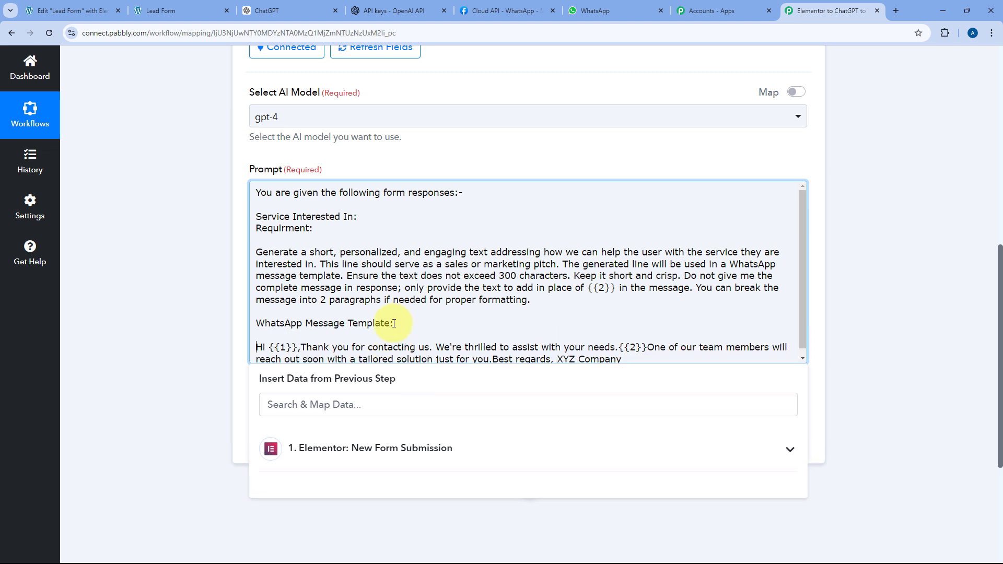
pyautogui.click(302, 347)
pyautogui.press('Return')
pyautogui.press('Return')
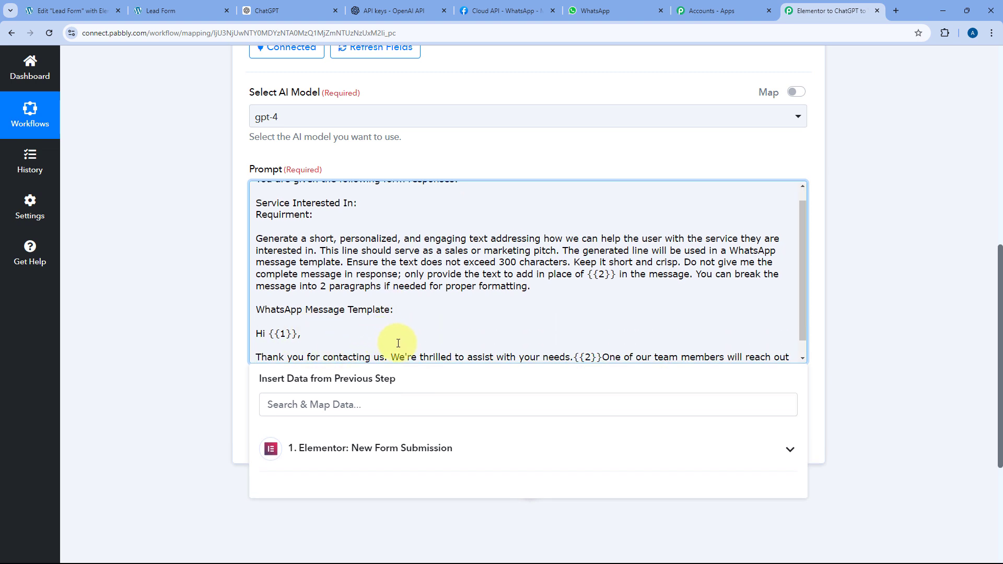
pyautogui.click(574, 356)
# - Put {{2}}, the follow-up sentence, Best regards and XYZ Company on their own lines
pyautogui.press('Return')
pyautogui.press('Return')
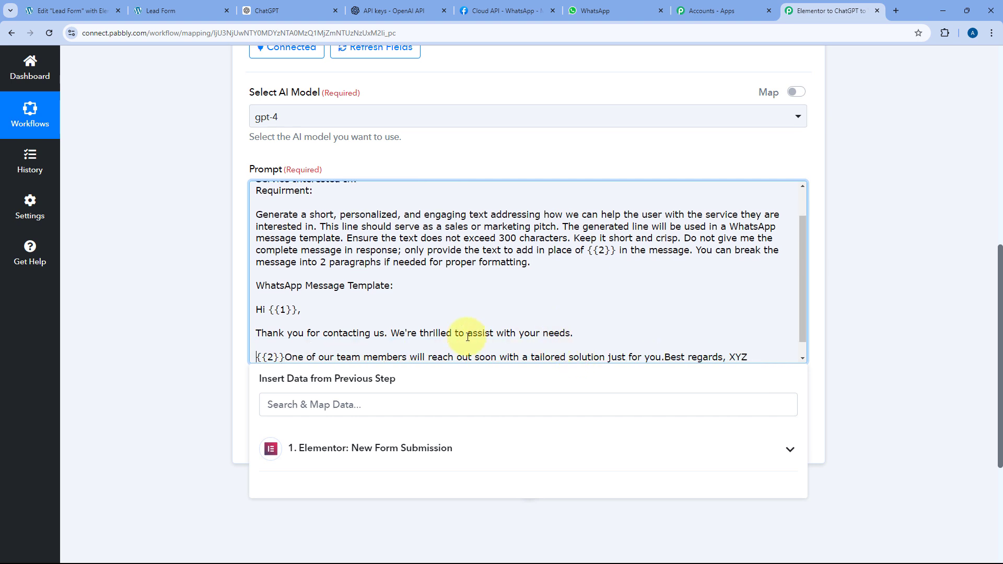
pyautogui.click(289, 358)
pyautogui.press('Return')
pyautogui.press('Return')
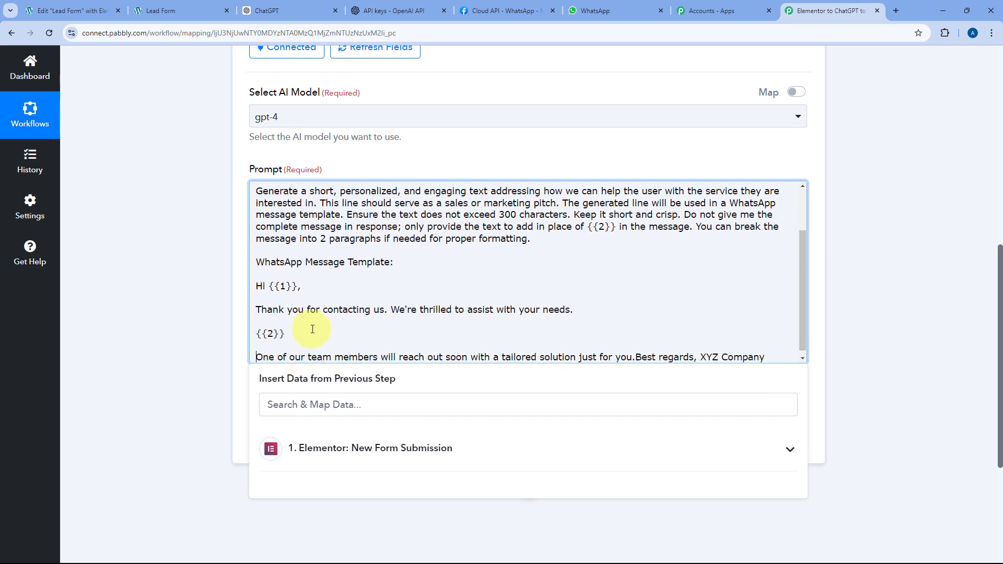
pyautogui.click(635, 357)
pyautogui.press('Return')
pyautogui.press('Return')
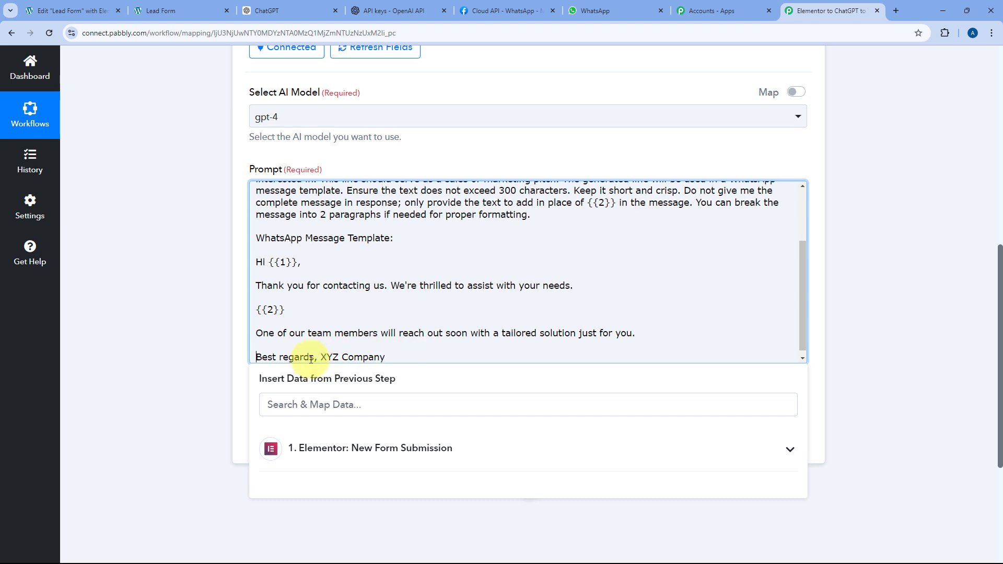
pyautogui.click(323, 358)
pyautogui.press('Return')
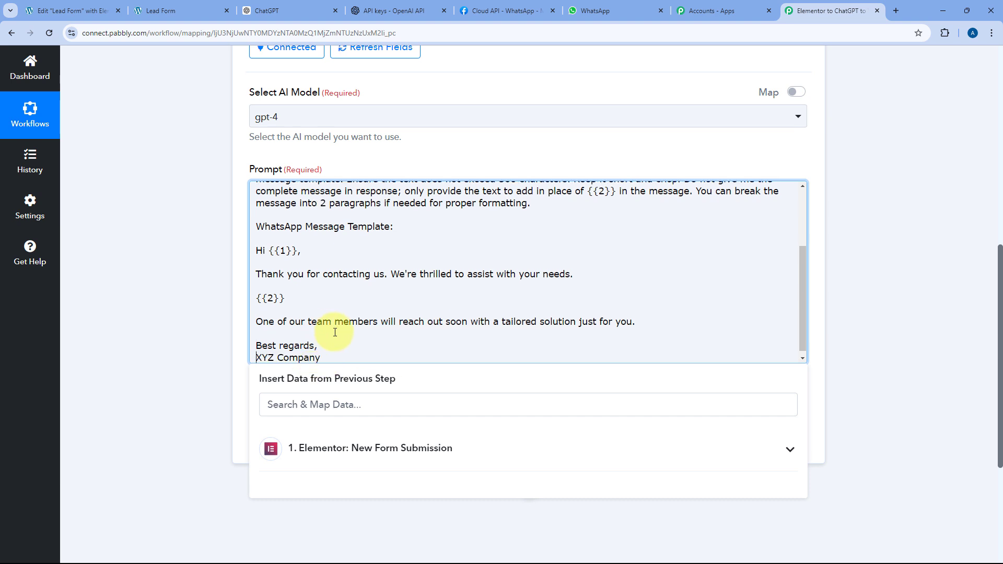
pyautogui.scroll(4, 329, 331)
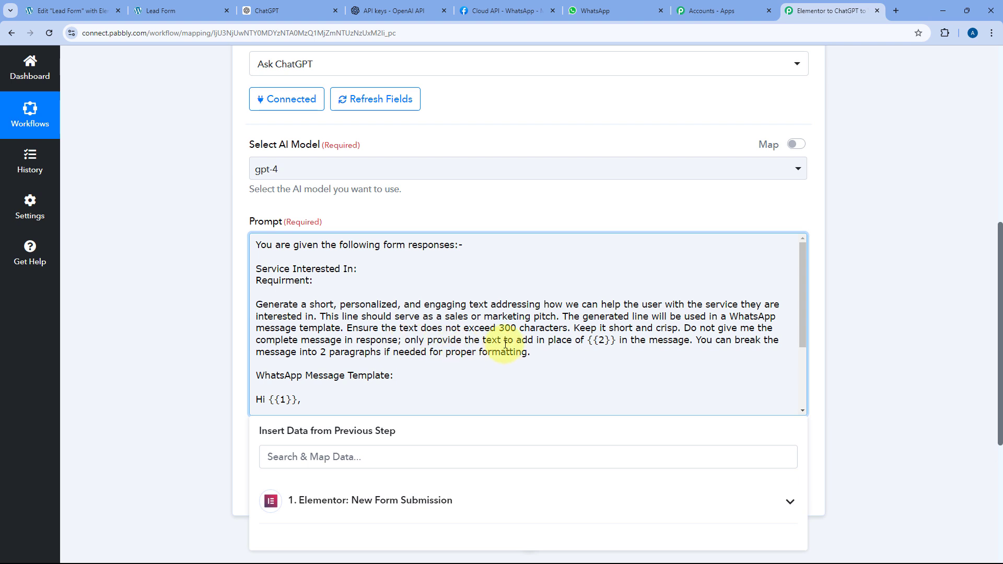
pyautogui.click(605, 340)
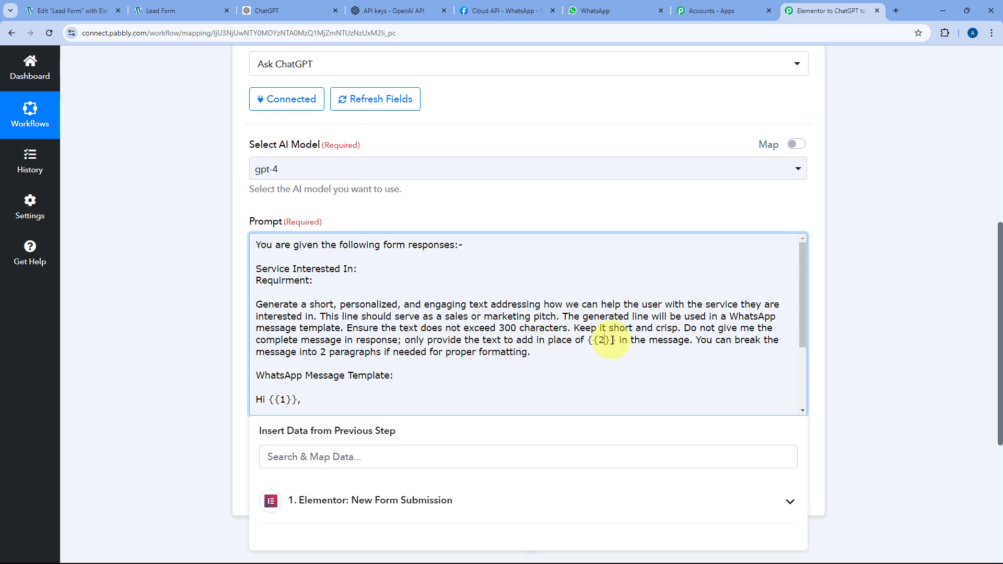
pyautogui.moveTo(613, 341); pyautogui.dragTo(590, 343)
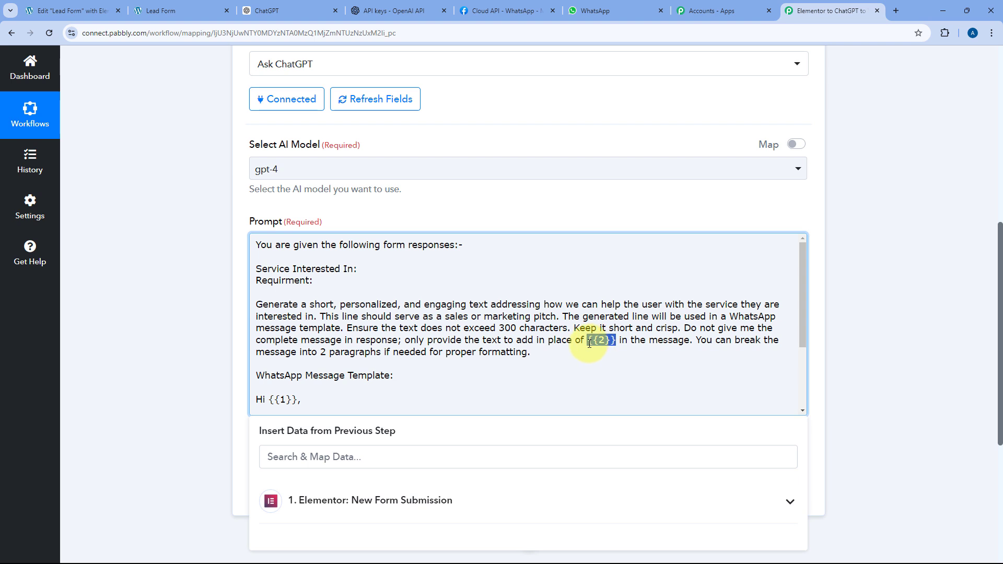
pyautogui.scroll(-2, 590, 344)
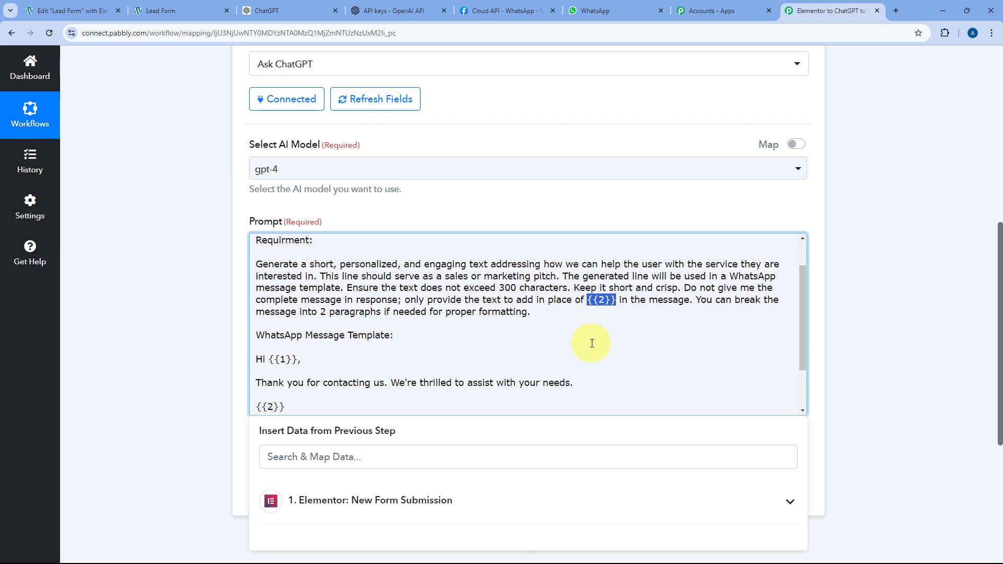
pyautogui.scroll(1, 535, 308)
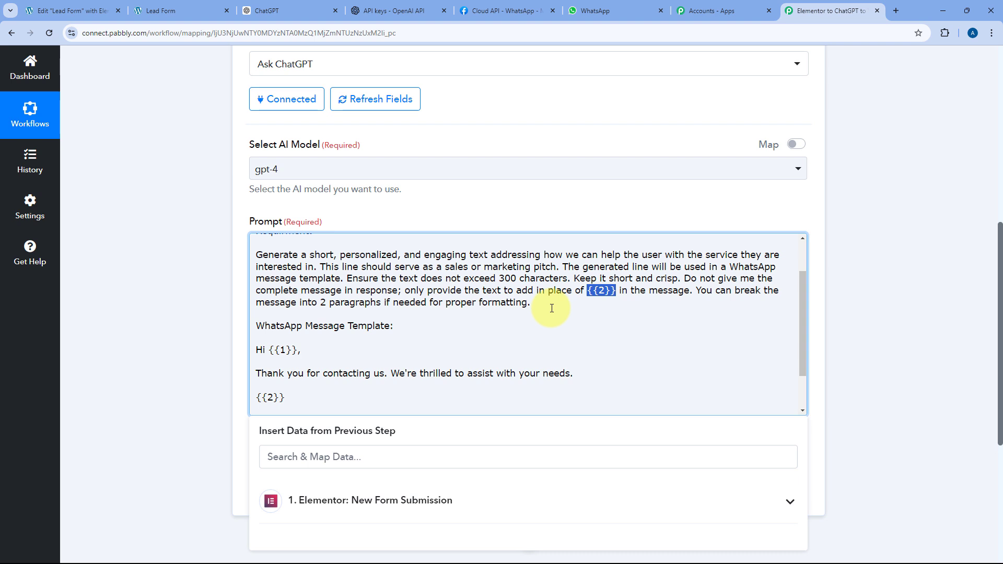
pyautogui.click(619, 292)
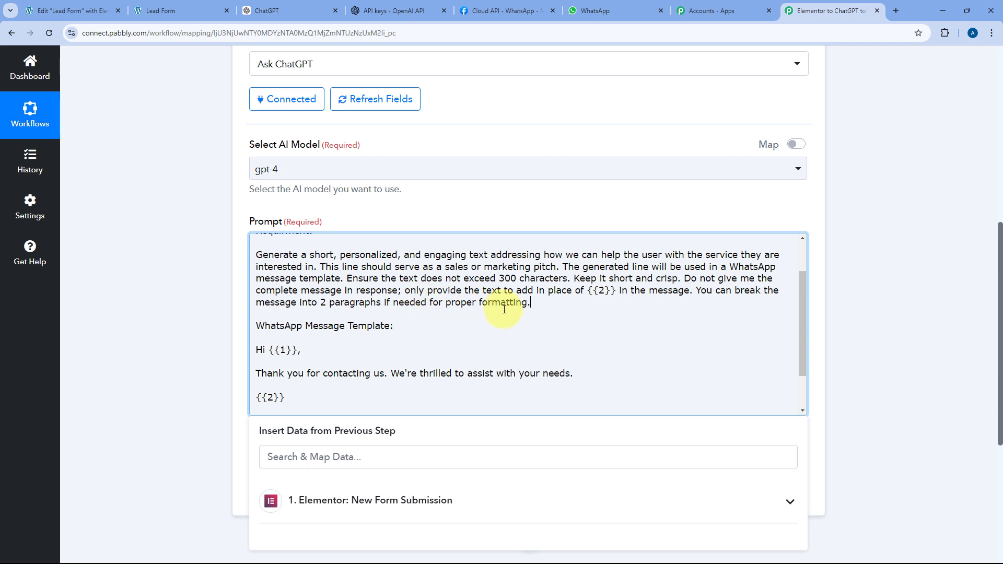
pyautogui.scroll(-1, 477, 318)
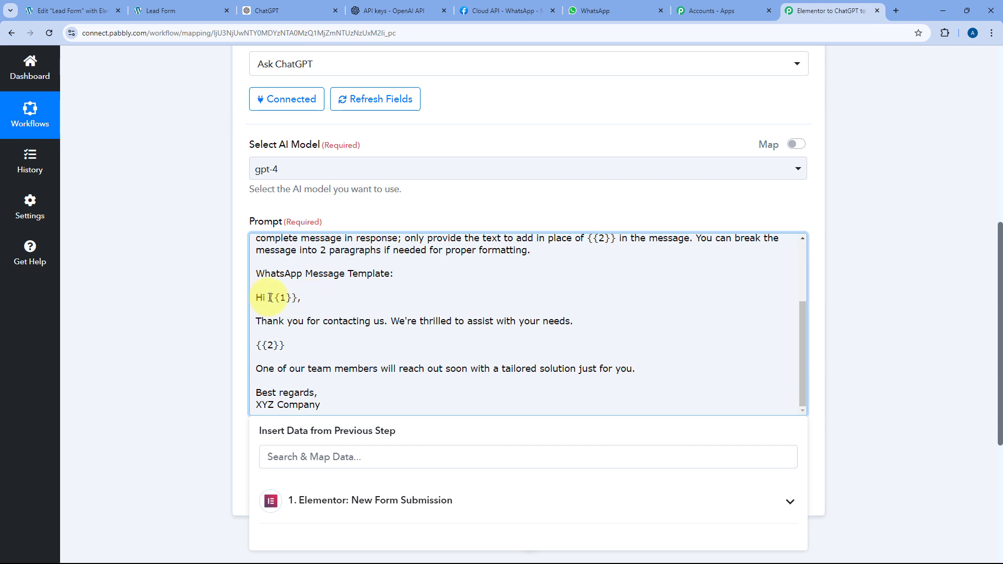
pyautogui.moveTo(268, 298); pyautogui.dragTo(292, 299)
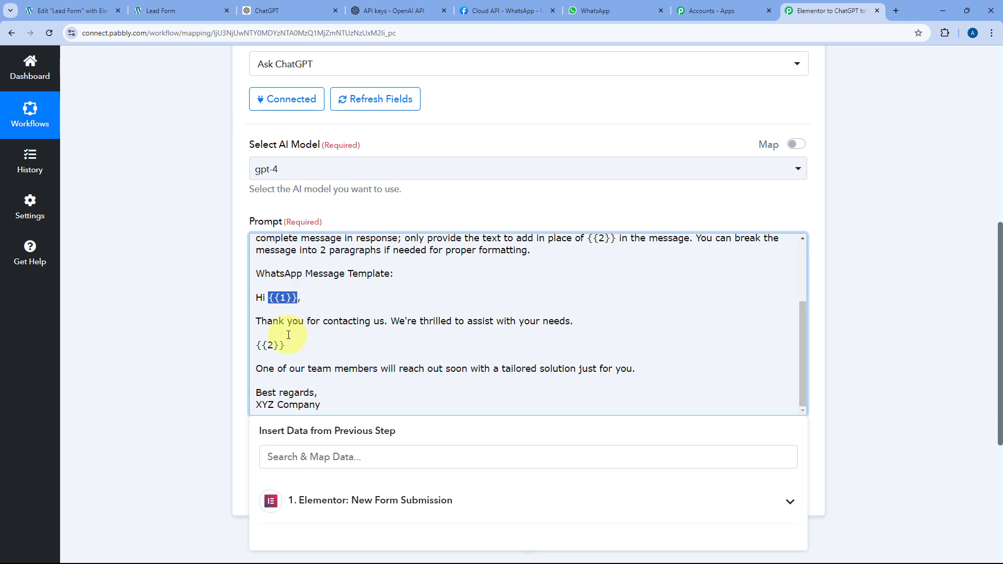
pyautogui.moveTo(286, 345); pyautogui.dragTo(256, 345)
pyautogui.click(257, 322)
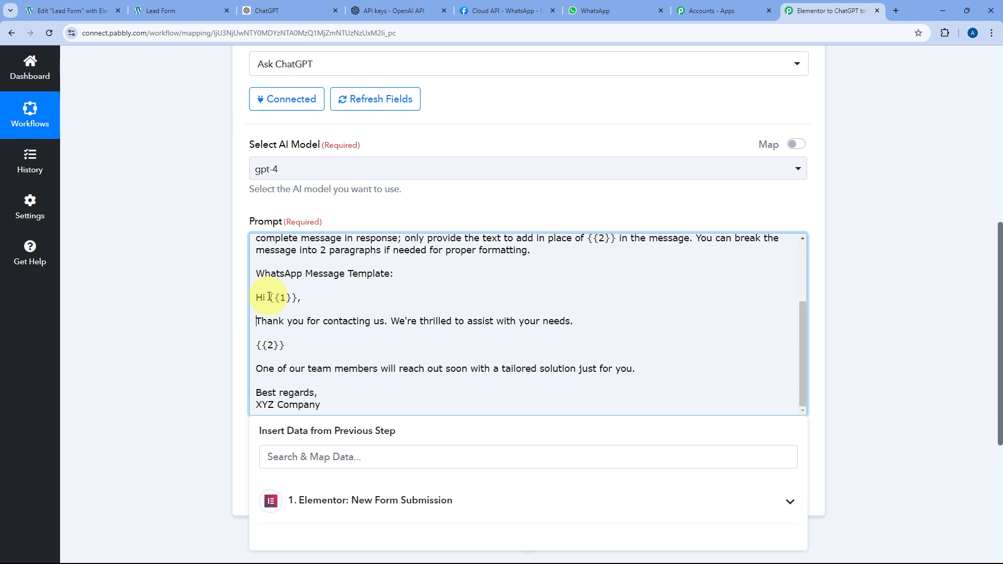
pyautogui.moveTo(269, 298); pyautogui.dragTo(298, 300)
pyautogui.click(288, 299)
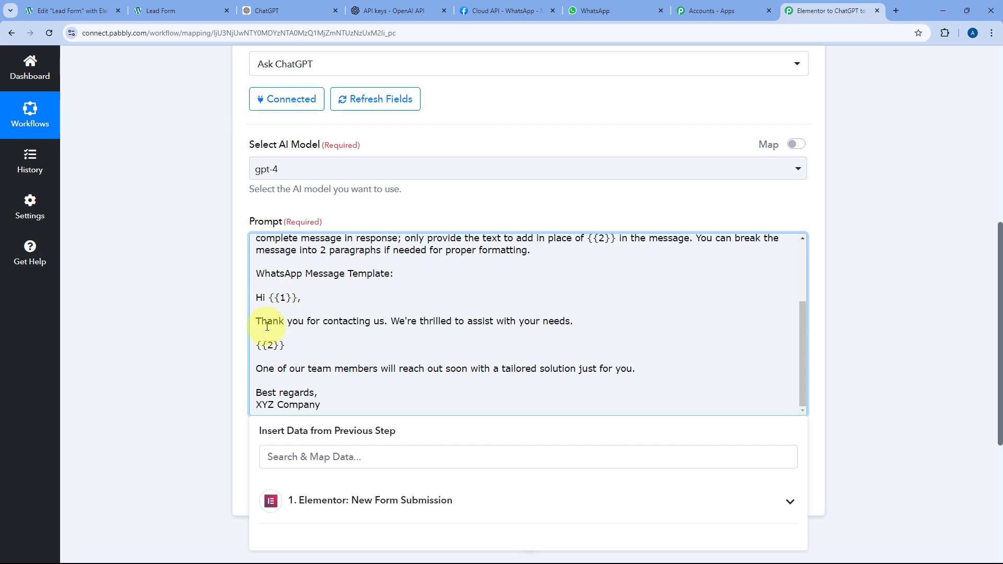
pyautogui.moveTo(256, 344); pyautogui.dragTo(282, 346)
pyautogui.click(284, 345)
pyautogui.click(242, 352)
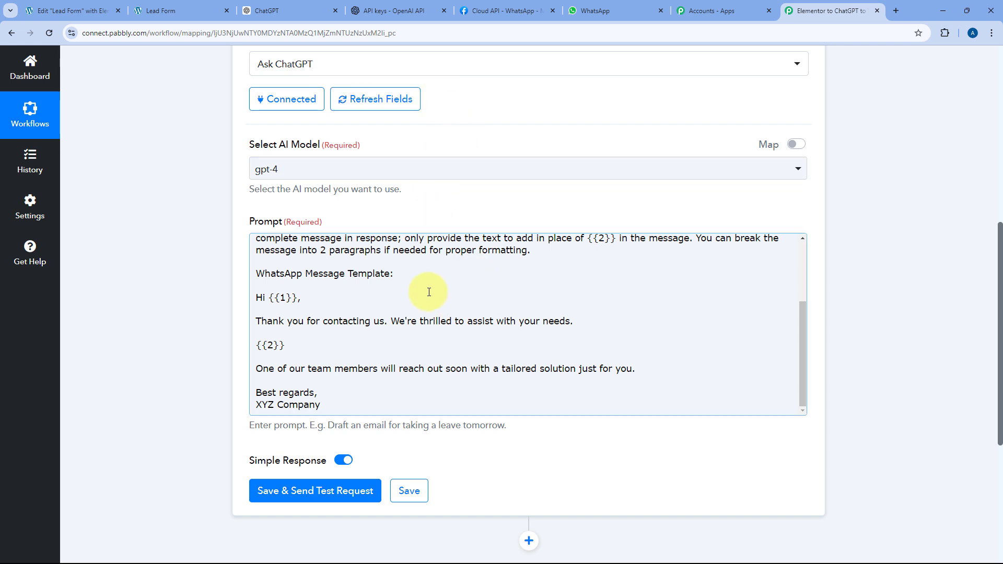
# - After glancing at the WhatsApp Cloud API page, place the cursor after 'Service Interested In:' in the prompt
pyautogui.click(517, 6)
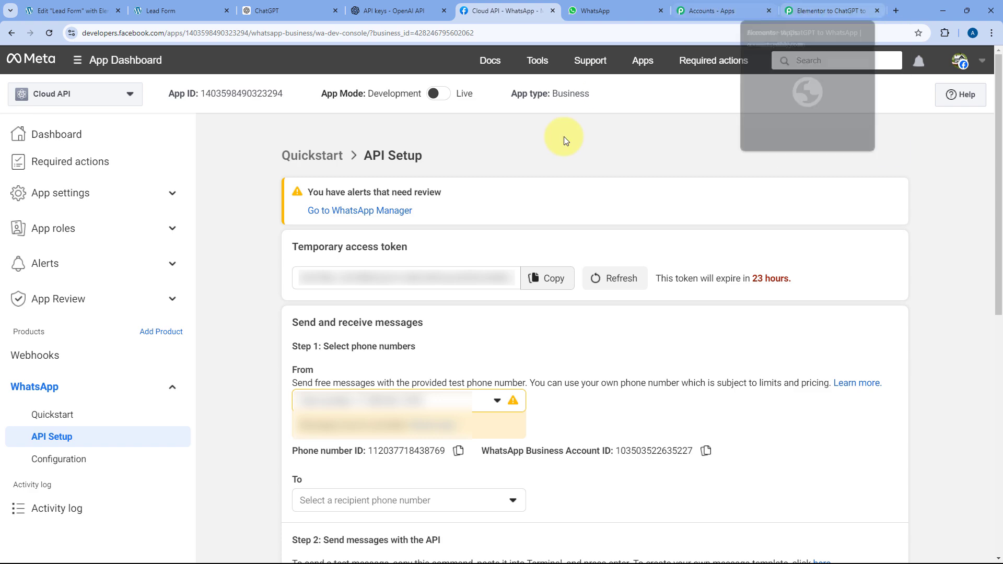
pyautogui.click(828, 10)
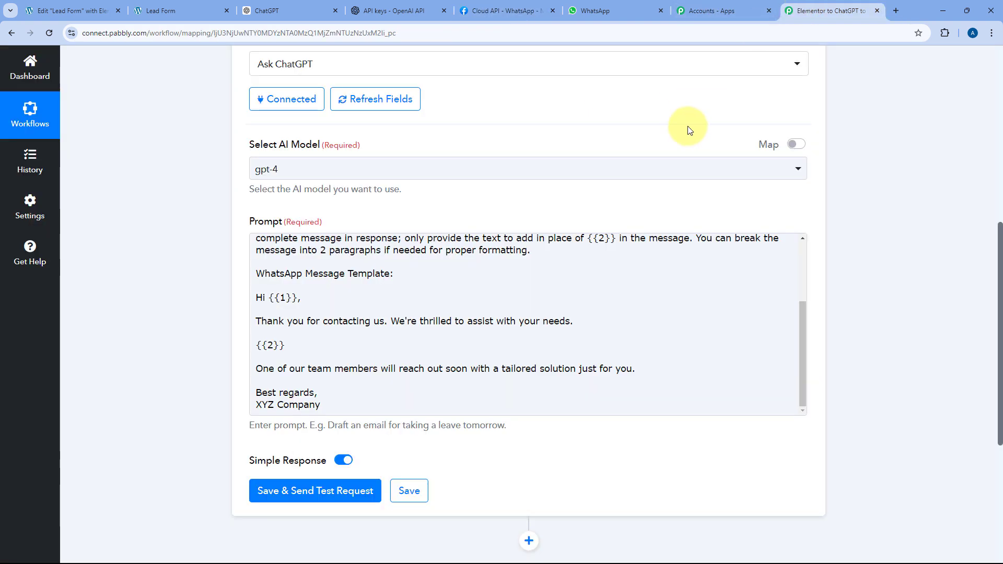
pyautogui.click(283, 250)
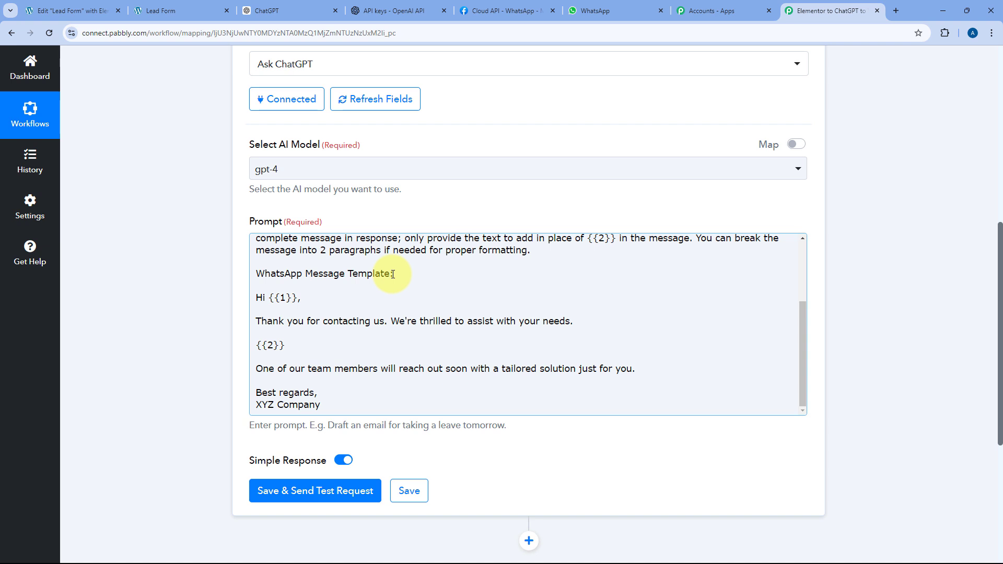
pyautogui.scroll(3, 381, 287)
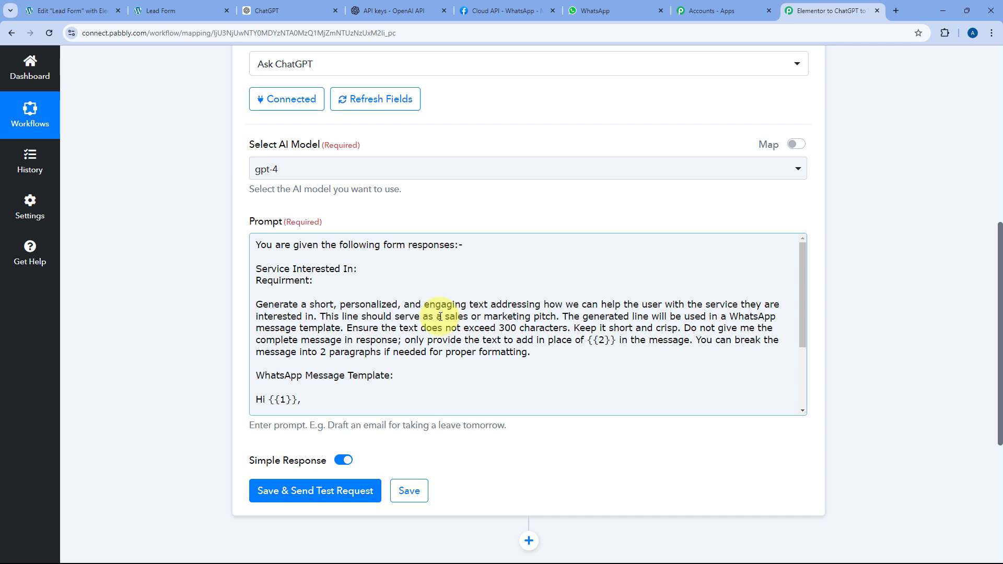
pyautogui.click(381, 270)
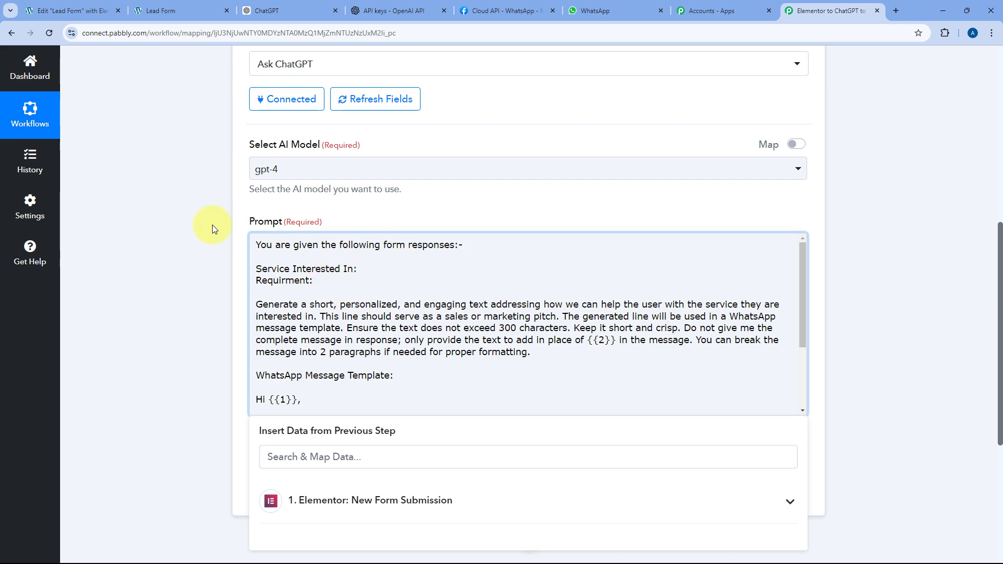
pyautogui.scroll(6, 217, 223)
pyautogui.click(414, 144)
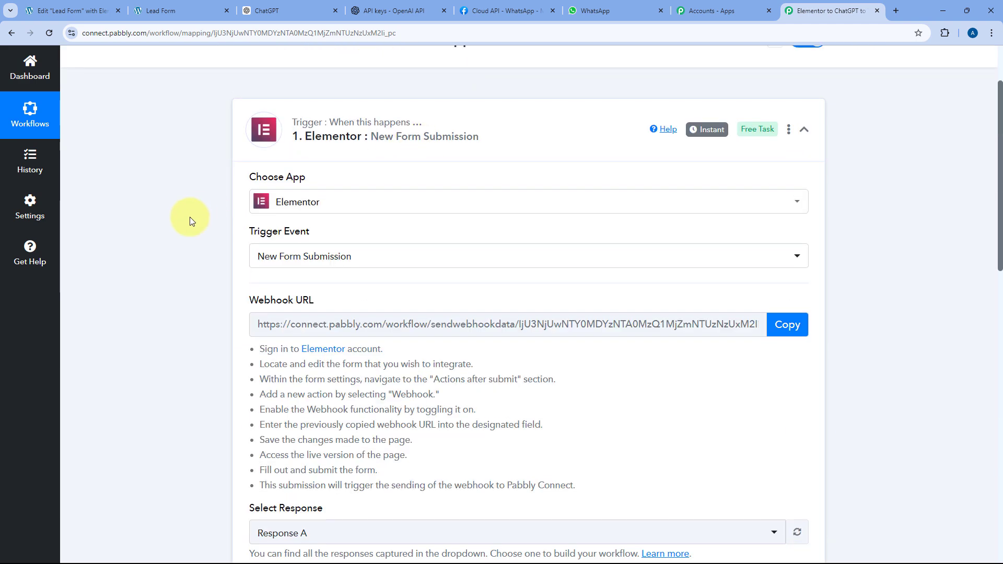
pyautogui.scroll(-5, 188, 218)
pyautogui.scroll(-6, 188, 218)
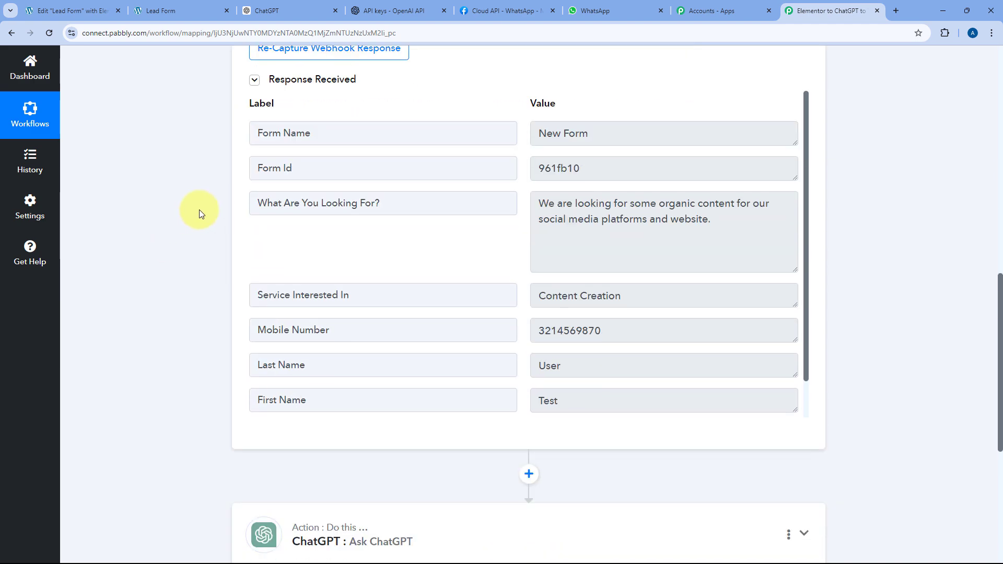
pyautogui.moveTo(736, 222); pyautogui.dragTo(543, 204)
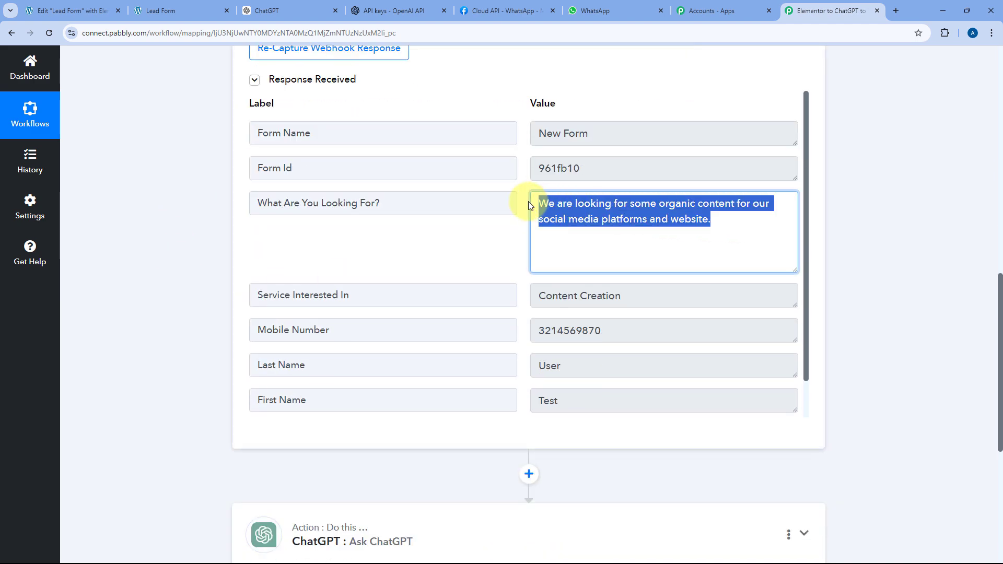
pyautogui.moveTo(636, 297); pyautogui.dragTo(580, 296)
pyautogui.click(519, 269)
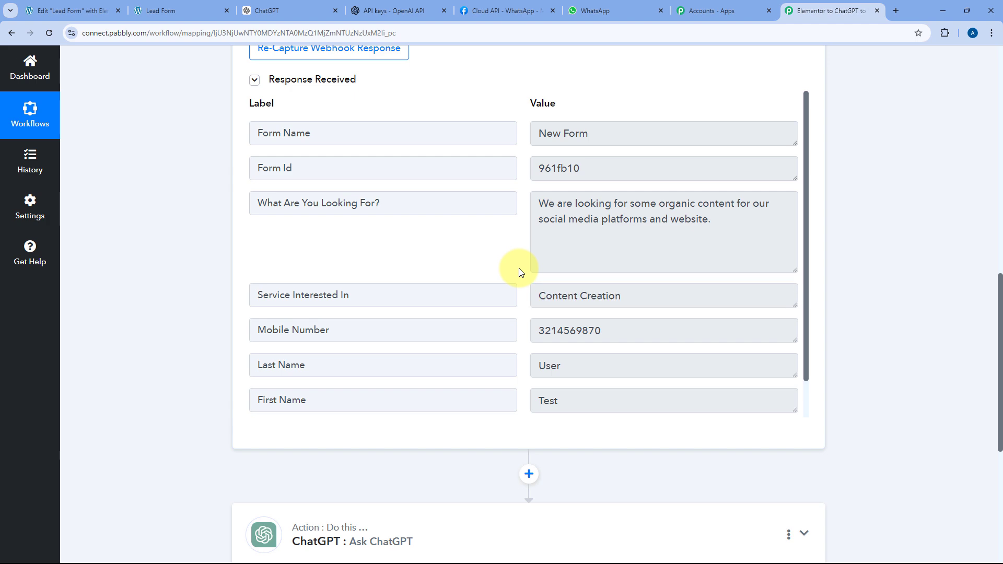
pyautogui.scroll(-4, 174, 282)
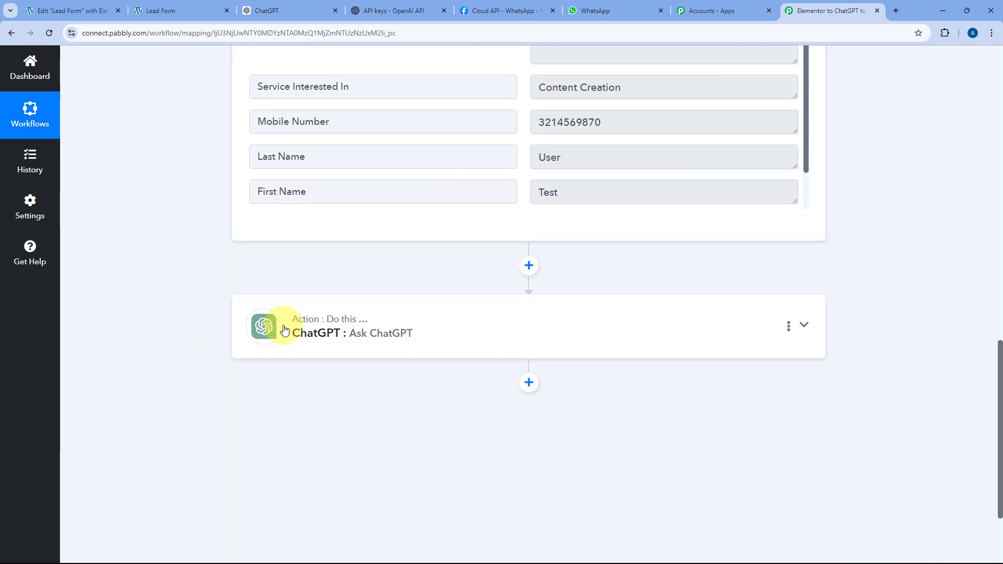
pyautogui.click(425, 320)
pyautogui.scroll(-4, 181, 318)
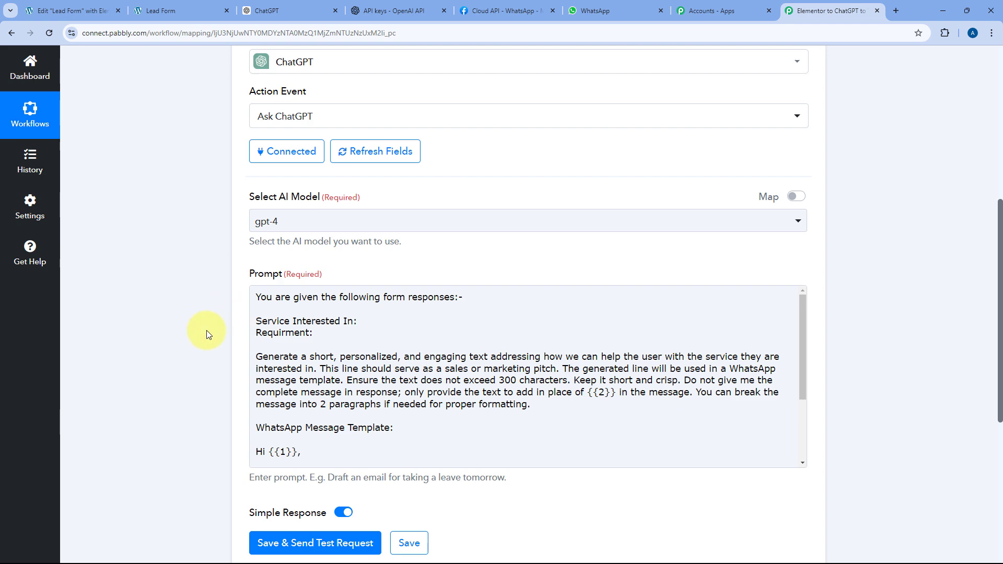
pyautogui.scroll(3, 206, 330)
pyautogui.click(349, 378)
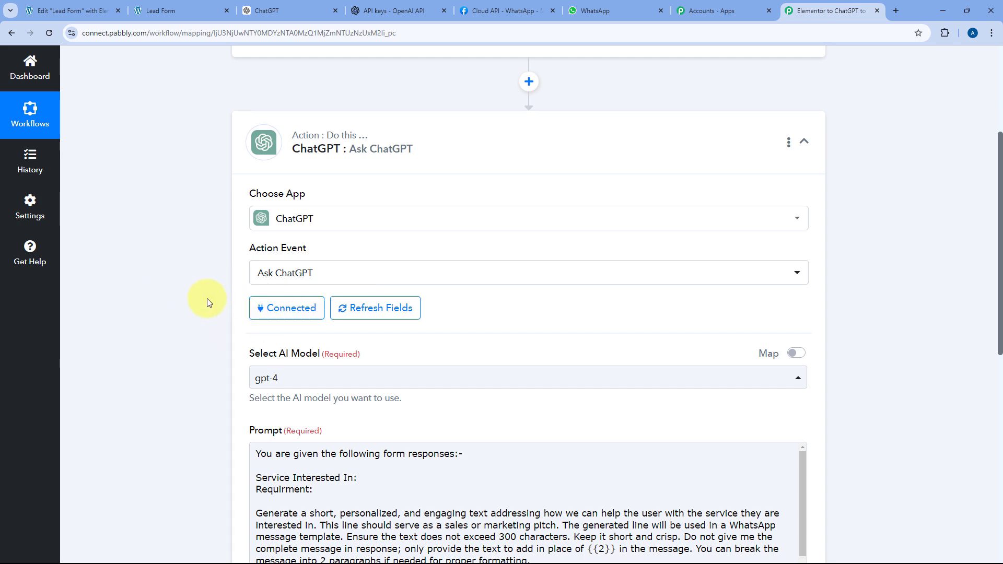
pyautogui.scroll(-5, 212, 298)
pyautogui.click(367, 217)
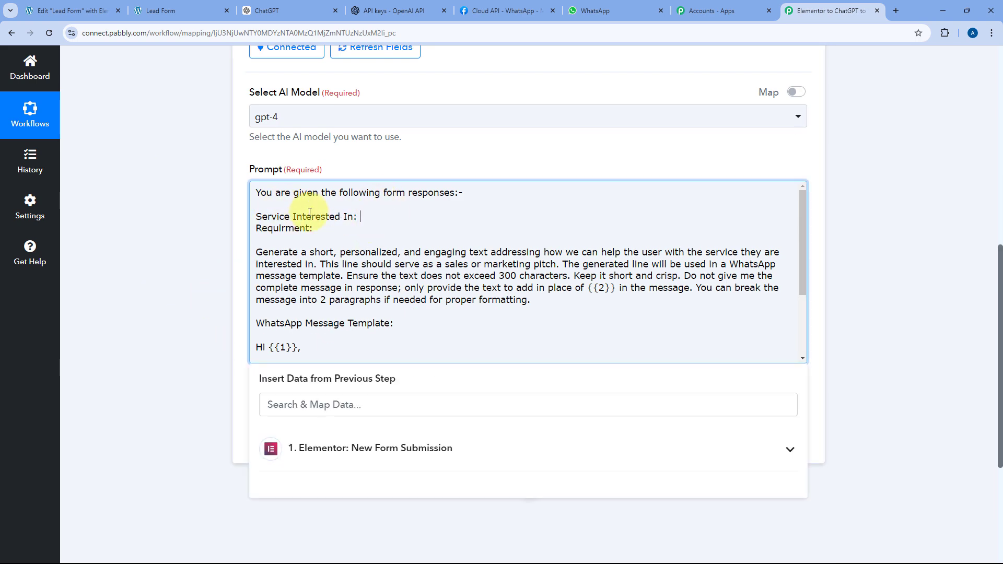
# - Insert the Elementor Service Interested In field after 'Service Interested In:' in the prompt
pyautogui.click(444, 448)
pyautogui.scroll(-2, 214, 386)
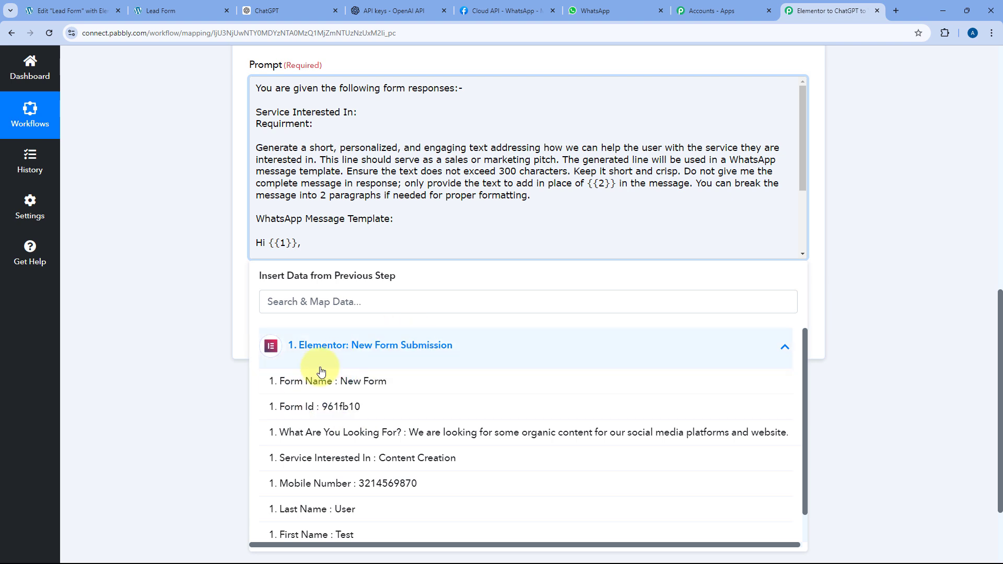
pyautogui.click(349, 458)
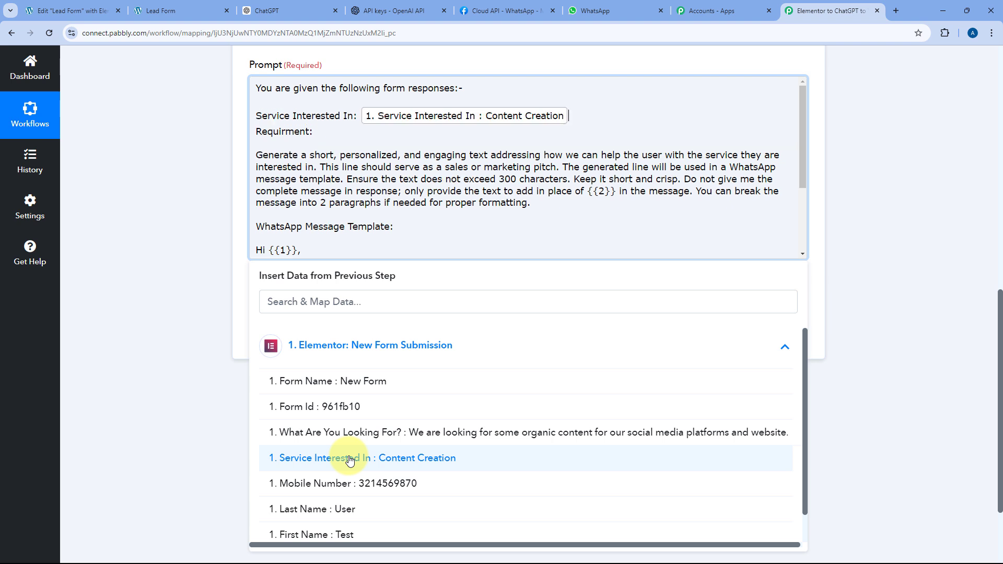
# - Insert the What Are You Looking For? field after 'Requirment:' and close the data list
pyautogui.click(405, 133)
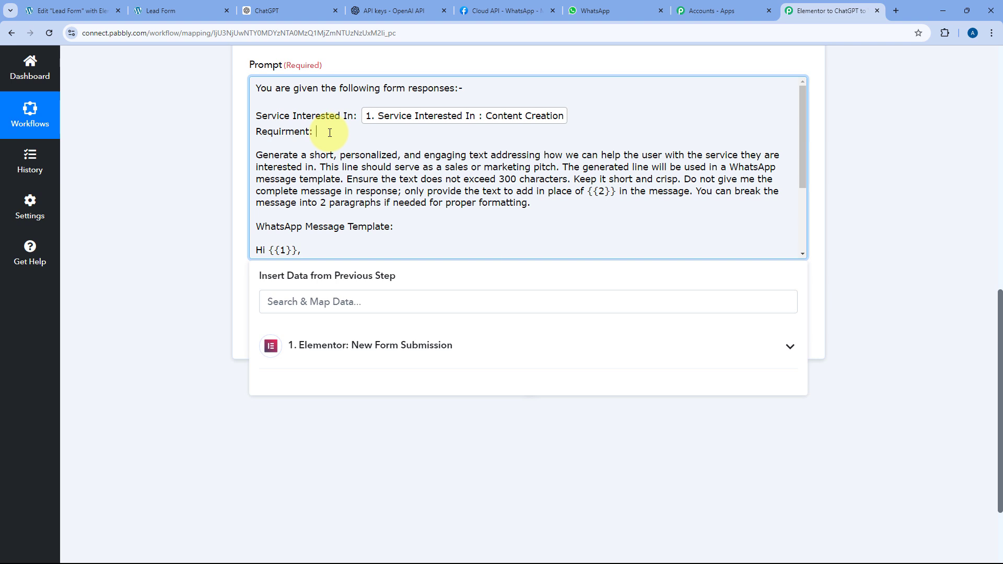
pyautogui.click(351, 355)
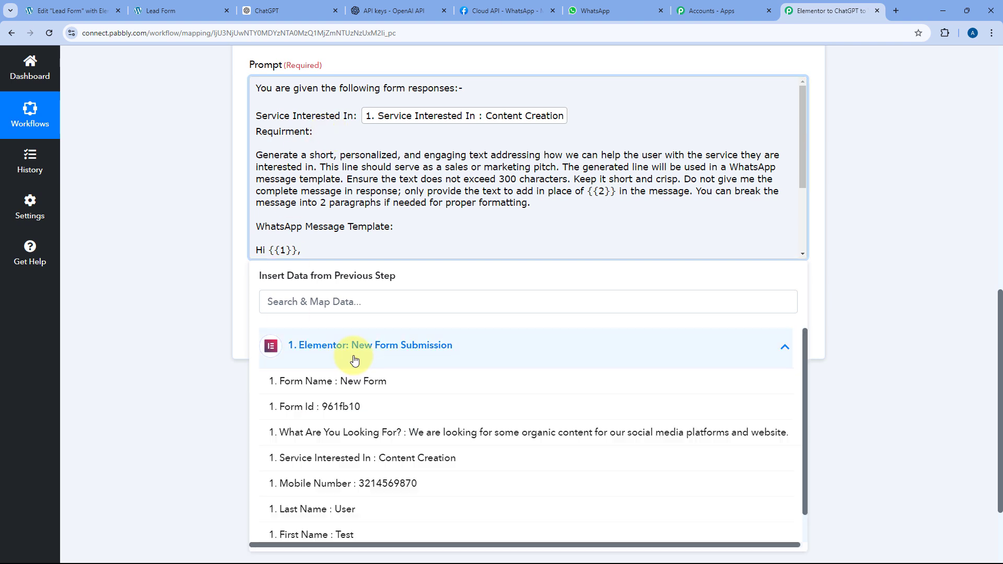
pyautogui.click(358, 429)
pyautogui.click(201, 142)
pyautogui.scroll(-1, 204, 162)
pyautogui.scroll(2, 204, 198)
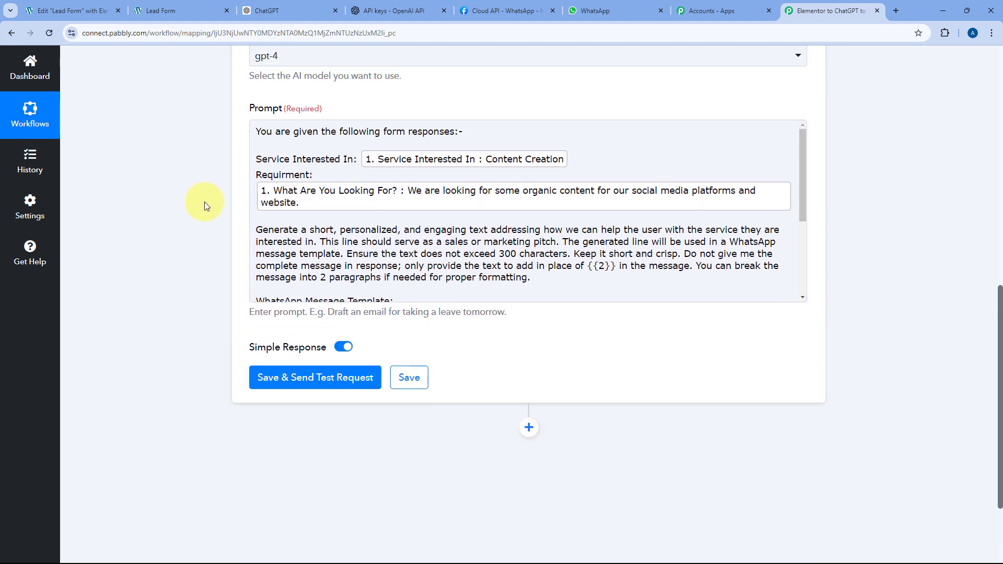
pyautogui.click(194, 11)
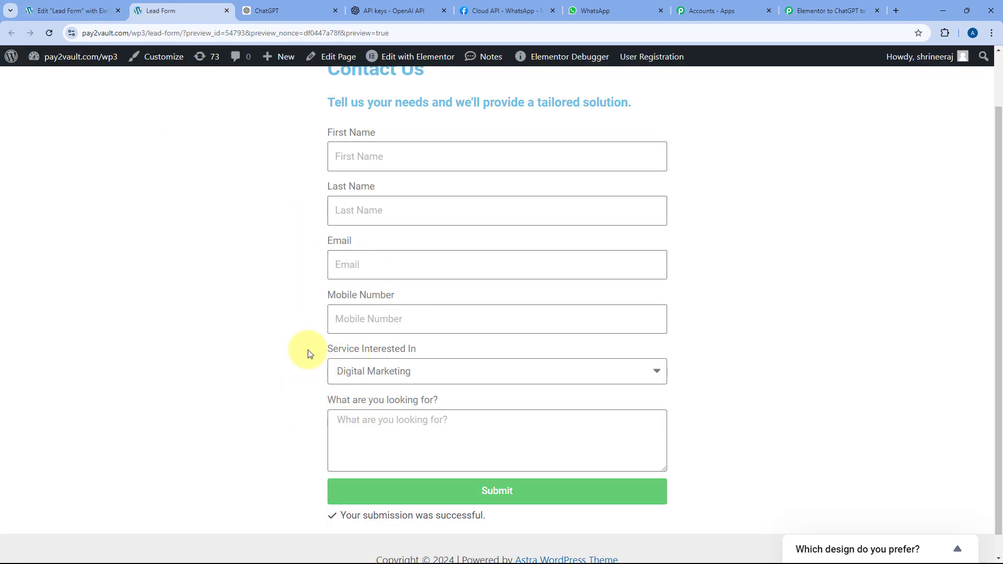
pyautogui.click(829, 7)
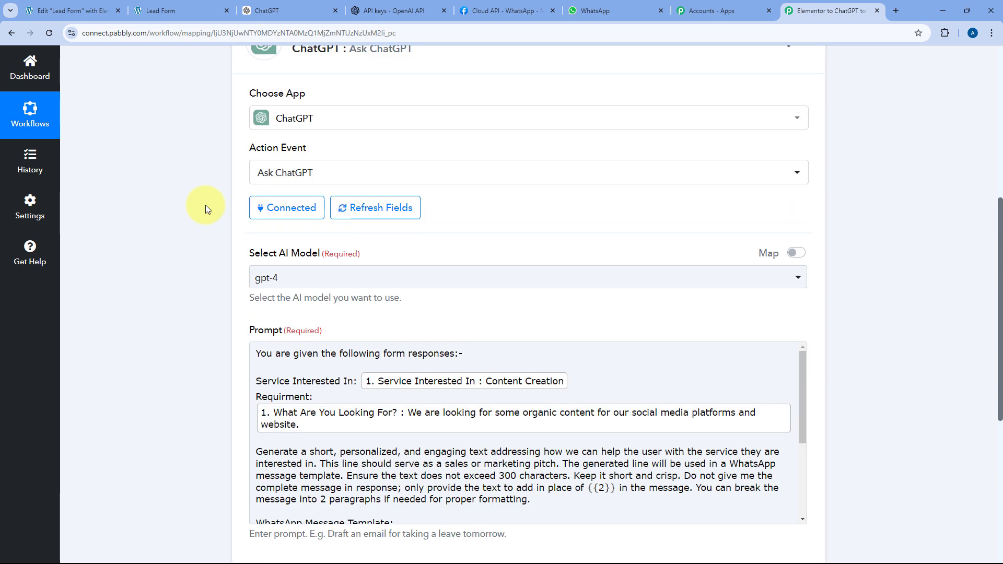
pyautogui.scroll(5, 314, 174)
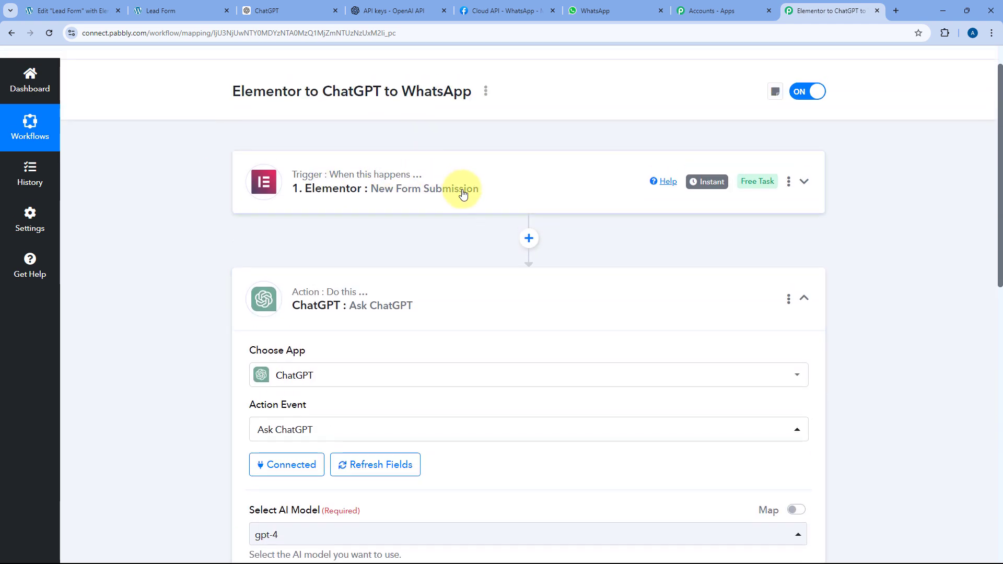
pyautogui.scroll(-3, 459, 199)
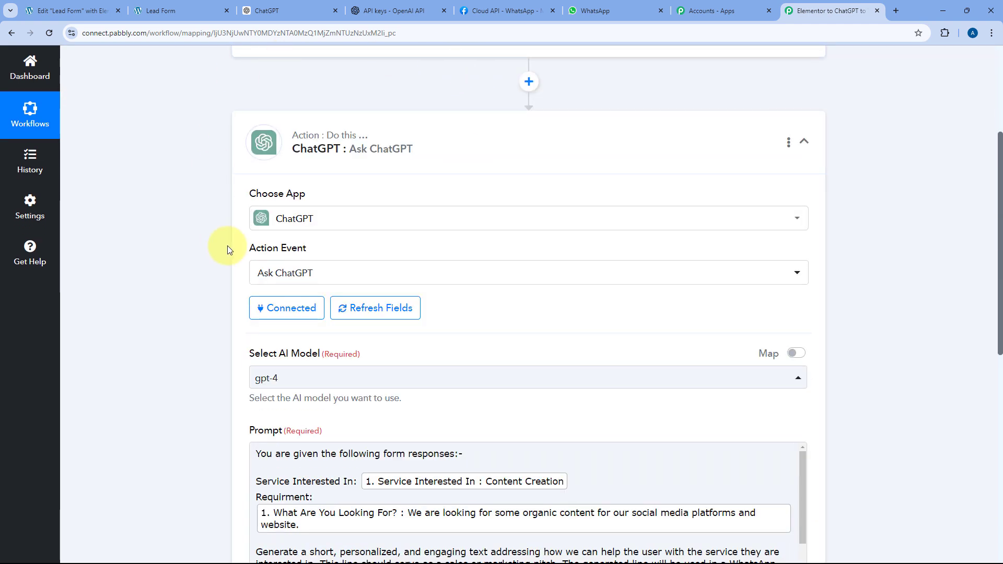
pyautogui.scroll(-4, 227, 250)
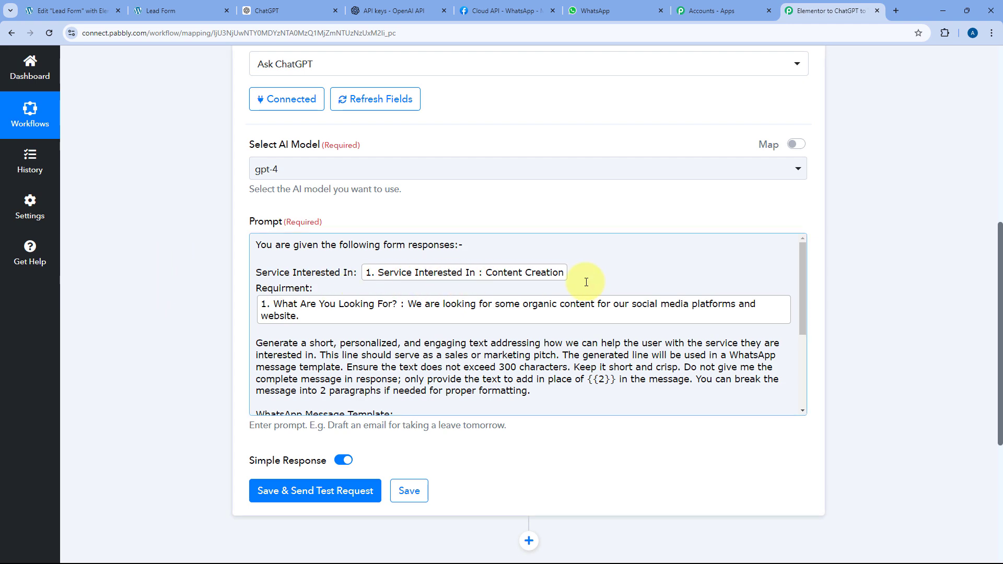
pyautogui.scroll(-2, 569, 286)
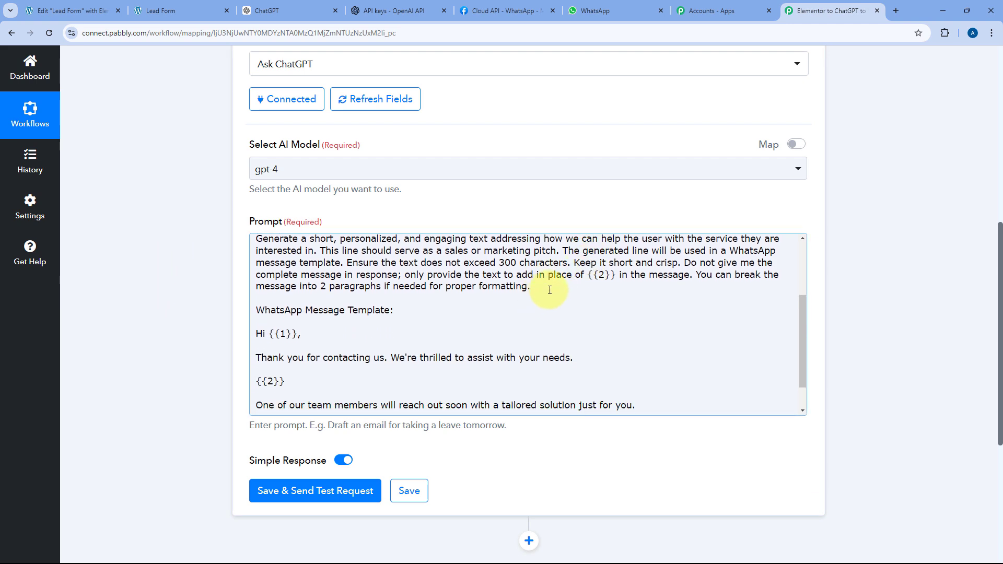
pyautogui.scroll(2, 392, 284)
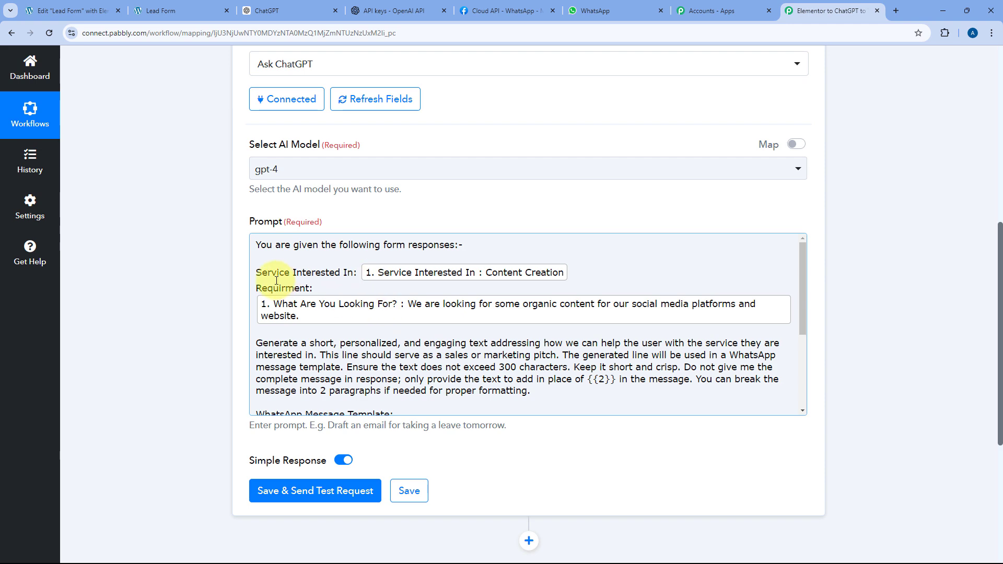
pyautogui.scroll(-3, 276, 281)
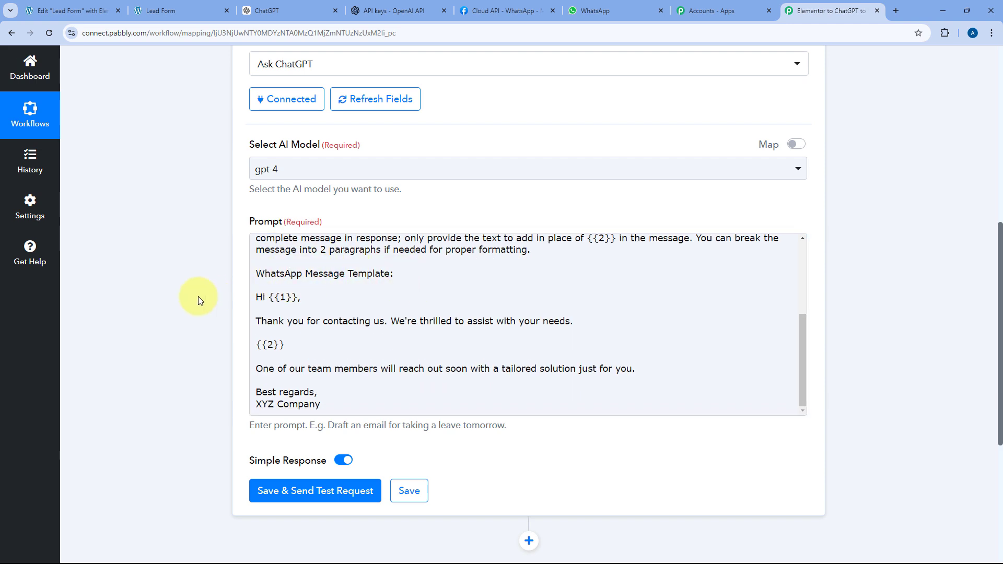
pyautogui.scroll(-5, 235, 303)
# - Send the ChatGPT test request and enlarge the Choices 0 Message Content box to show the reply
pyautogui.click(331, 230)
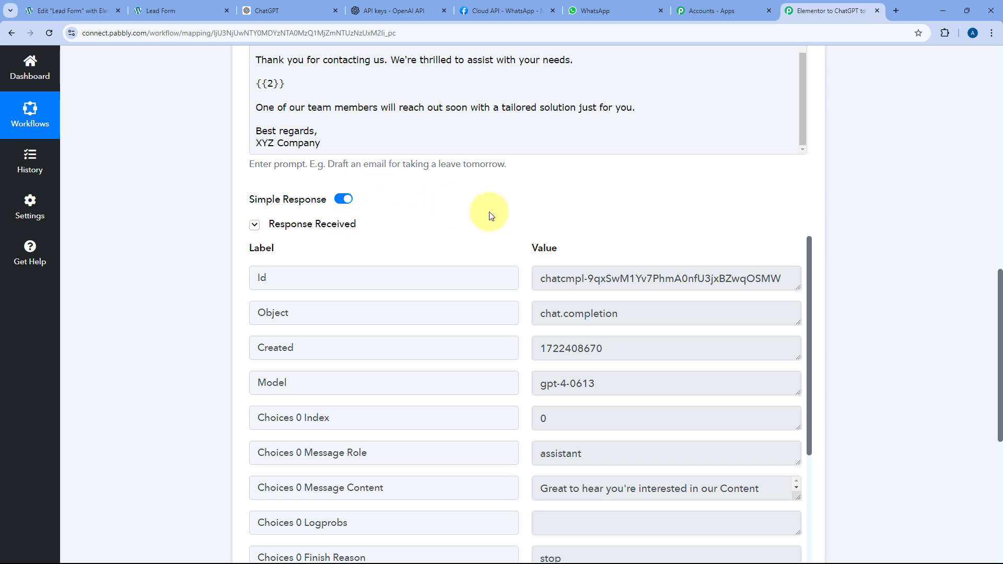
pyautogui.scroll(-1, 485, 212)
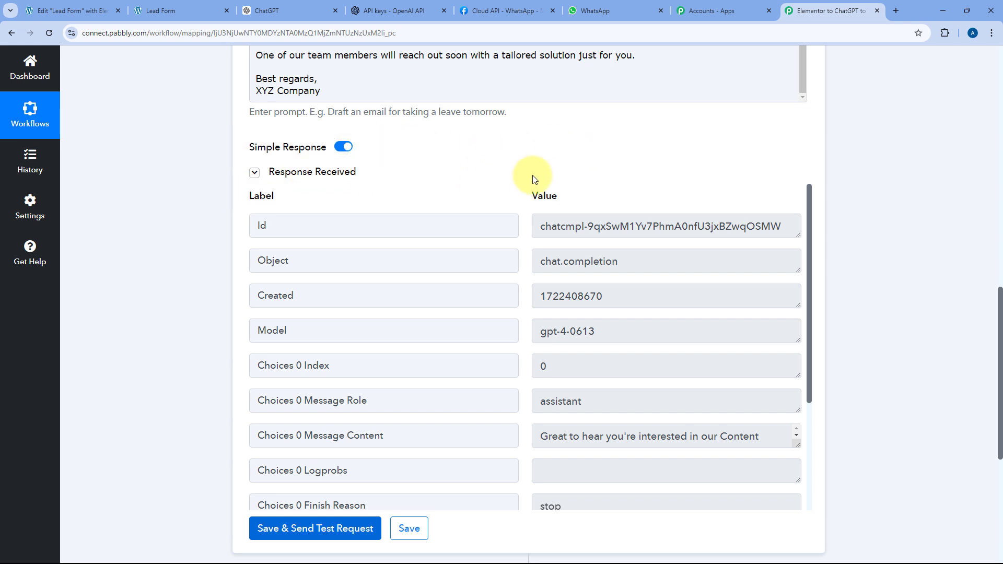
pyautogui.scroll(-2, 481, 213)
pyautogui.scroll(-2, 501, 209)
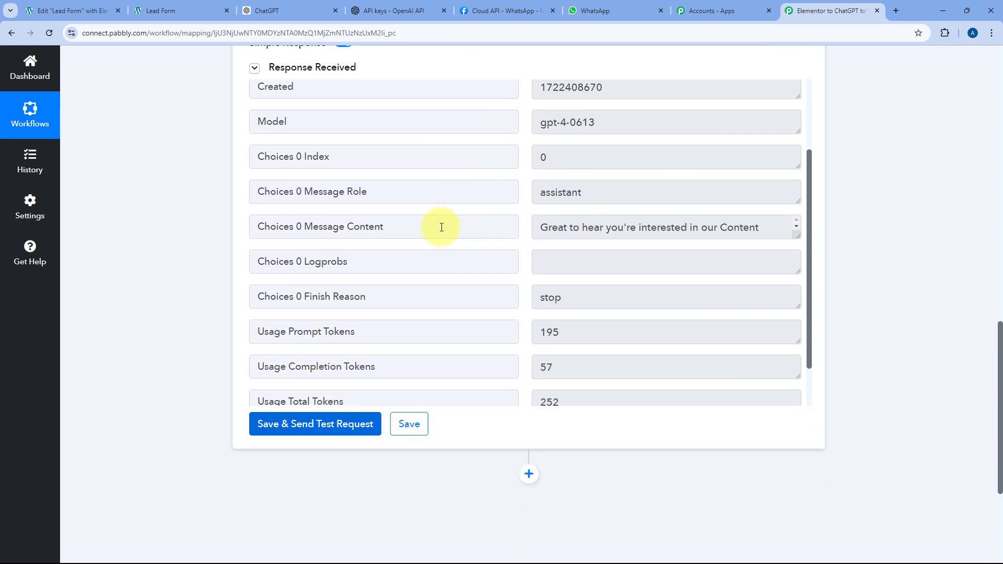
pyautogui.moveTo(442, 227); pyautogui.dragTo(304, 227)
pyautogui.click(674, 230)
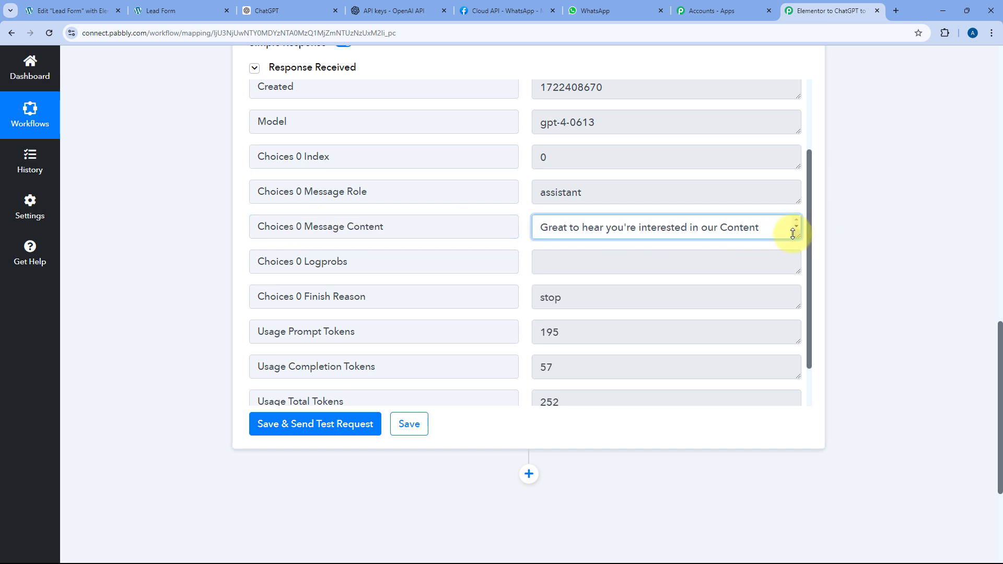
pyautogui.moveTo(793, 233); pyautogui.dragTo(791, 377)
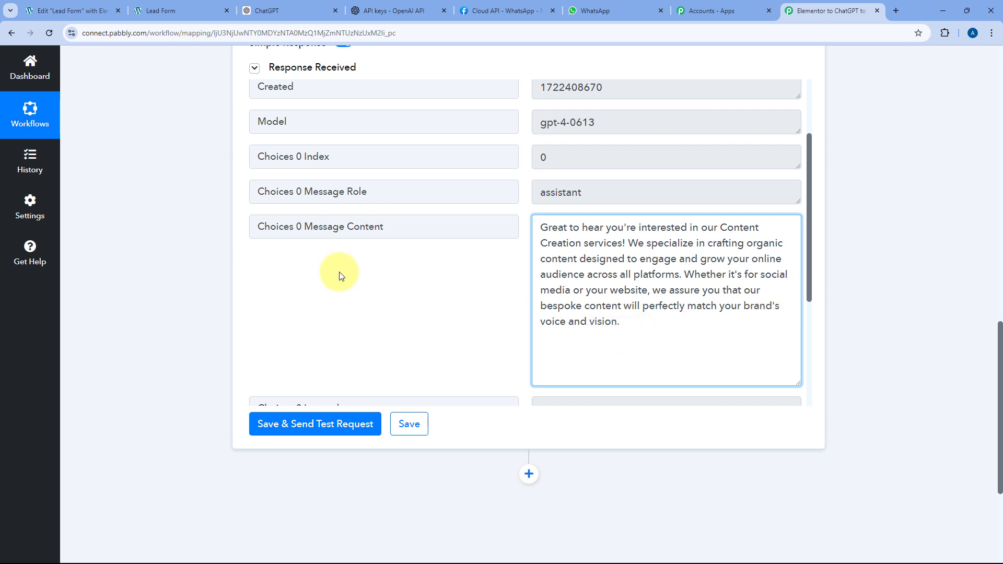
# - Read through the gpt-4-0613 organic content pitch, glance at the WhatsApp setup tab, and return
pyautogui.scroll(6, 231, 264)
pyautogui.scroll(2, 416, 198)
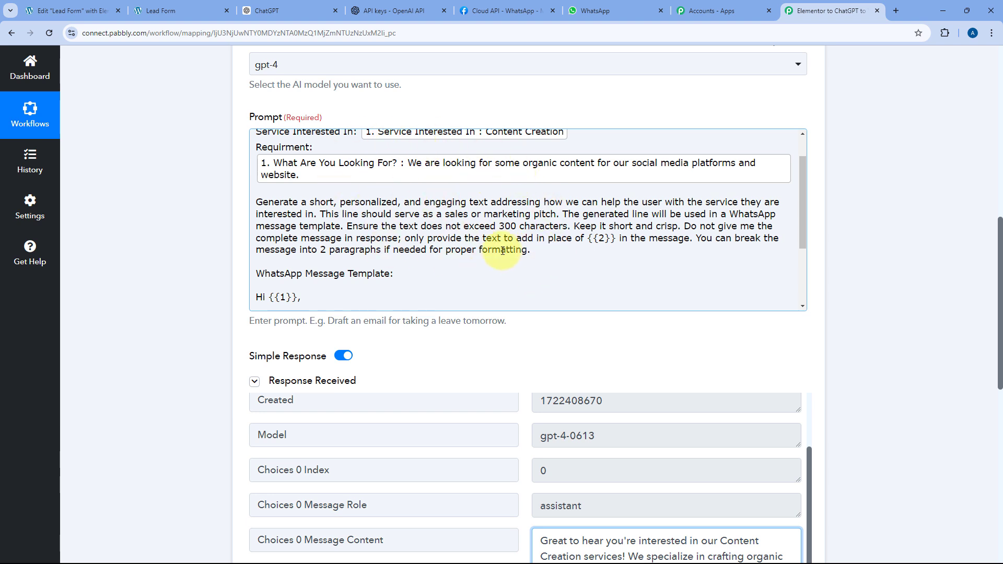
pyautogui.scroll(-3, 228, 234)
pyautogui.scroll(-2, 227, 272)
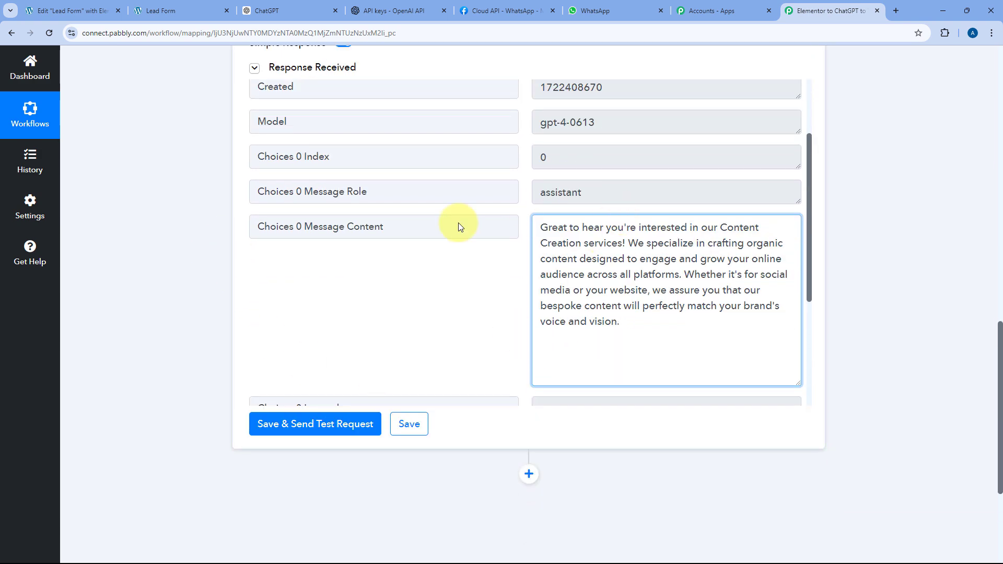
pyautogui.click(523, 295)
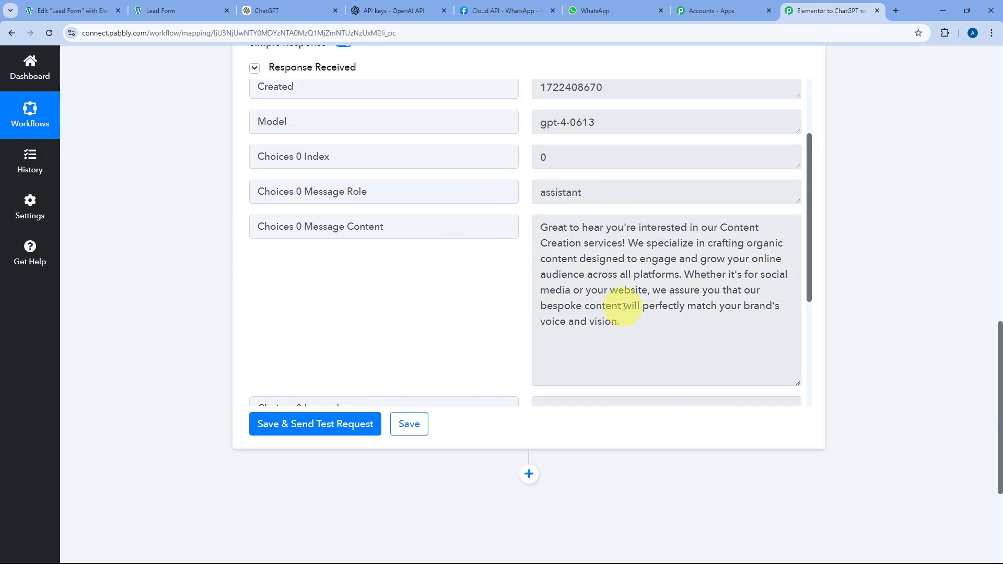
pyautogui.moveTo(619, 321); pyautogui.dragTo(522, 225)
pyautogui.click(523, 236)
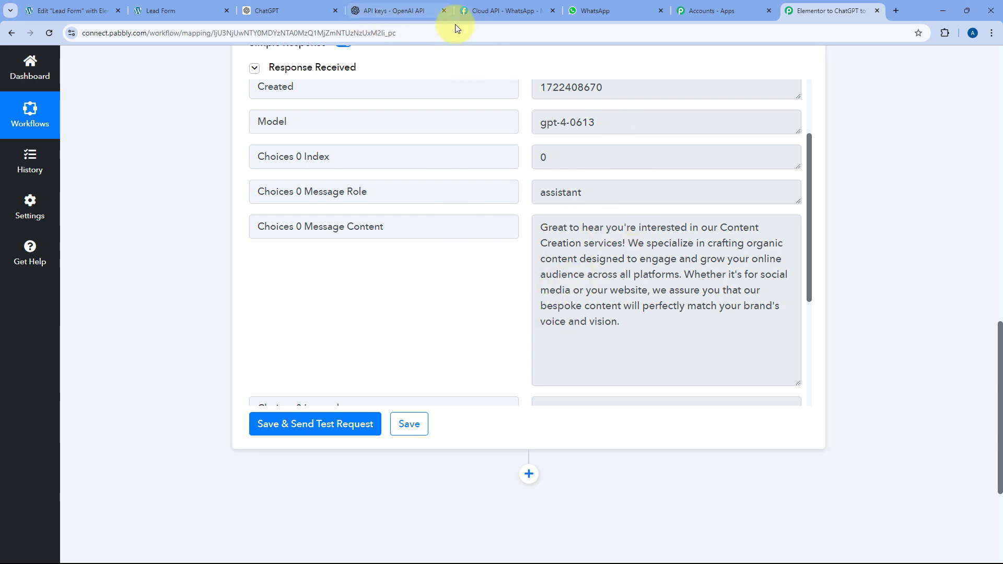
pyautogui.click(490, 10)
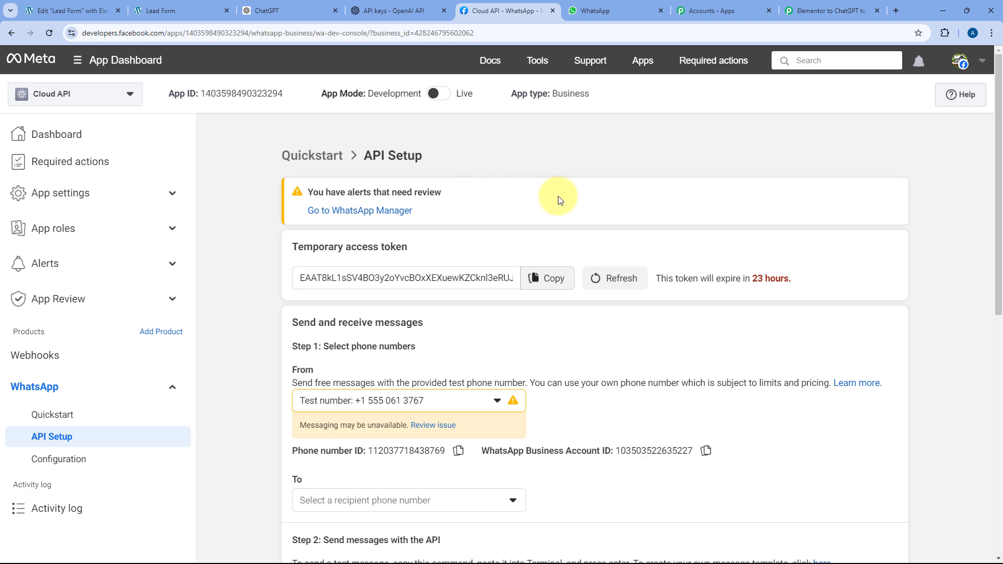
pyautogui.click(811, 9)
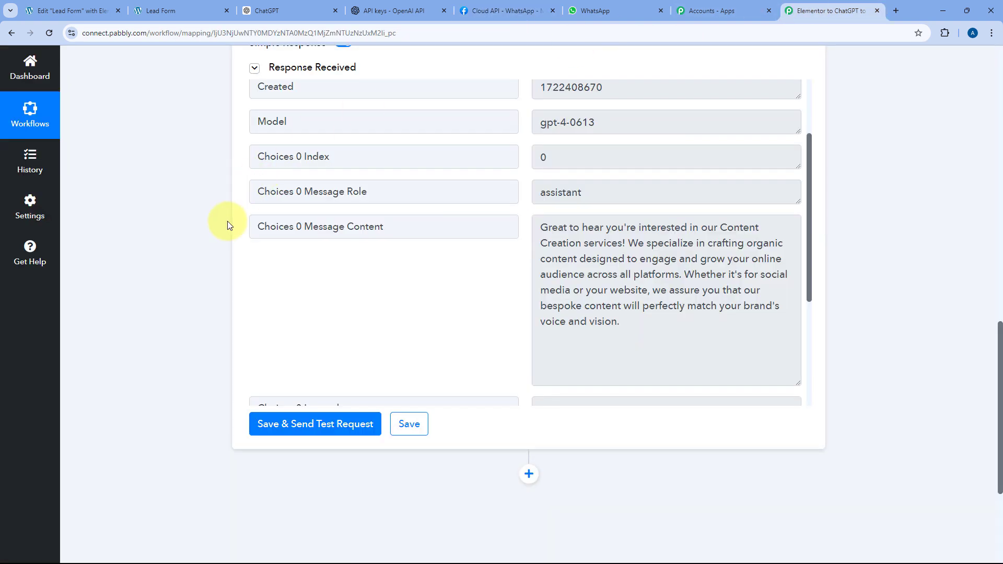
pyautogui.scroll(-4, 228, 225)
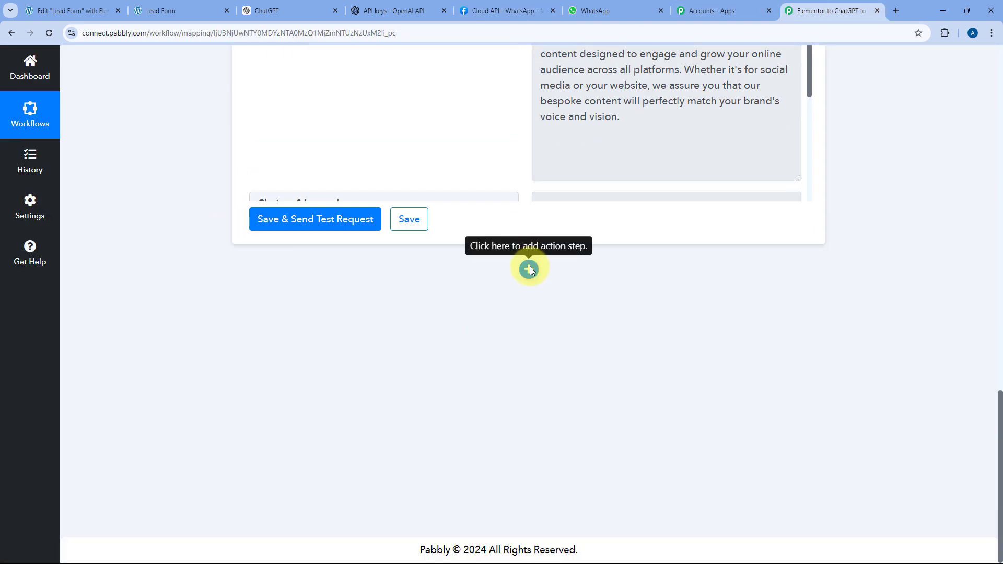
# - Add a WhatsApp Cloud API action step using Send Template Message and begin connecting an account
pyautogui.click(528, 270)
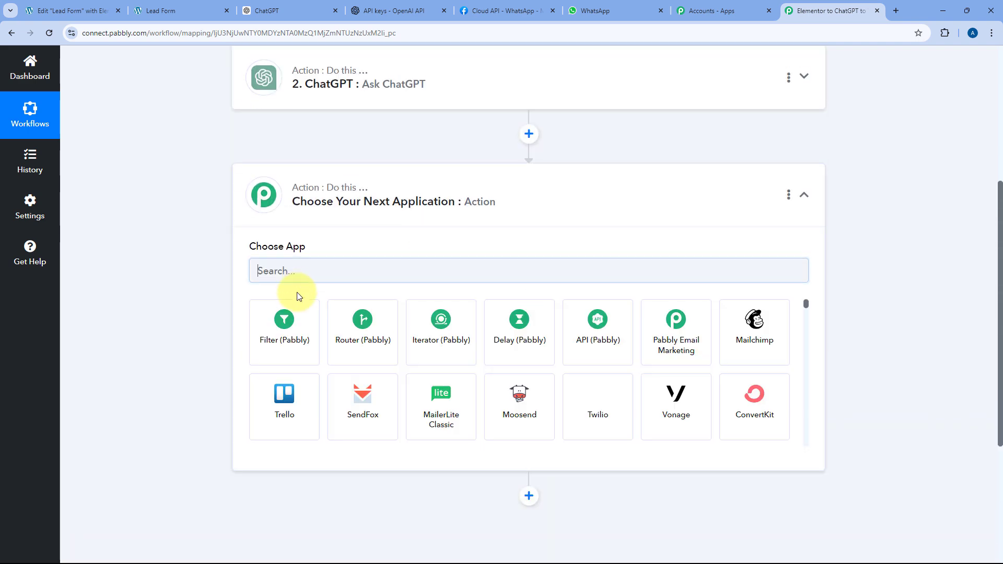
pyautogui.write('WhatsA')
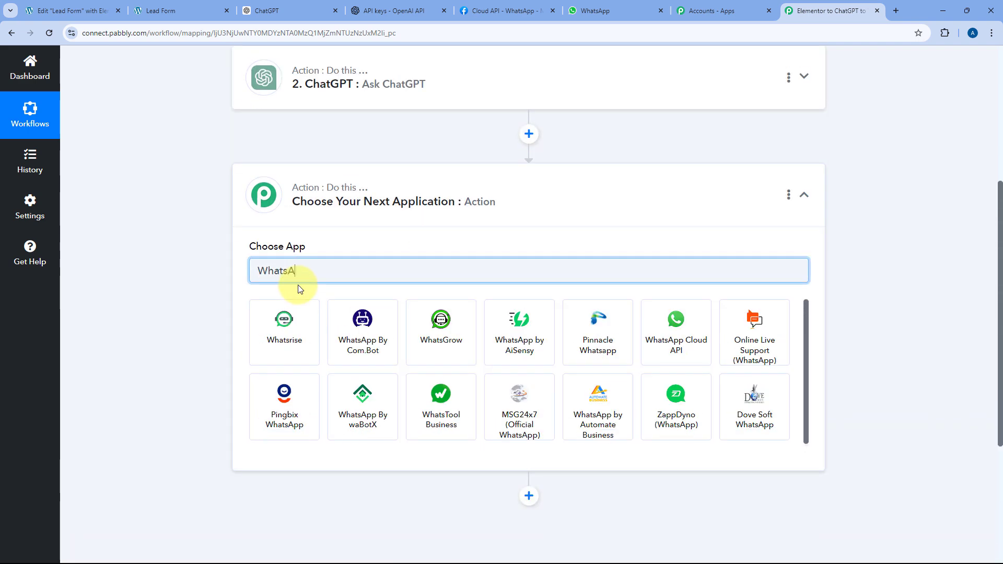
pyautogui.write('pp C')
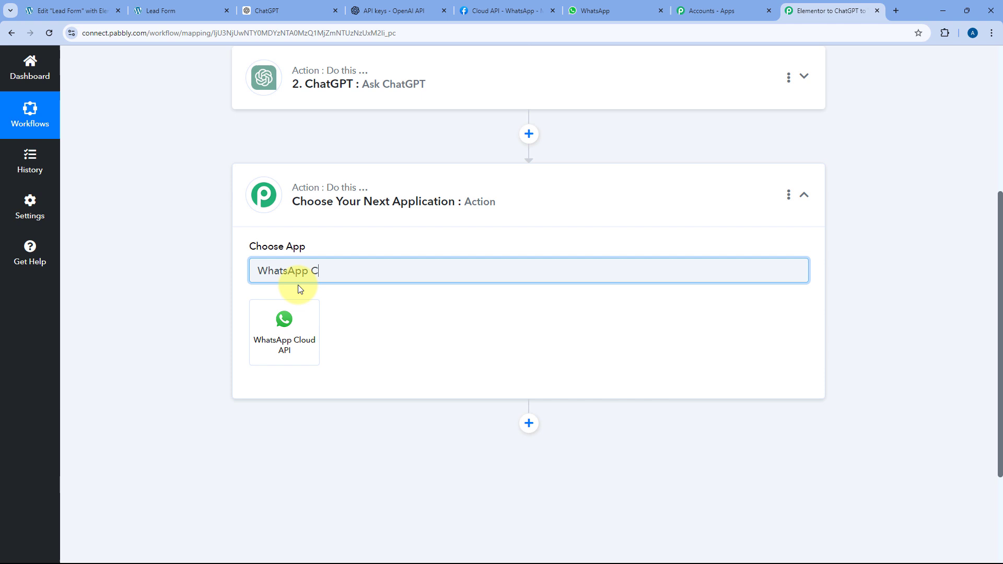
pyautogui.click(286, 318)
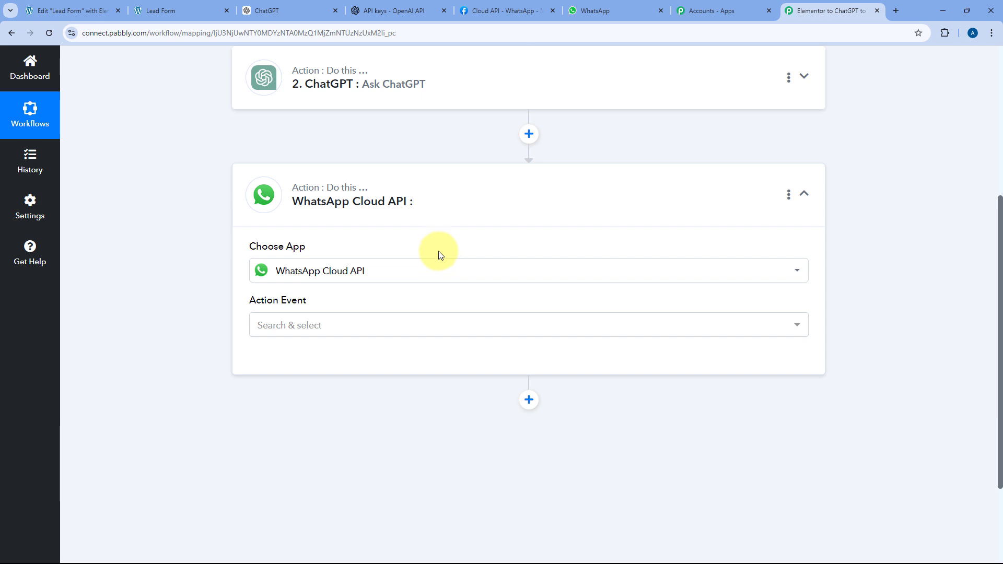
pyautogui.scroll(-2, 438, 254)
pyautogui.click(343, 217)
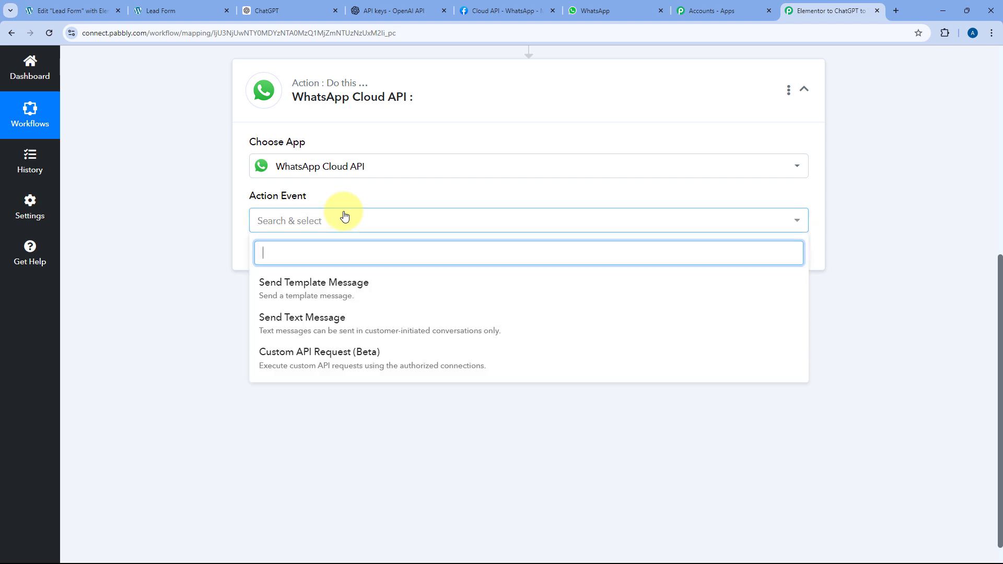
pyautogui.click(292, 292)
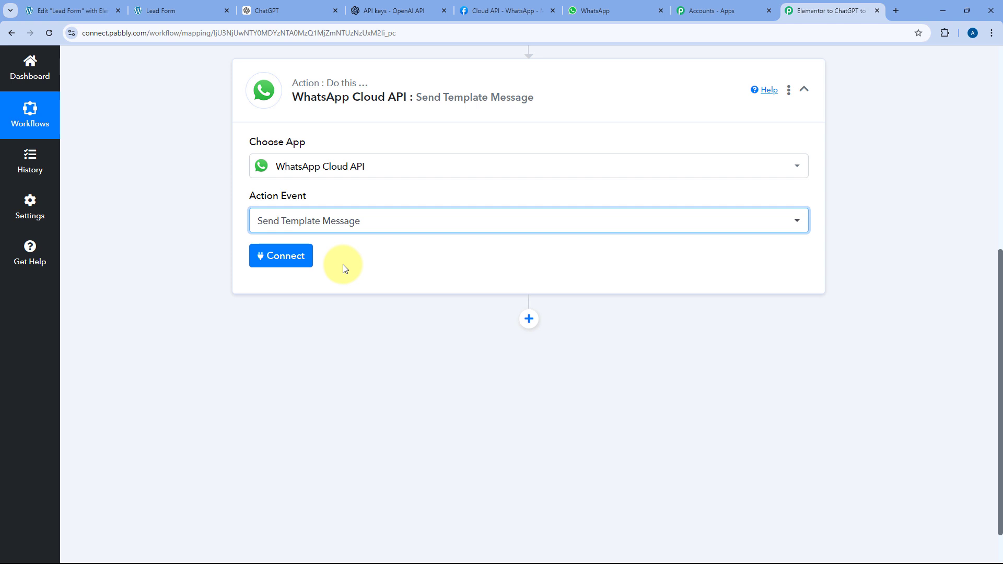
pyautogui.click(282, 258)
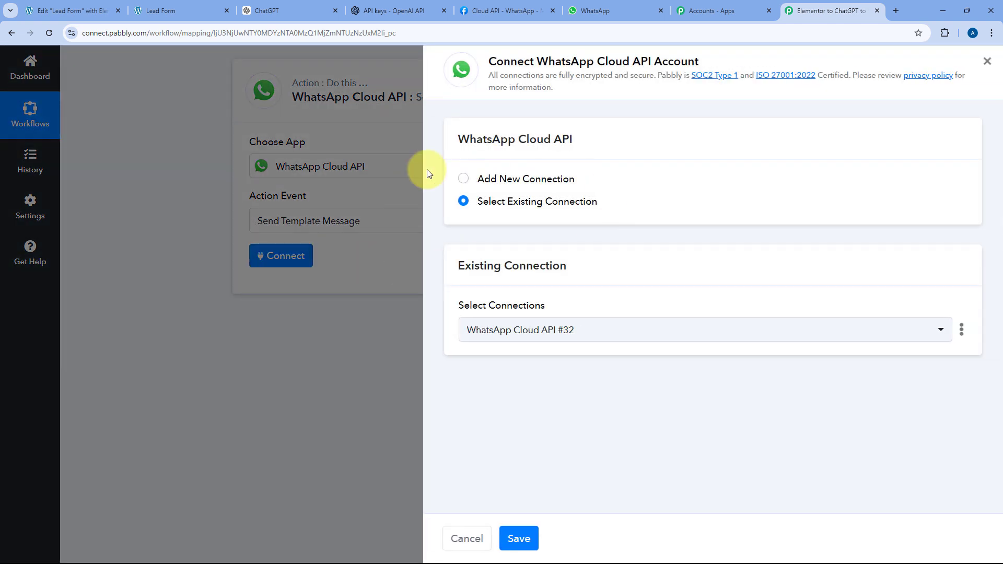
# - Choose Add New Connection, review its credential fields, and bring up Meta's WhatsApp API Setup page
pyautogui.click(572, 179)
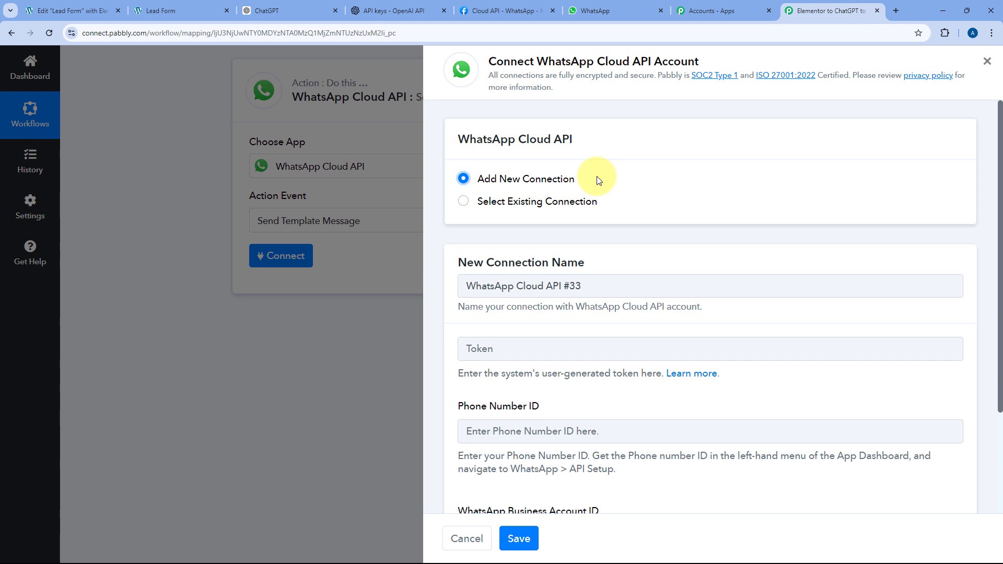
pyautogui.scroll(-2, 595, 183)
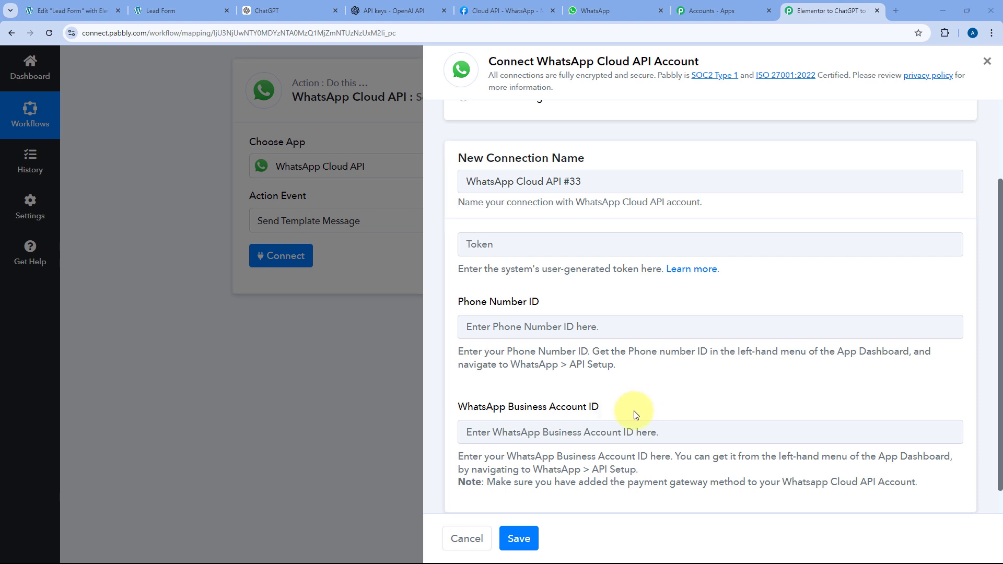
pyautogui.scroll(3, 550, 217)
pyautogui.scroll(-4, 586, 287)
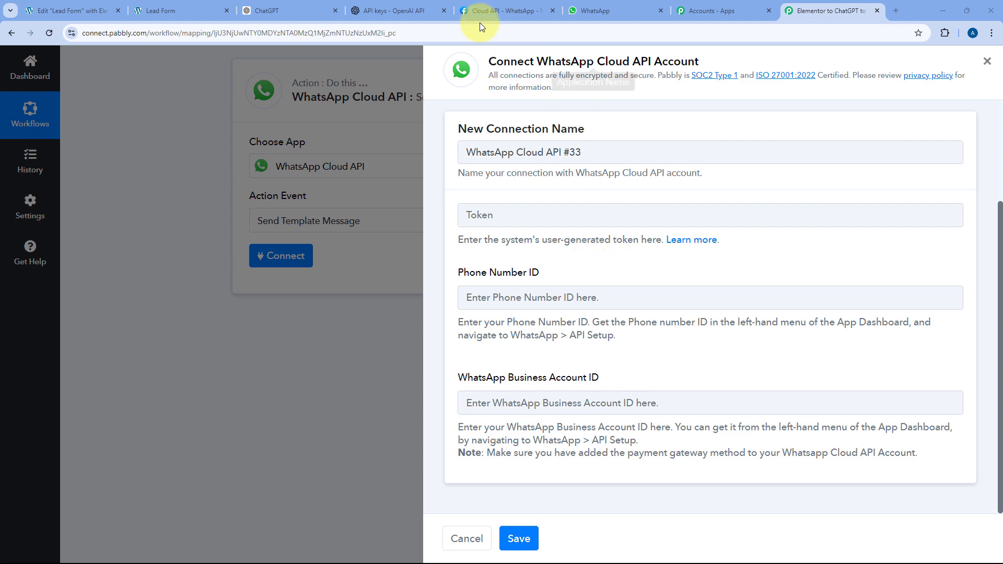
pyautogui.click(504, 10)
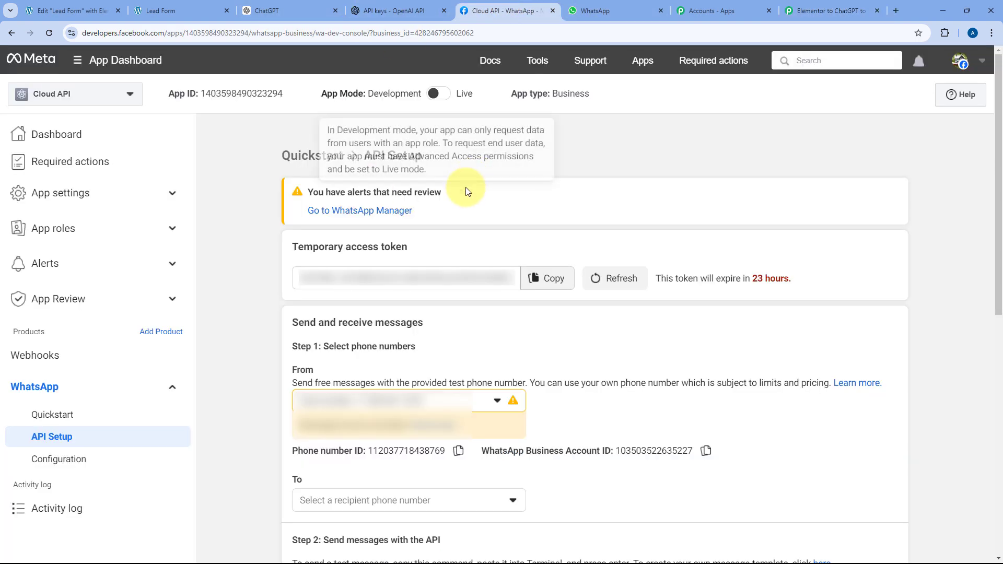
# - Point out the access token, Phone number ID and Business Account ID, then copy the temporary token
pyautogui.scroll(-1, 514, 198)
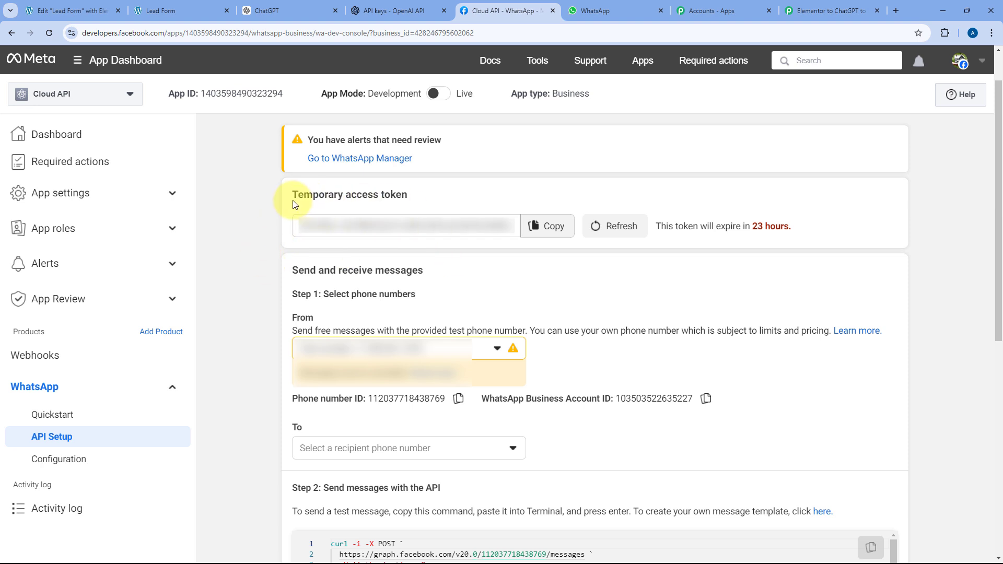
pyautogui.moveTo(292, 199); pyautogui.dragTo(417, 199)
pyautogui.moveTo(295, 398); pyautogui.dragTo(369, 399)
pyautogui.click(487, 398)
pyautogui.moveTo(487, 398); pyautogui.dragTo(615, 398)
pyautogui.click(491, 245)
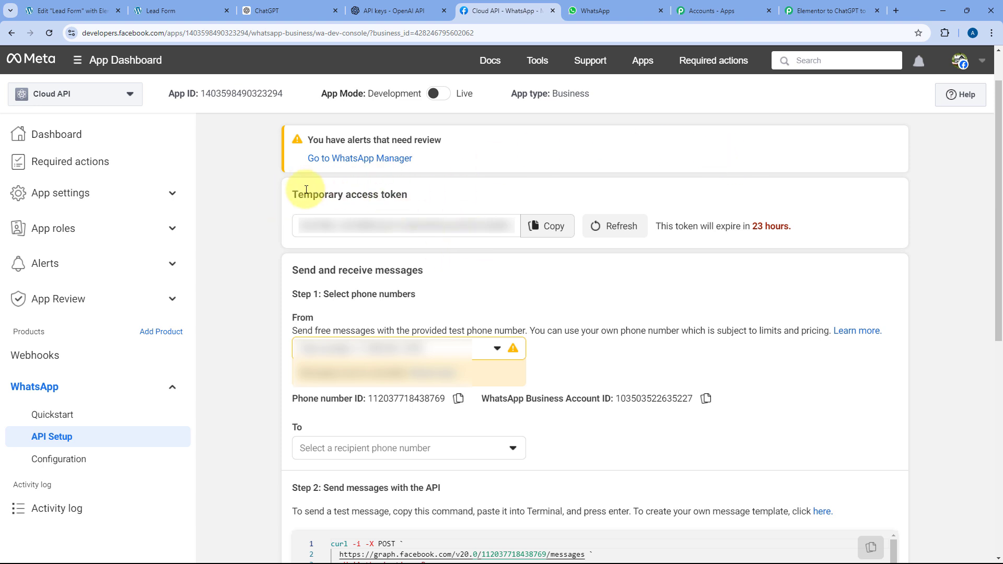
pyautogui.moveTo(306, 190); pyautogui.dragTo(409, 191)
pyautogui.click(413, 196)
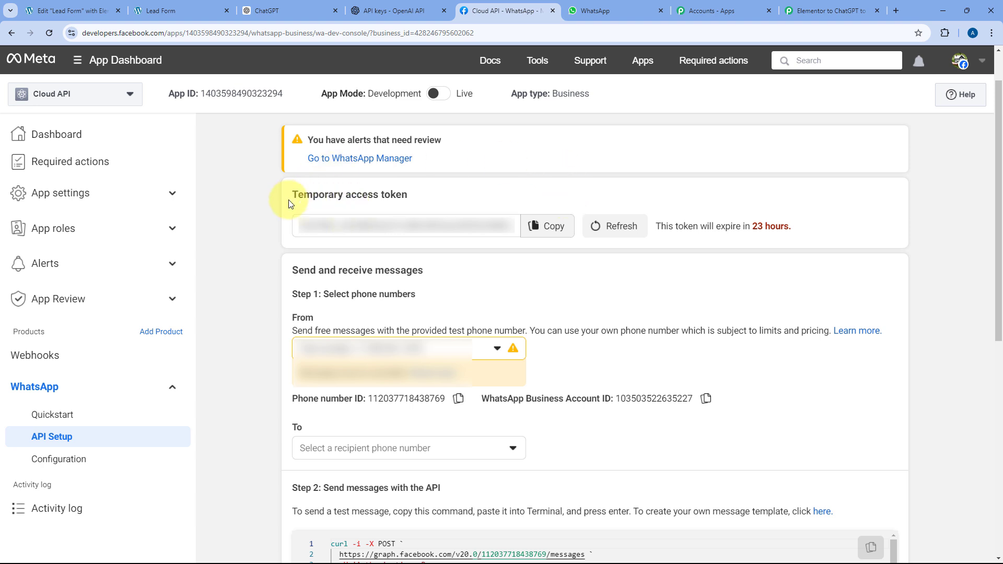
pyautogui.click(551, 226)
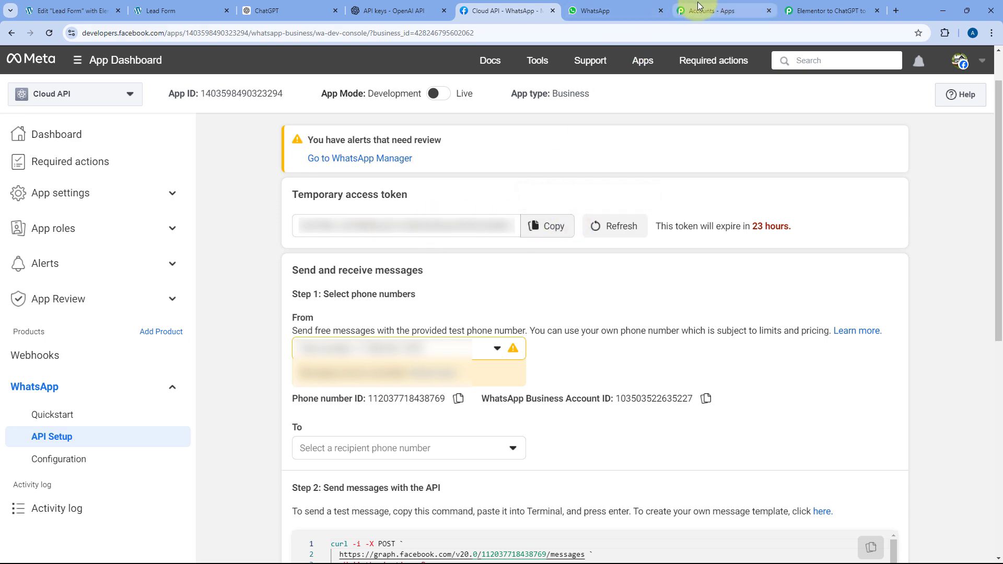
# - Paste the temporary access token and the Phone Number ID from Meta into the connection form
pyautogui.click(830, 10)
pyautogui.rightClick(495, 210)
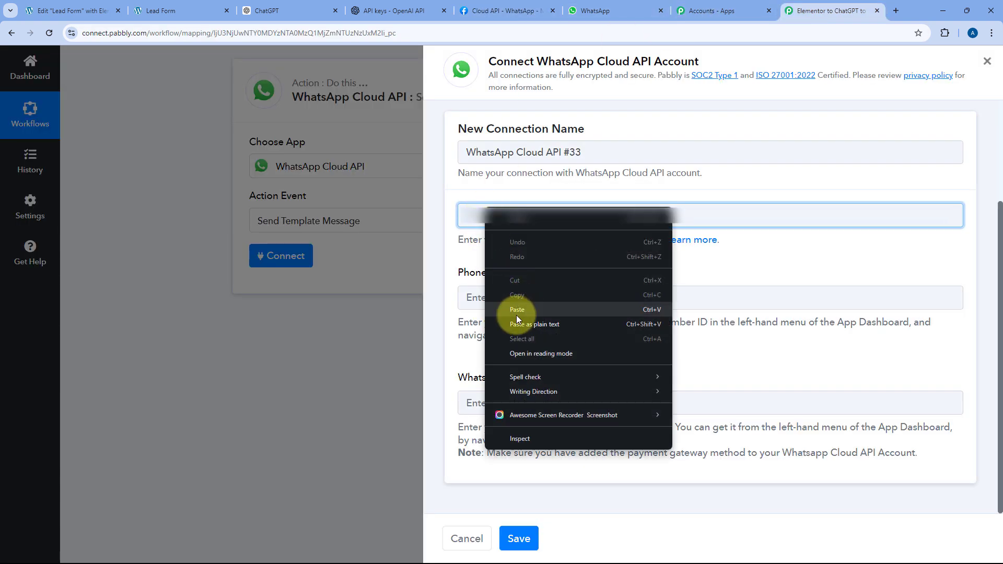
pyautogui.click(510, 310)
pyautogui.click(536, 9)
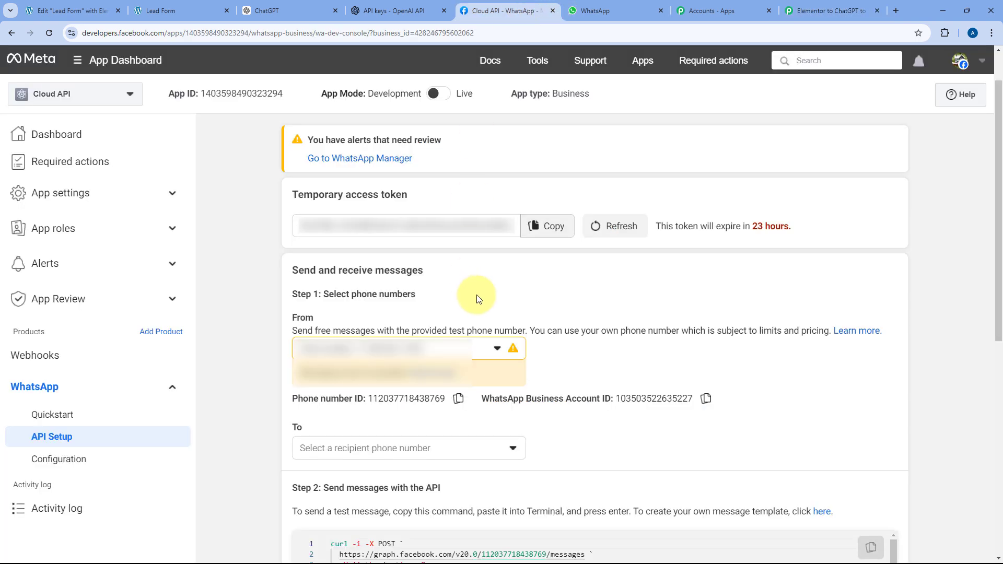
pyautogui.click(466, 401)
pyautogui.click(831, 11)
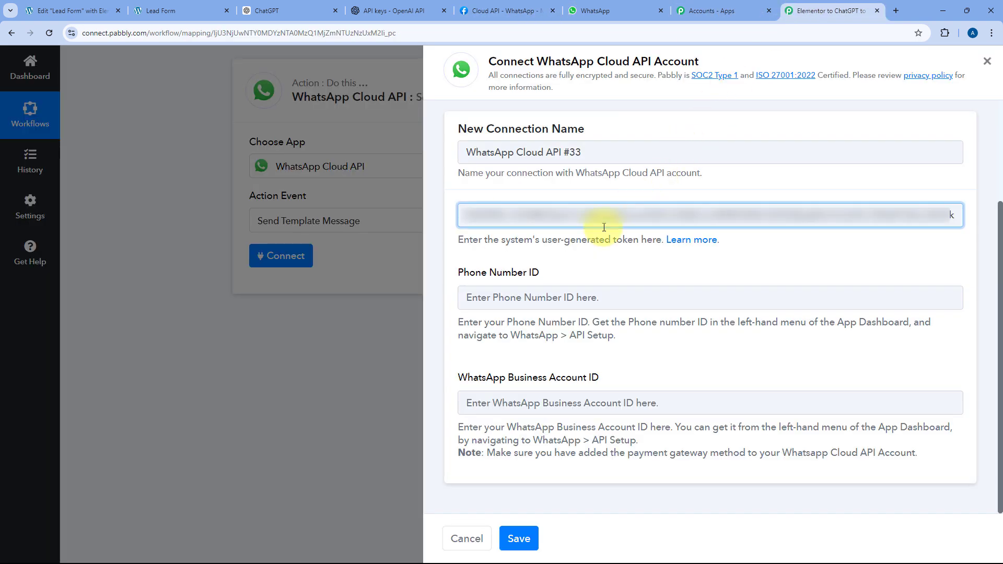
pyautogui.click(525, 291)
pyautogui.rightClick(525, 291)
pyautogui.click(559, 392)
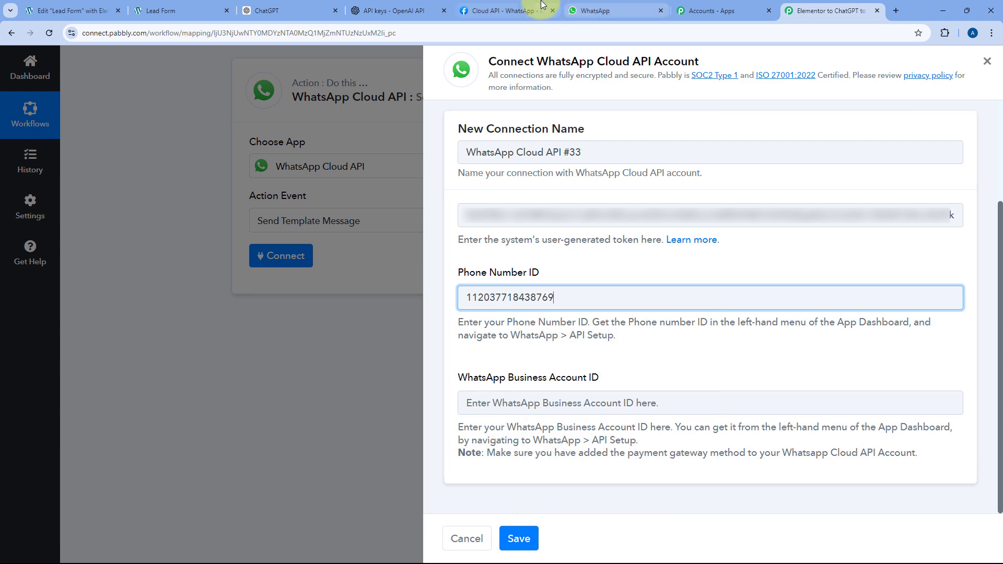
# - Paste in the WhatsApp Business Account ID and save, loading the wordpress_posts template with language en
pyautogui.click(504, 10)
pyautogui.click(706, 399)
pyautogui.click(831, 11)
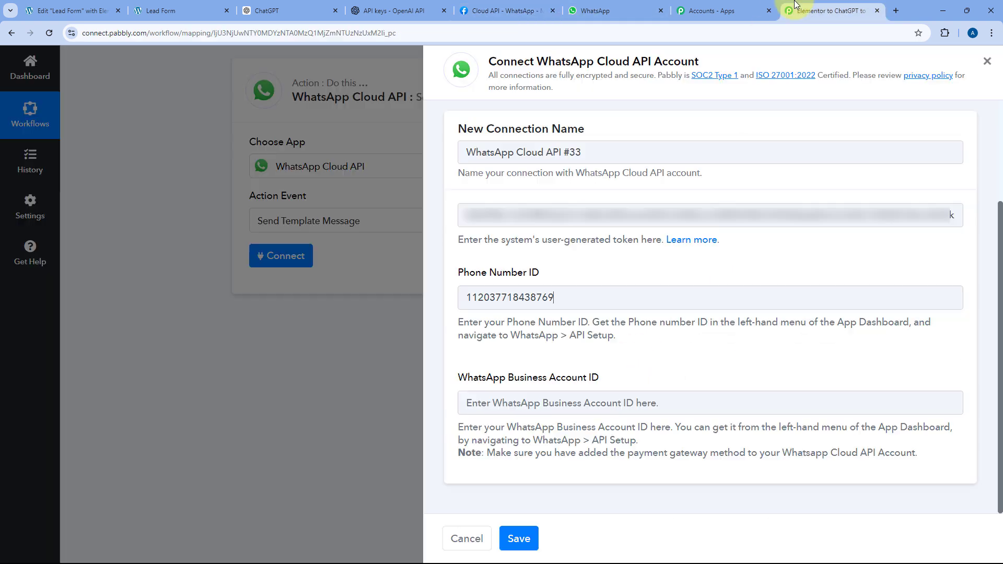
pyautogui.rightClick(521, 412)
pyautogui.click(546, 262)
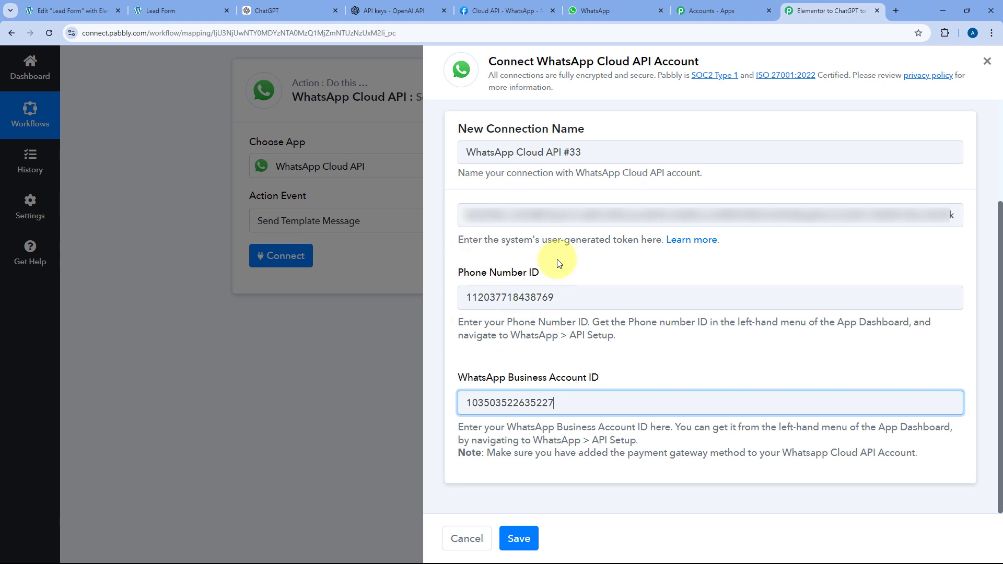
pyautogui.click(520, 538)
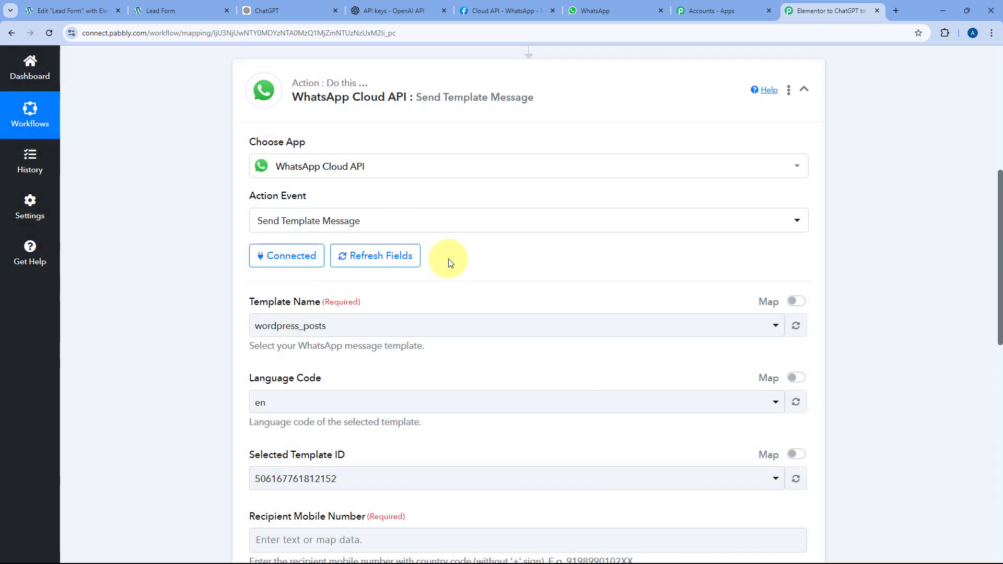
pyautogui.scroll(-3, 211, 268)
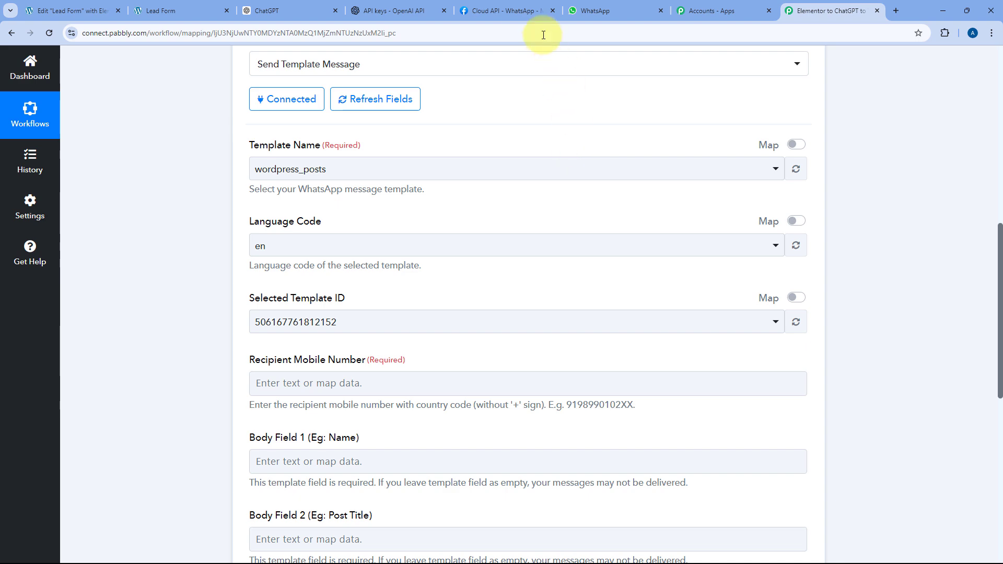
# - From Meta's API Setup page, follow the Step 2 'here' link to WhatsApp Manager's message templates
pyautogui.click(506, 10)
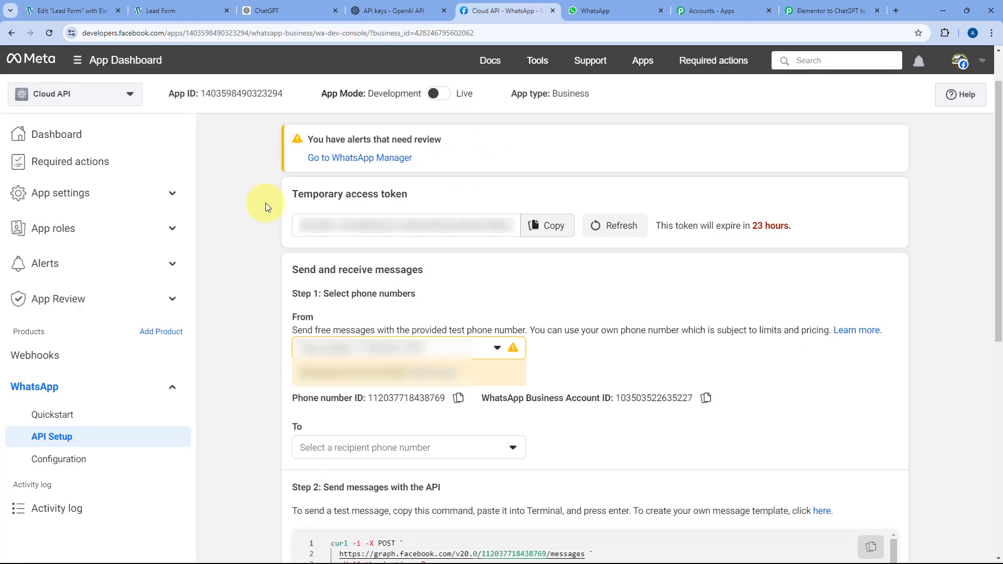
pyautogui.scroll(-5, 266, 203)
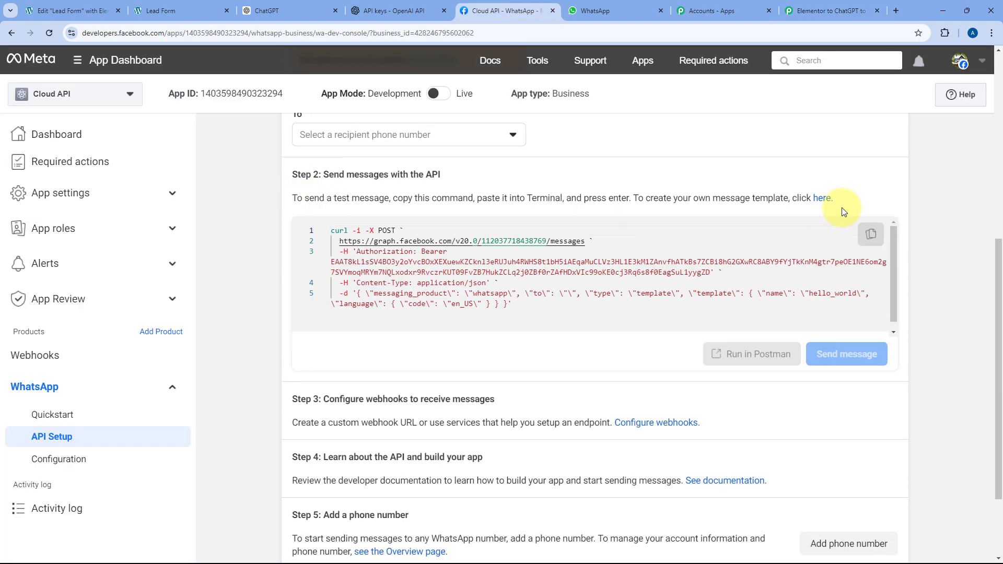
pyautogui.click(823, 199)
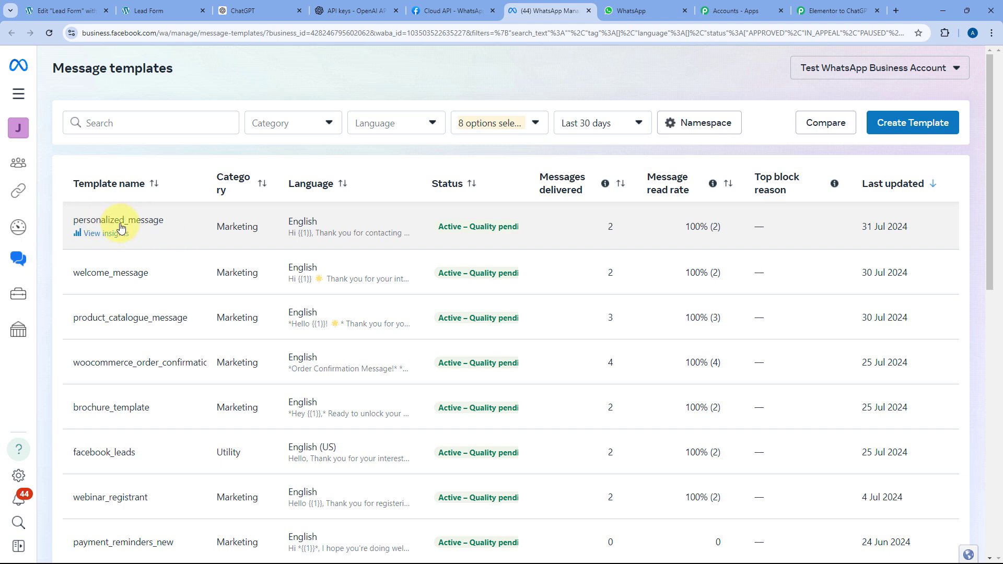
# - Open the personalized_message template, check its preview in Template insights, and go to Edit template
pyautogui.click(351, 234)
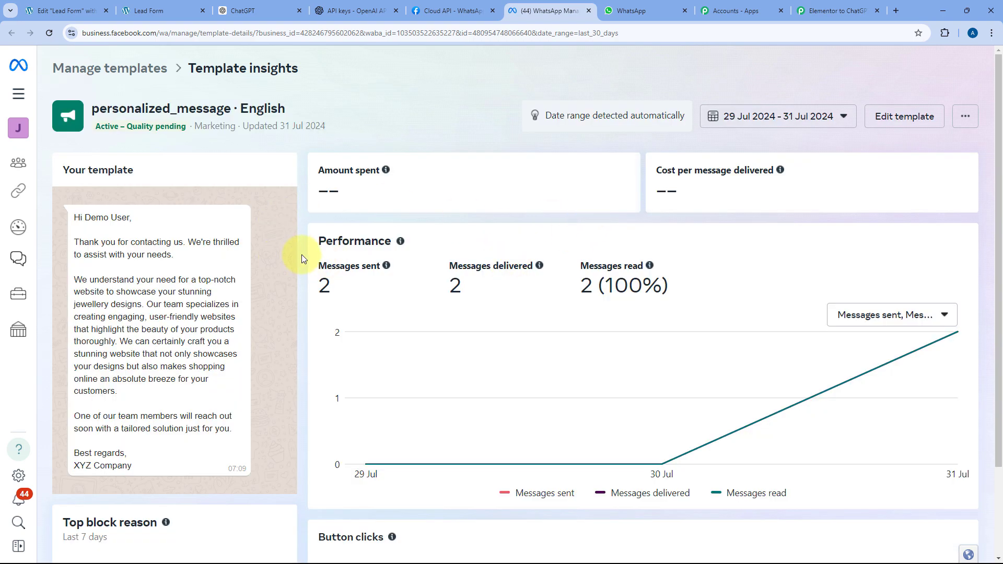
pyautogui.scroll(-1, 271, 256)
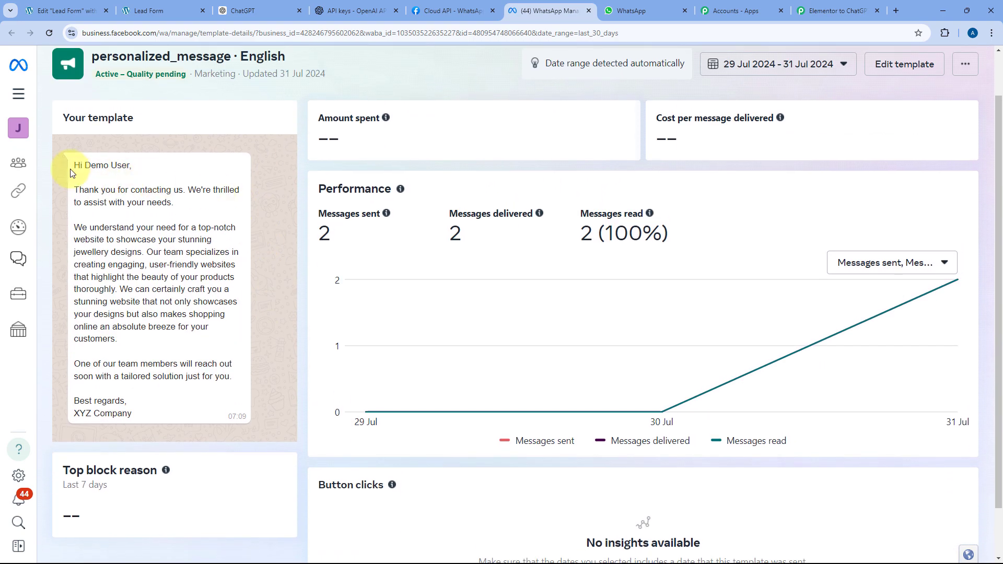
pyautogui.moveTo(85, 165); pyautogui.dragTo(130, 166)
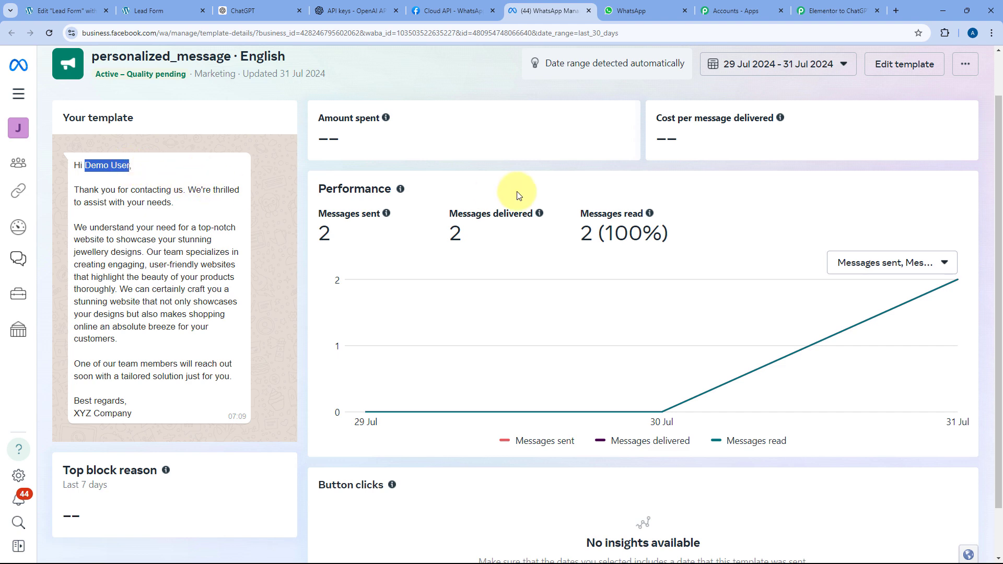
pyautogui.scroll(1, 515, 194)
pyautogui.click(917, 122)
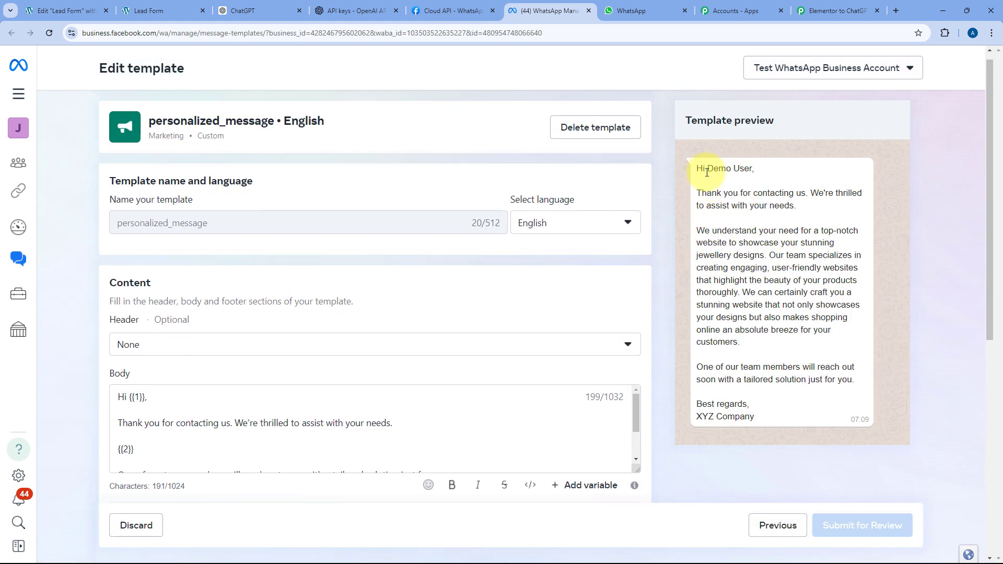
# - Stretch the Body box taller and highlight the {{2}} variable that carries the jewellery-website pitch
pyautogui.moveTo(707, 172); pyautogui.dragTo(755, 171)
pyautogui.scroll(-3, 753, 172)
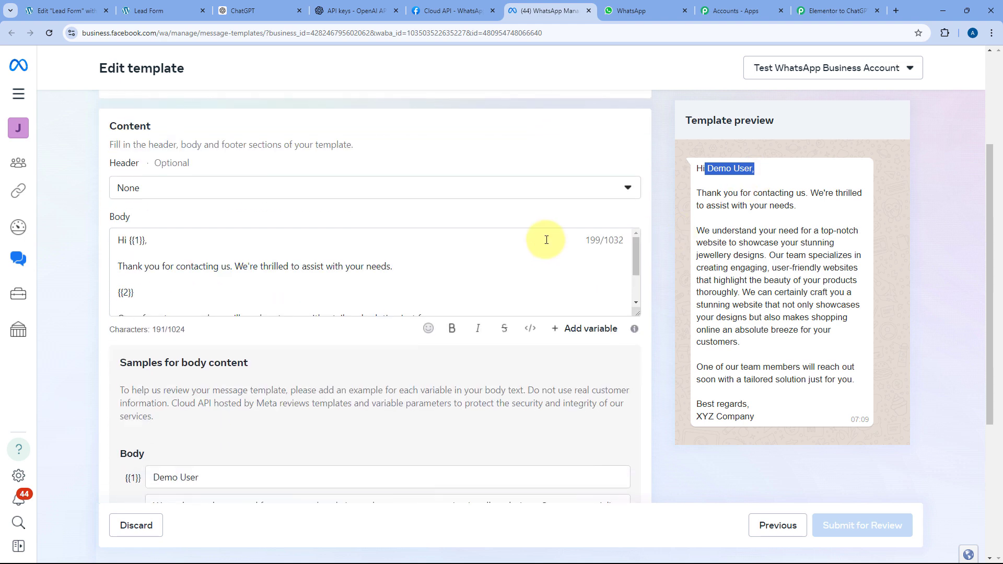
pyautogui.scroll(-3, 209, 277)
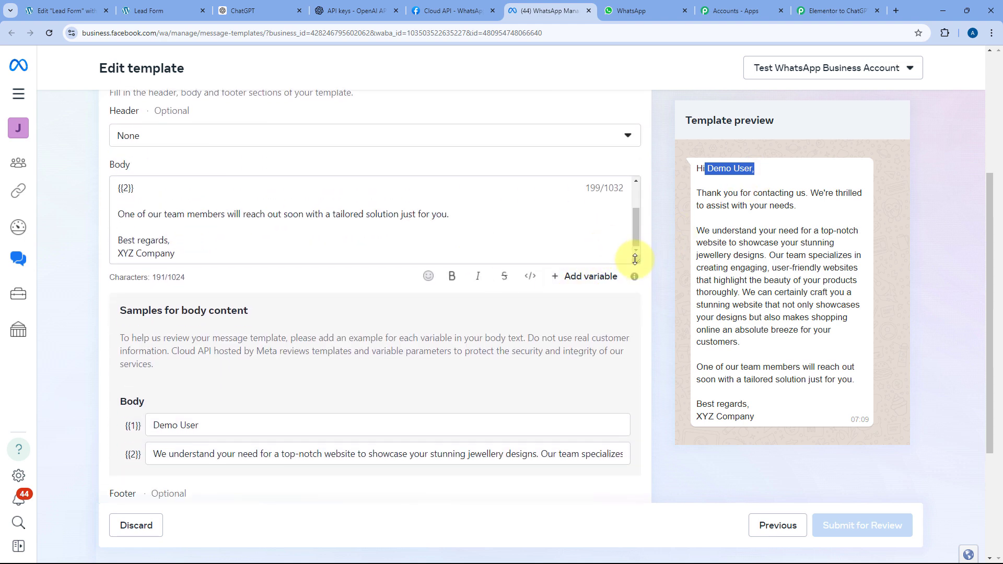
pyautogui.moveTo(635, 259); pyautogui.dragTo(636, 415)
pyautogui.click(130, 241)
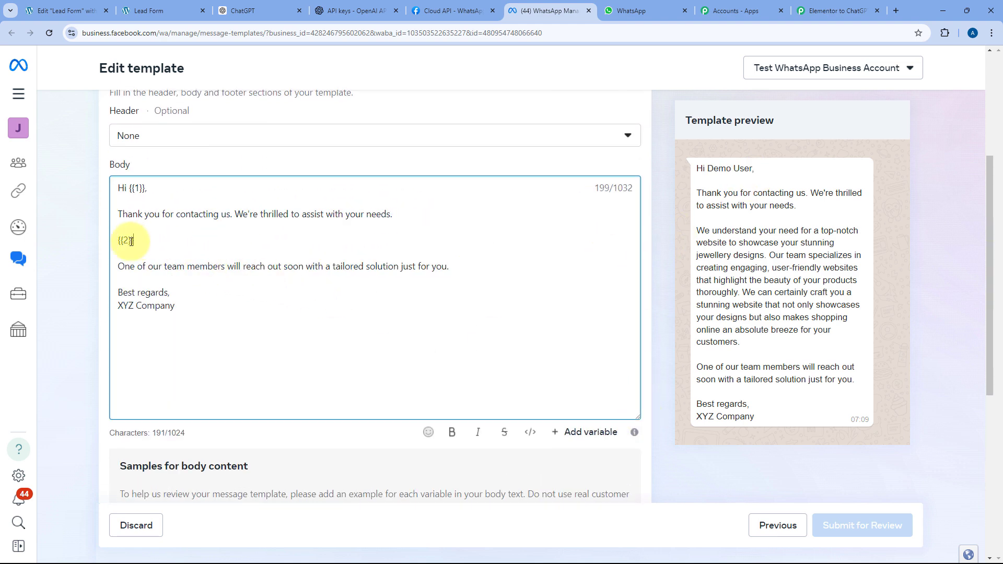
pyautogui.moveTo(131, 240); pyautogui.dragTo(120, 238)
pyautogui.click(131, 237)
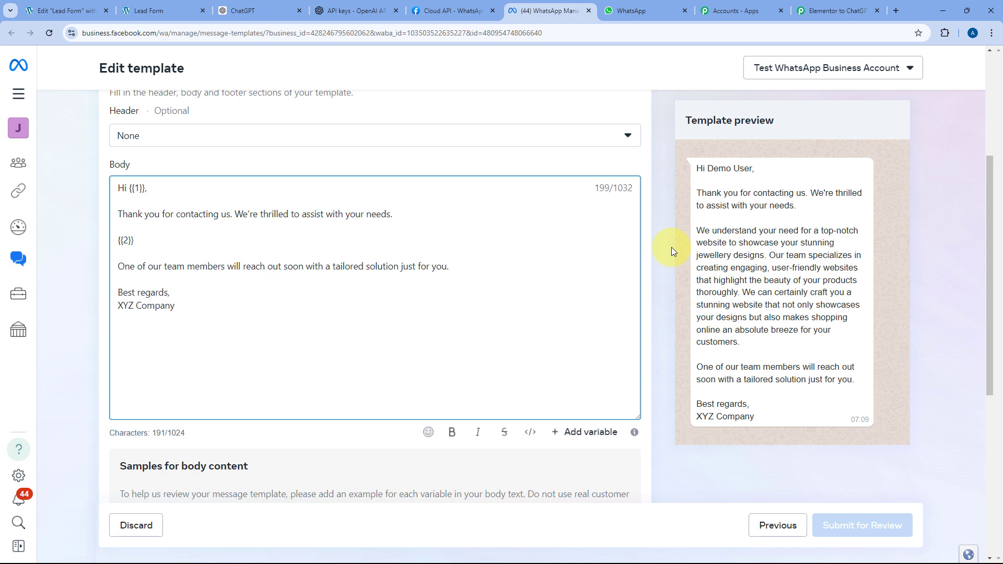
pyautogui.moveTo(134, 241); pyautogui.dragTo(119, 240)
pyautogui.click(138, 242)
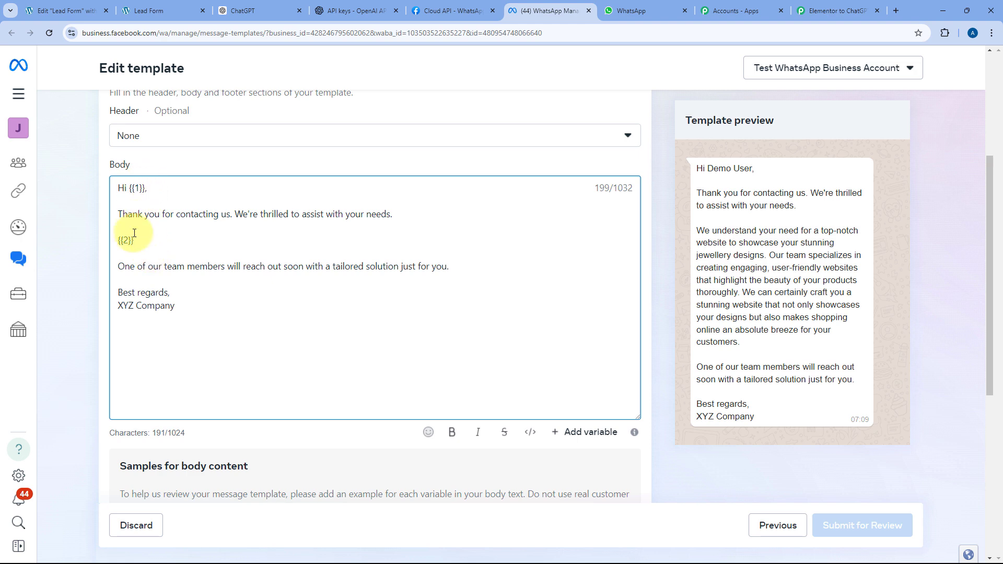
# - Highlight the {{2}} placeholder in the template body, then deselect it
pyautogui.moveTo(118, 241); pyautogui.dragTo(145, 241)
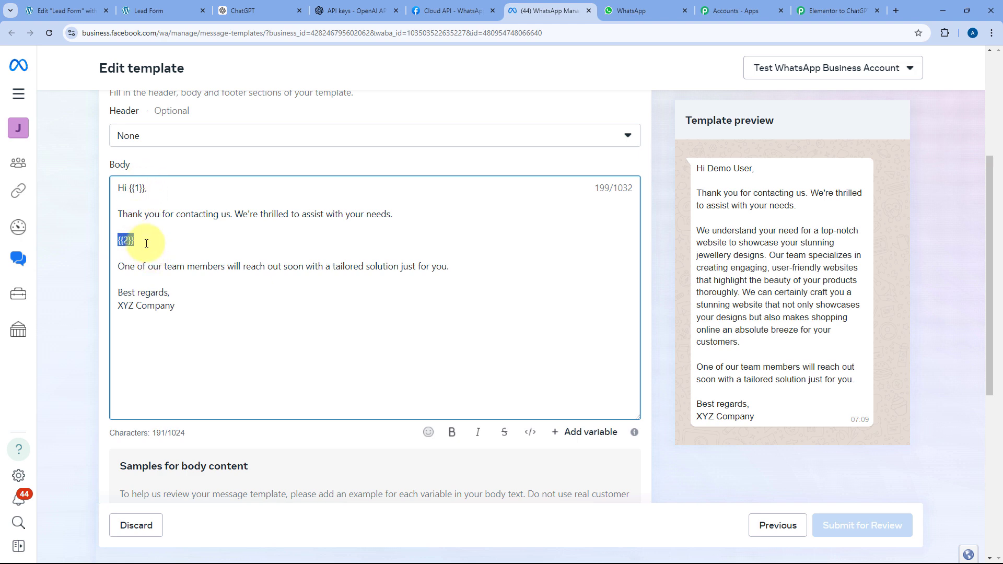
pyautogui.click(173, 247)
pyautogui.click(836, 10)
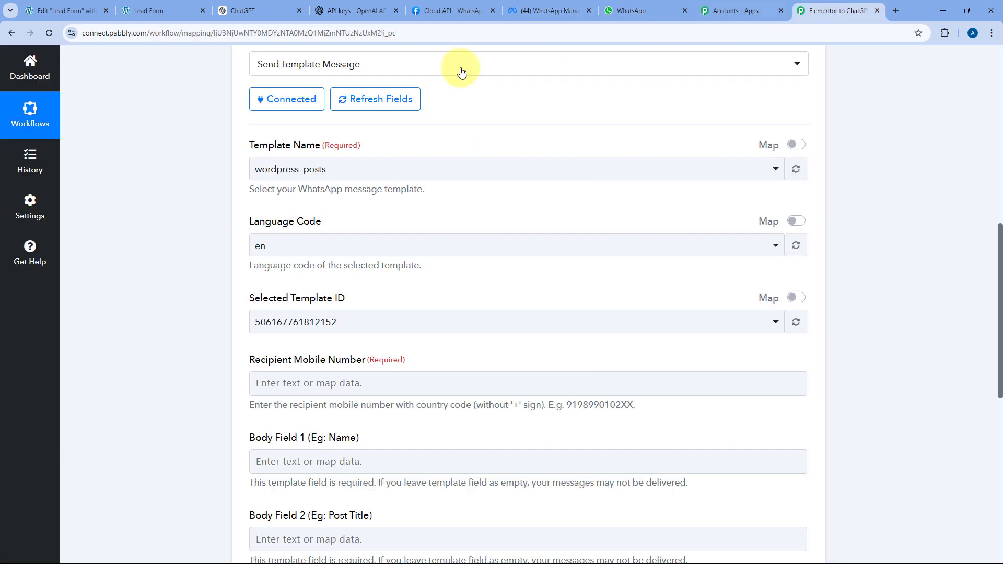
pyautogui.scroll(7, 175, 199)
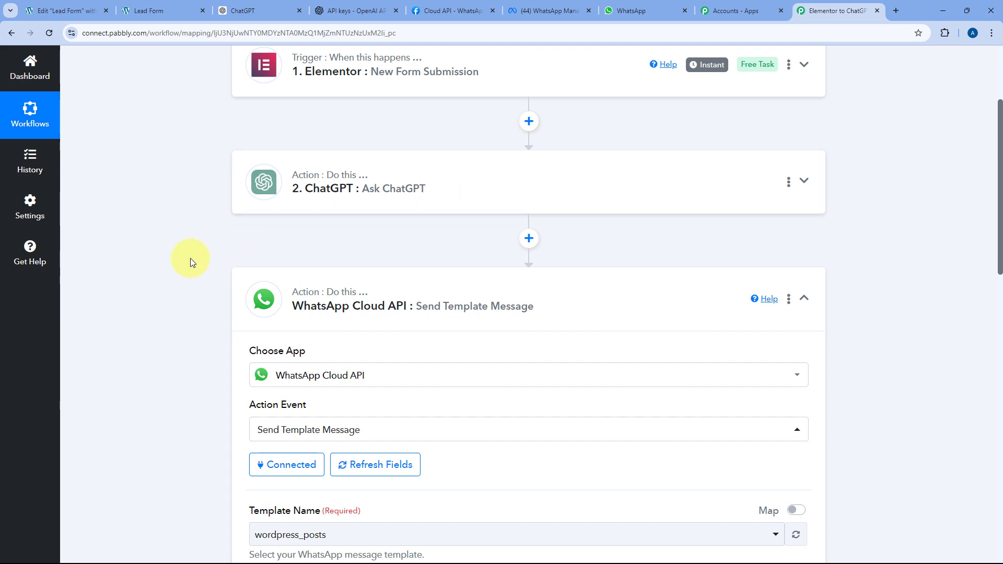
pyautogui.scroll(-8, 190, 257)
pyautogui.scroll(-2, 343, 235)
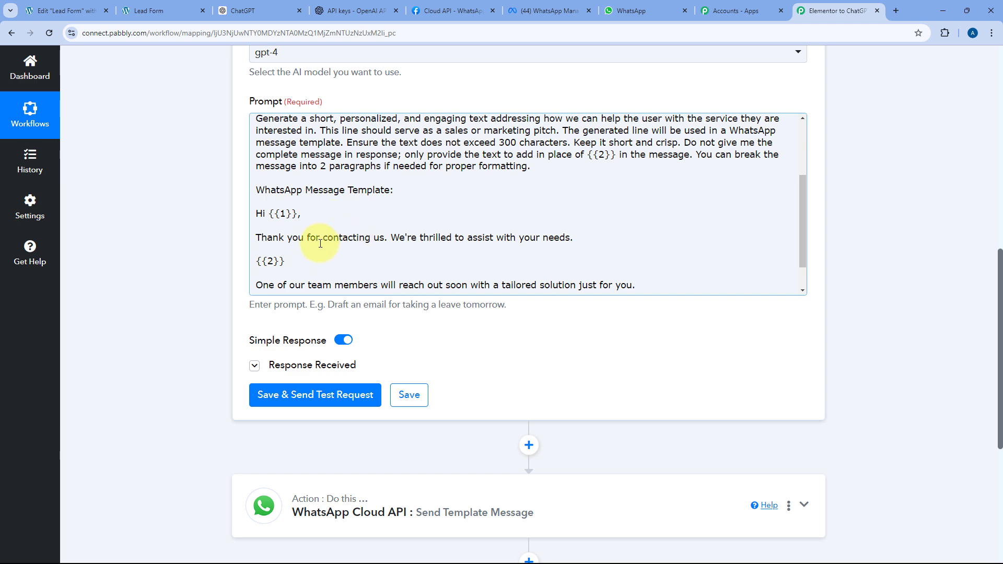
pyautogui.scroll(-1, 334, 250)
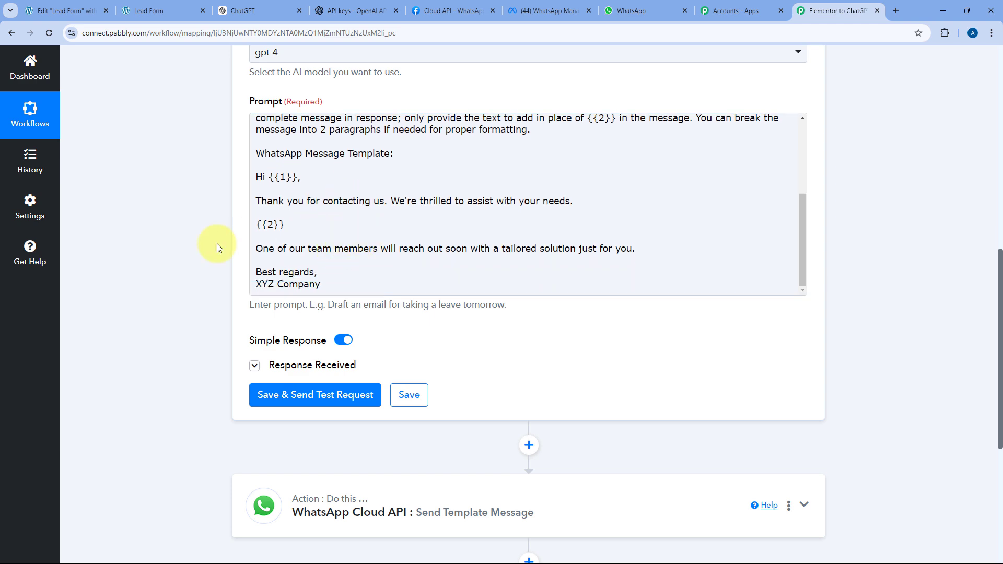
pyautogui.scroll(1, 218, 248)
pyautogui.scroll(4, 217, 252)
pyautogui.click(441, 138)
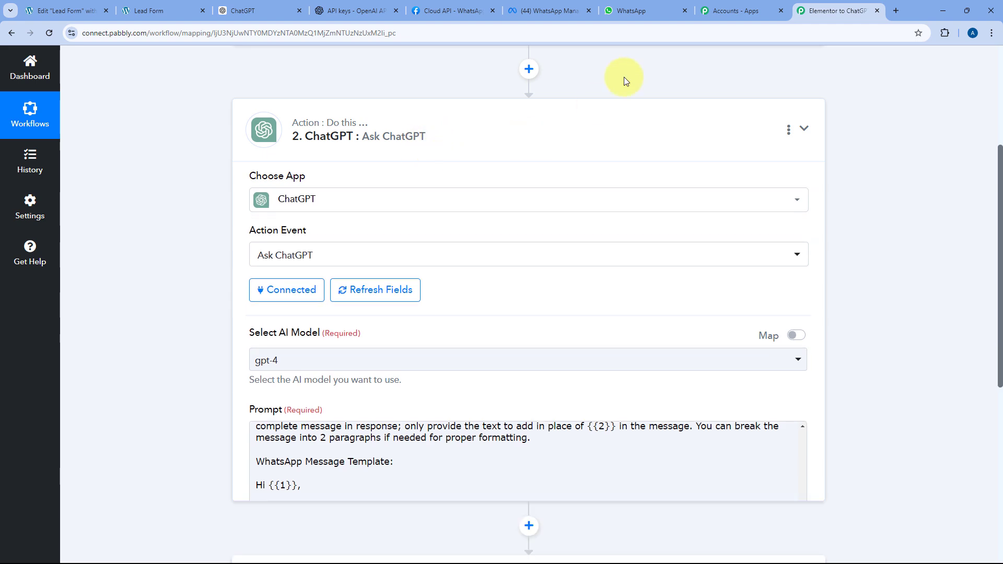
pyautogui.click(324, 255)
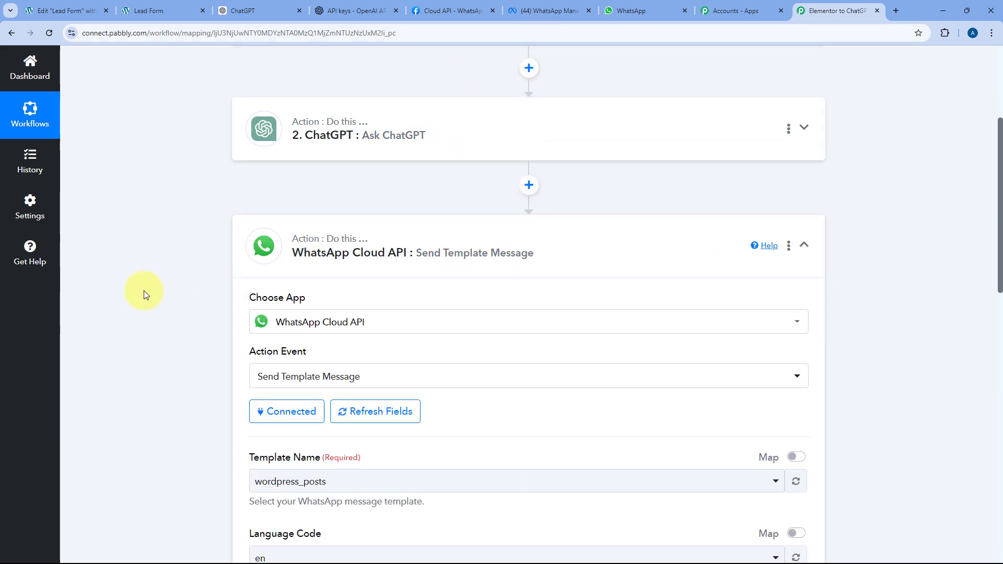
pyautogui.scroll(-6, 143, 290)
pyautogui.click(528, 10)
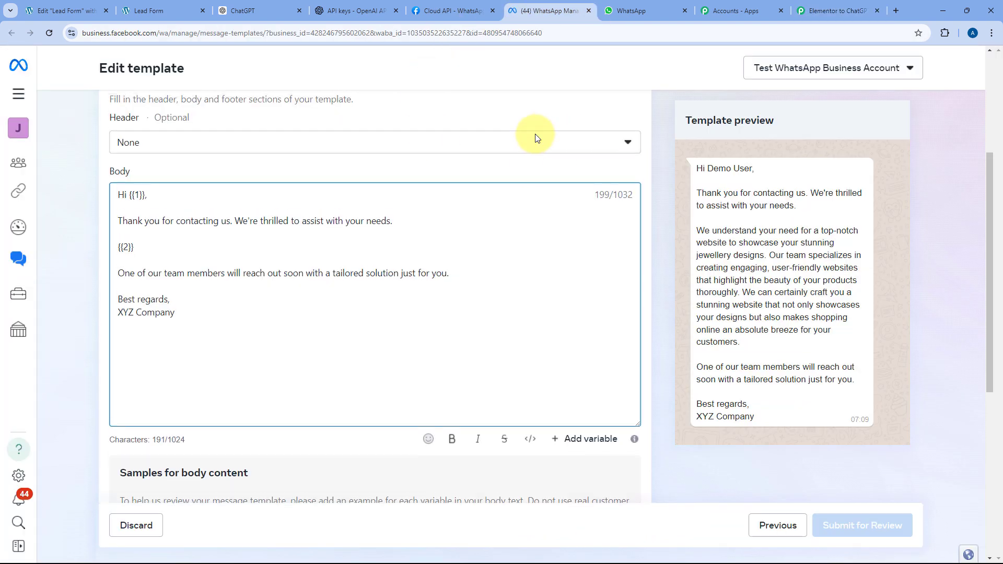
pyautogui.scroll(4, 541, 151)
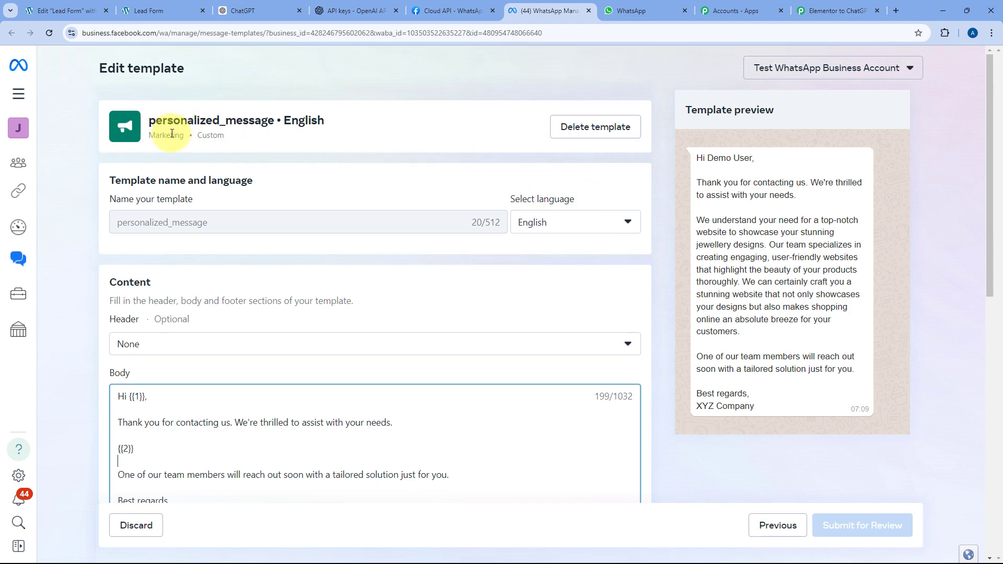
pyautogui.click(835, 11)
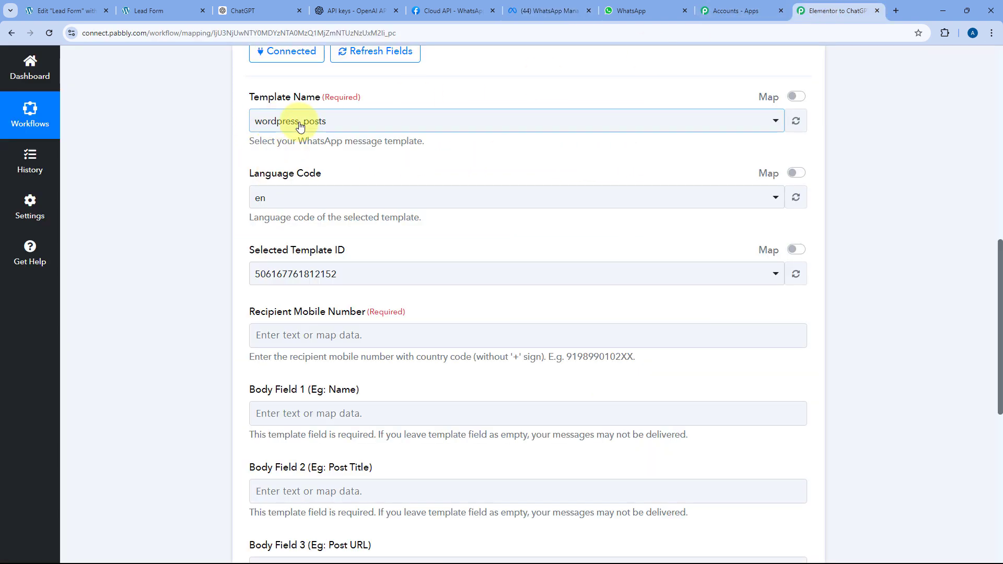
pyautogui.scroll(1, 499, 120)
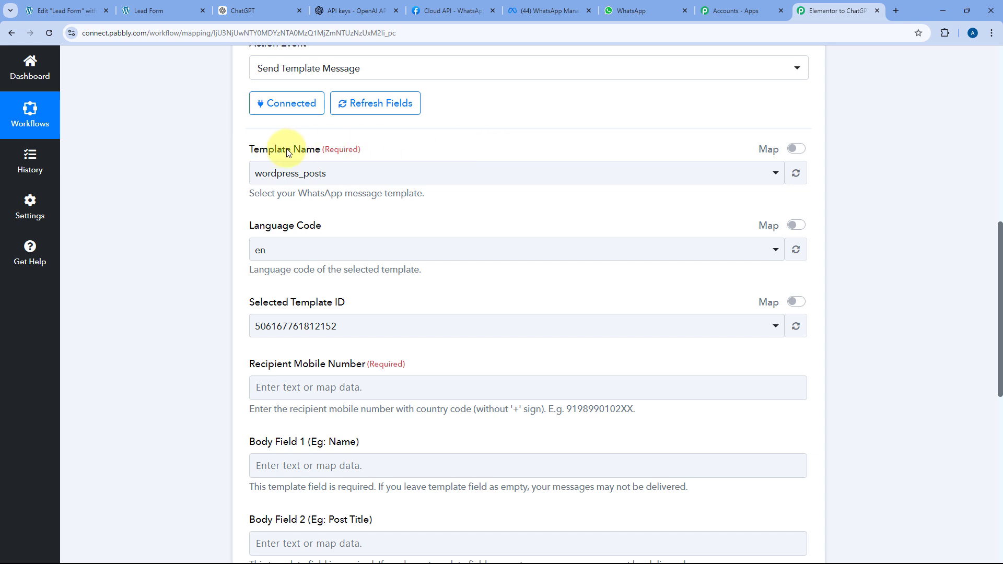
pyautogui.click(419, 170)
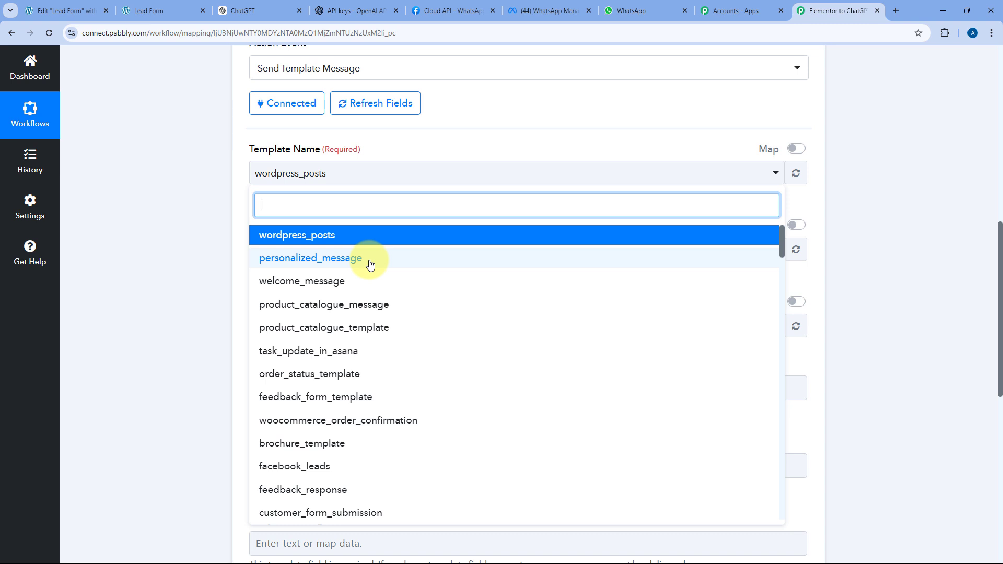
pyautogui.click(298, 259)
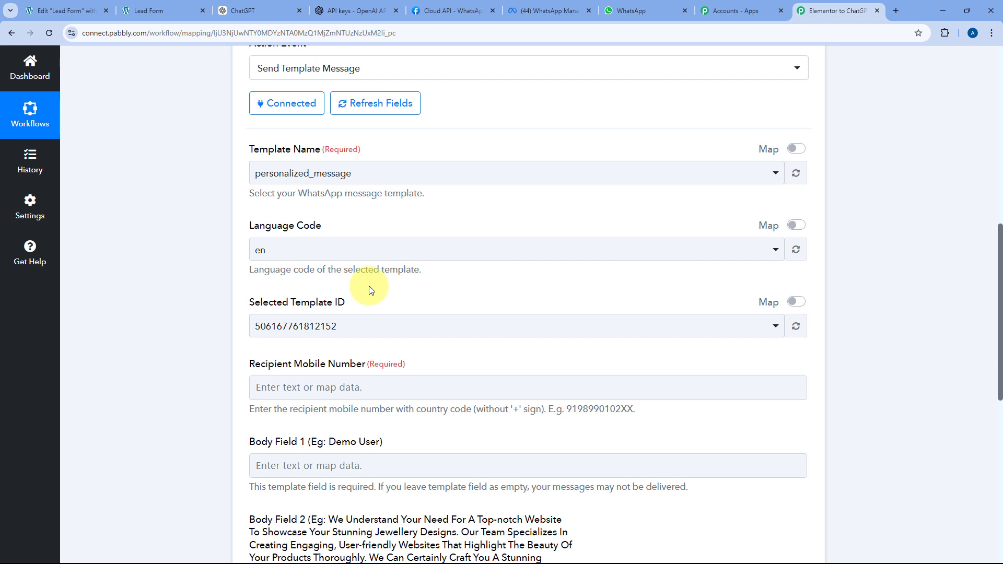
pyautogui.scroll(-2, 314, 272)
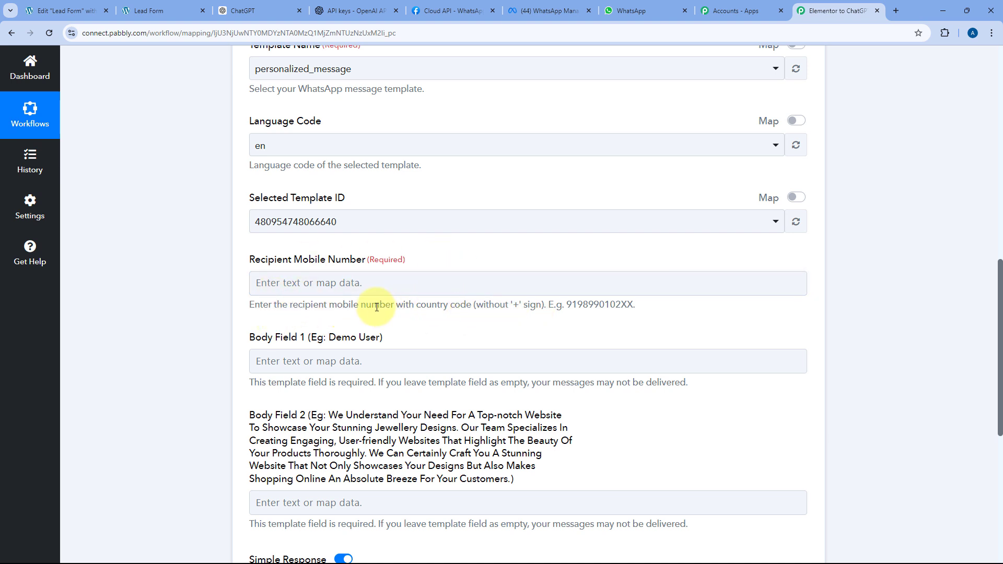
pyautogui.moveTo(414, 305); pyautogui.dragTo(543, 305)
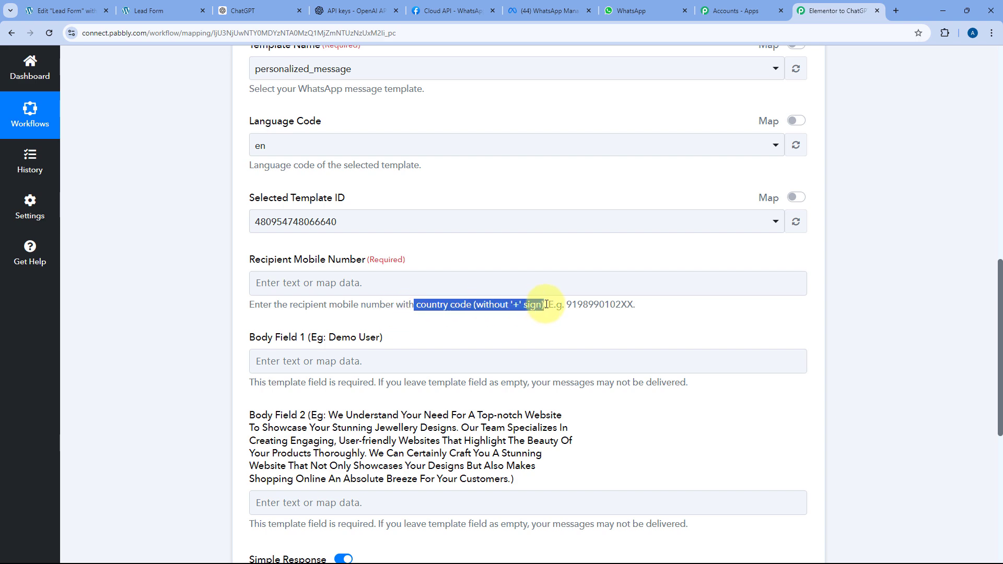
pyautogui.click(545, 305)
pyautogui.scroll(10, 380, 225)
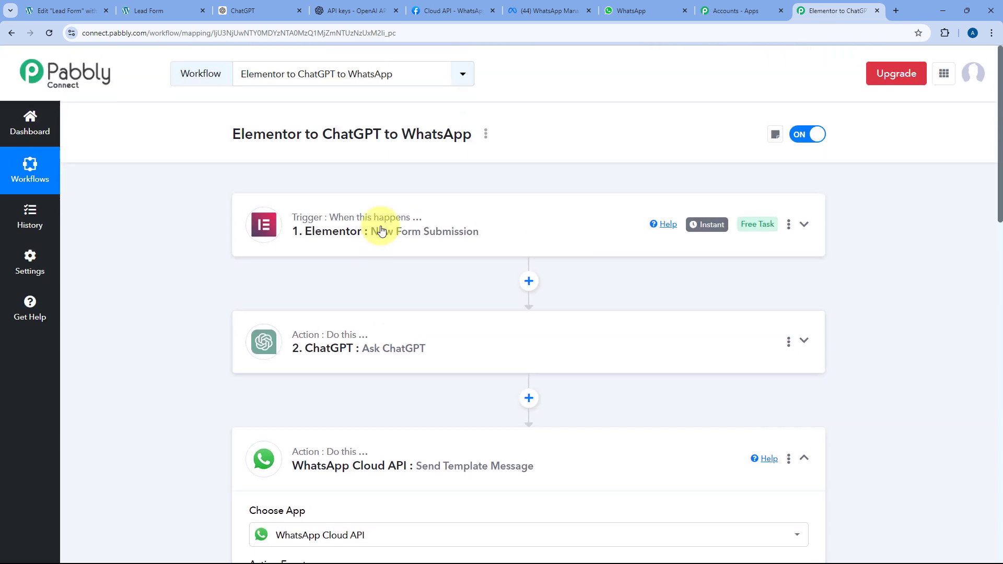
pyautogui.click(381, 230)
pyautogui.scroll(-10, 180, 220)
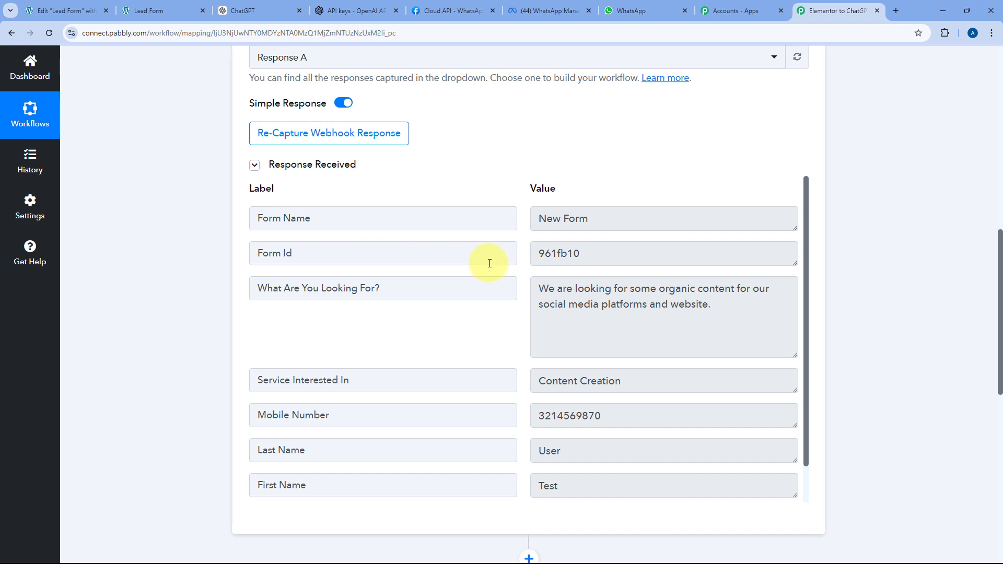
pyautogui.scroll(-1, 489, 263)
pyautogui.moveTo(631, 376); pyautogui.dragTo(536, 370)
pyautogui.click(519, 366)
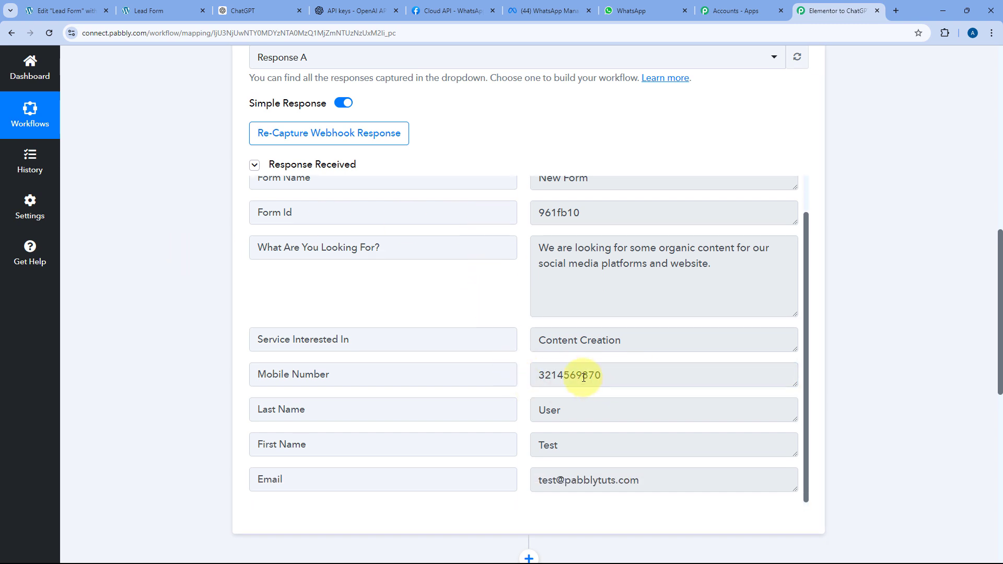
pyautogui.moveTo(601, 375); pyautogui.dragTo(526, 365)
pyautogui.click(526, 365)
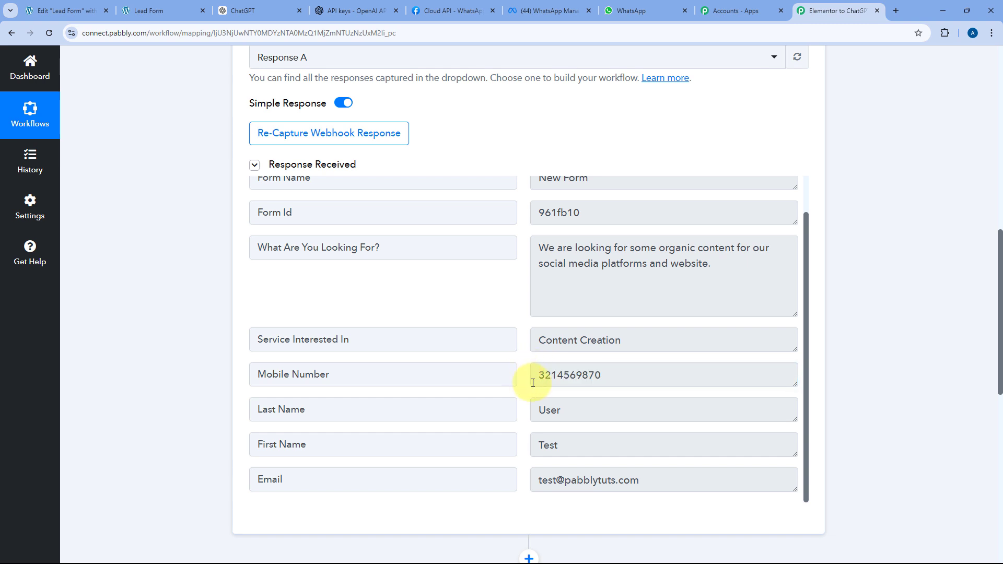
pyautogui.moveTo(609, 375); pyautogui.dragTo(517, 374)
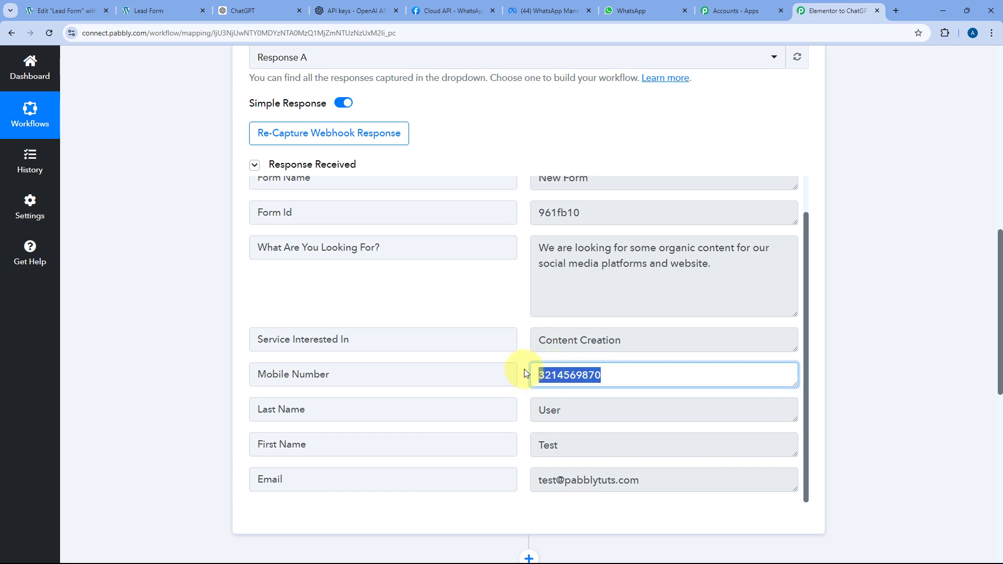
pyautogui.click(517, 369)
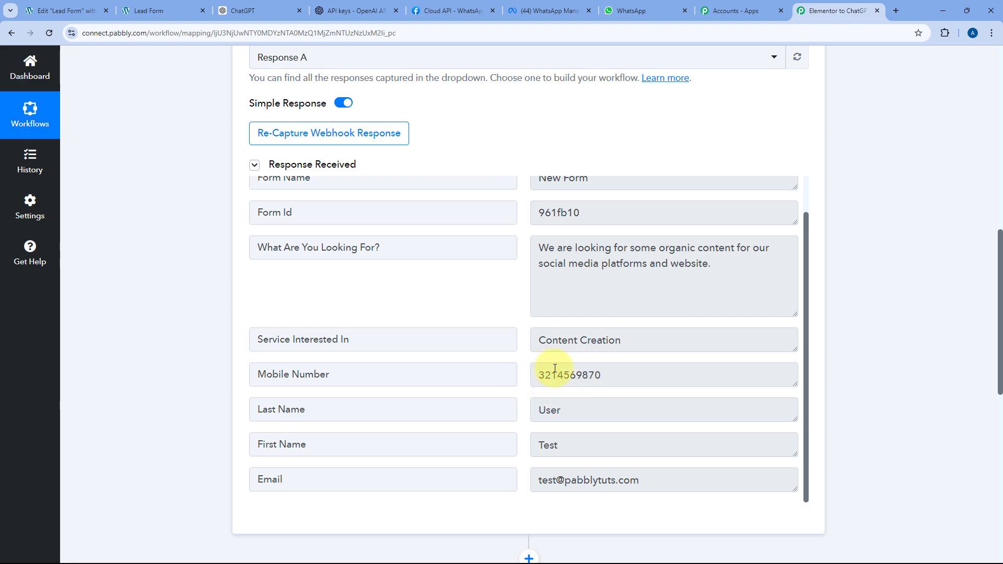
pyautogui.scroll(-10, 191, 338)
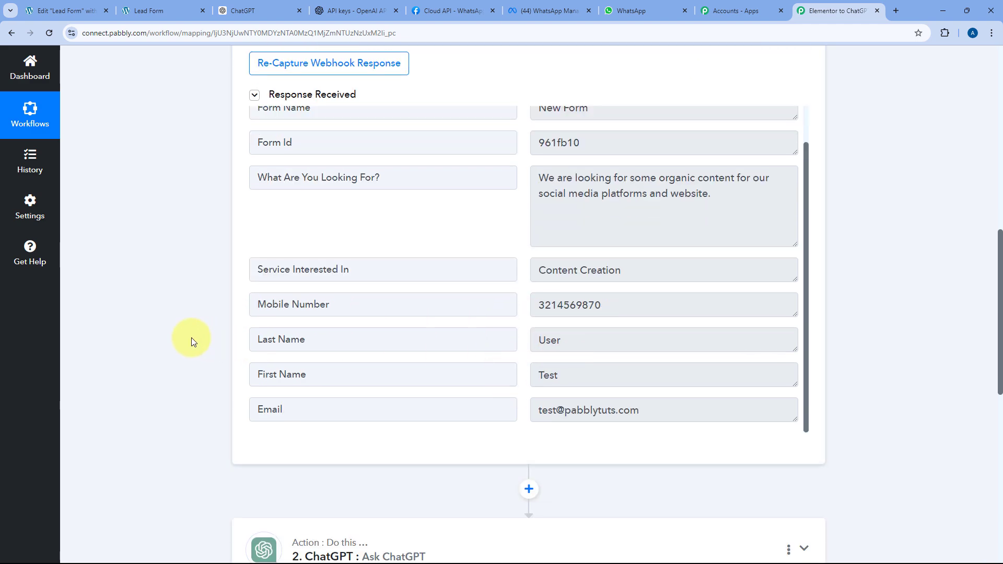
pyautogui.click(369, 279)
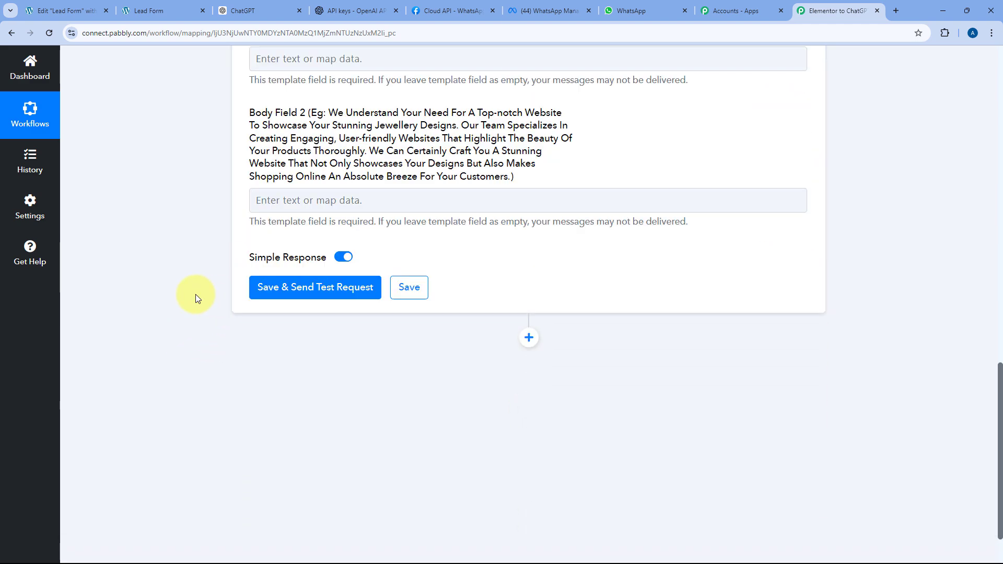
pyautogui.scroll(10, 196, 293)
pyautogui.scroll(-7, 196, 293)
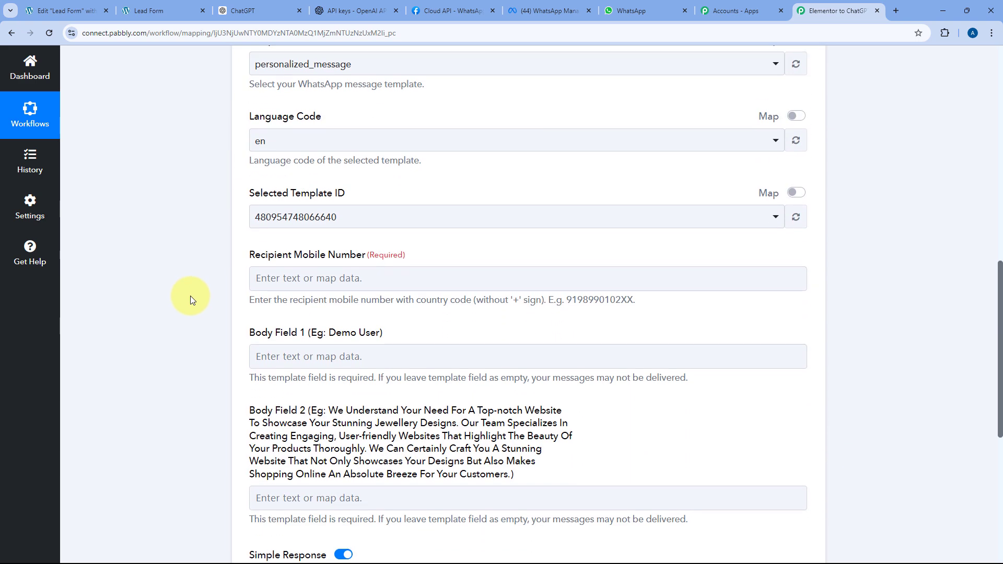
pyautogui.scroll(-1, 194, 295)
# - Set Recipient Mobile Number to 91 followed by the lead's mapped Elementor Mobile Number
pyautogui.click(275, 231)
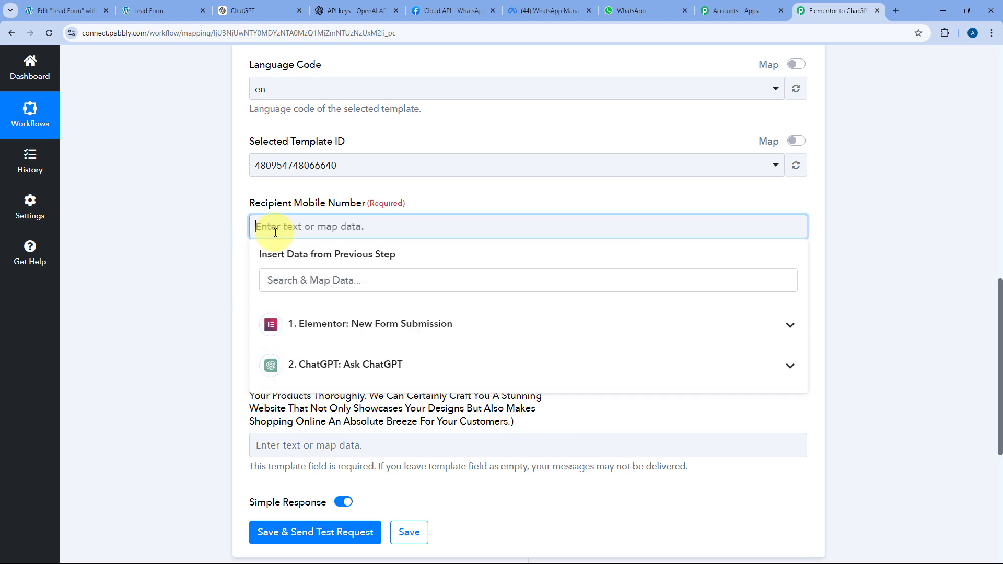
pyautogui.write('91')
pyautogui.click(360, 336)
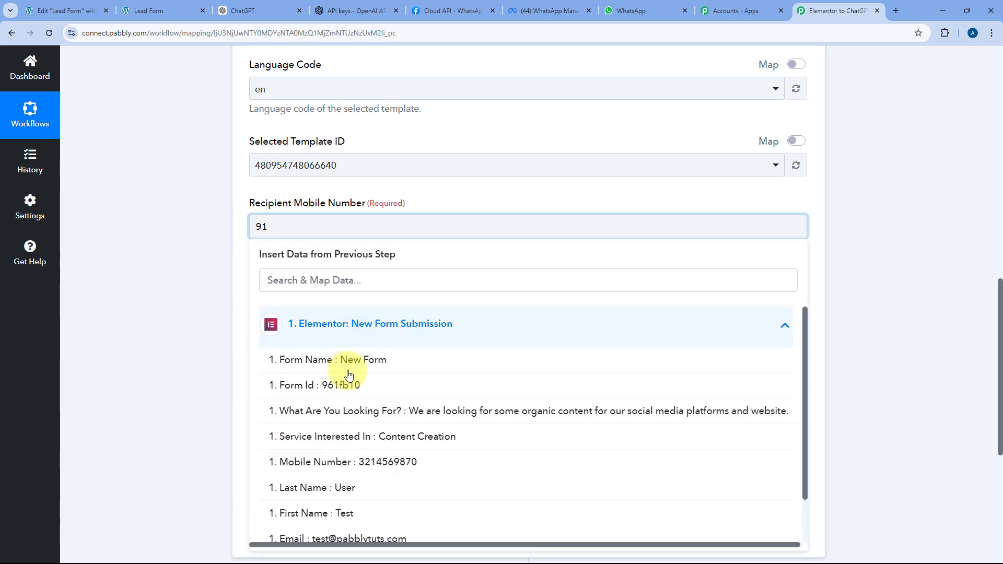
pyautogui.scroll(-1, 366, 361)
pyautogui.click(414, 412)
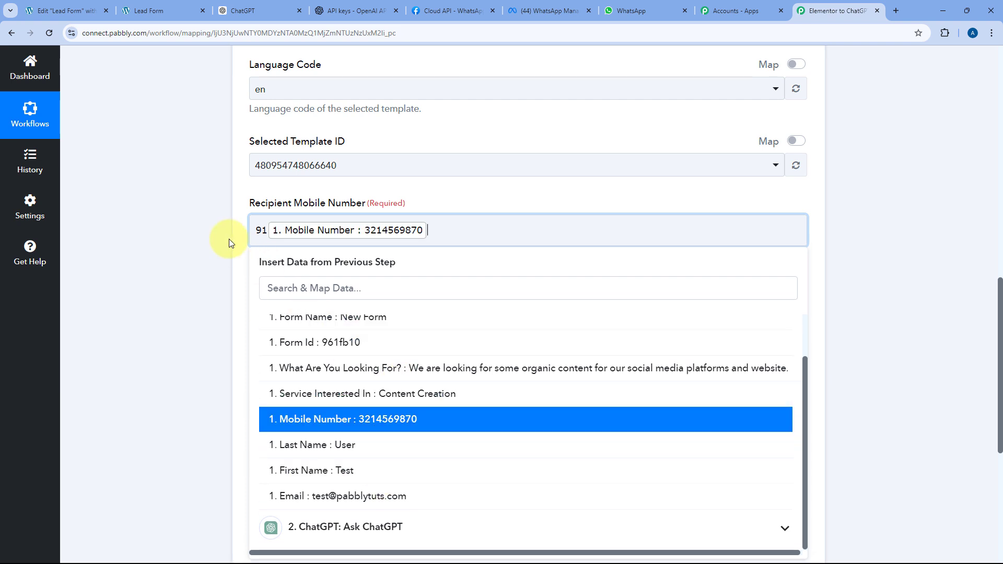
pyautogui.click(372, 185)
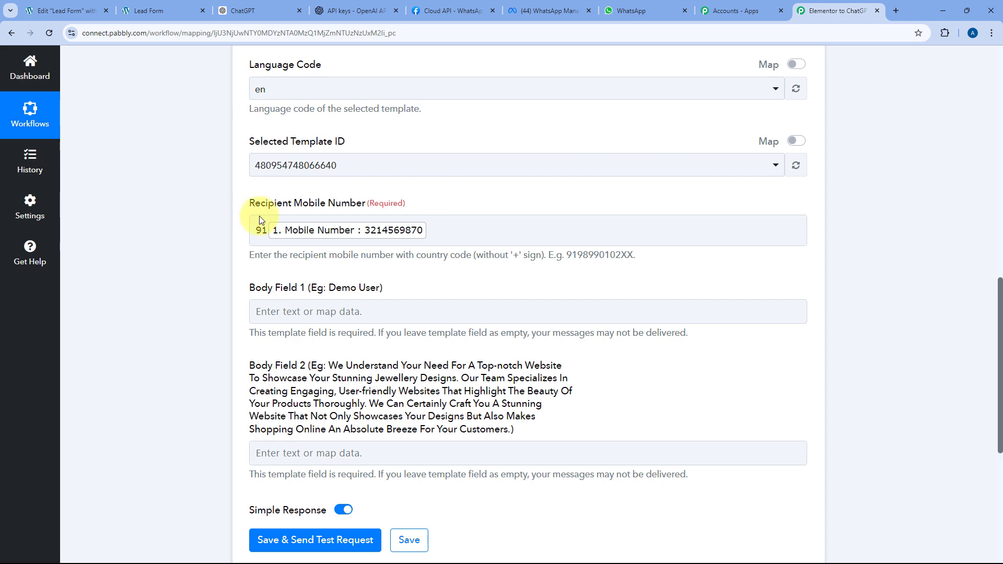
# - Select Body Field 1 and bring up the personalized_message template editor for comparison
pyautogui.scroll(-2, 212, 268)
pyautogui.click(320, 197)
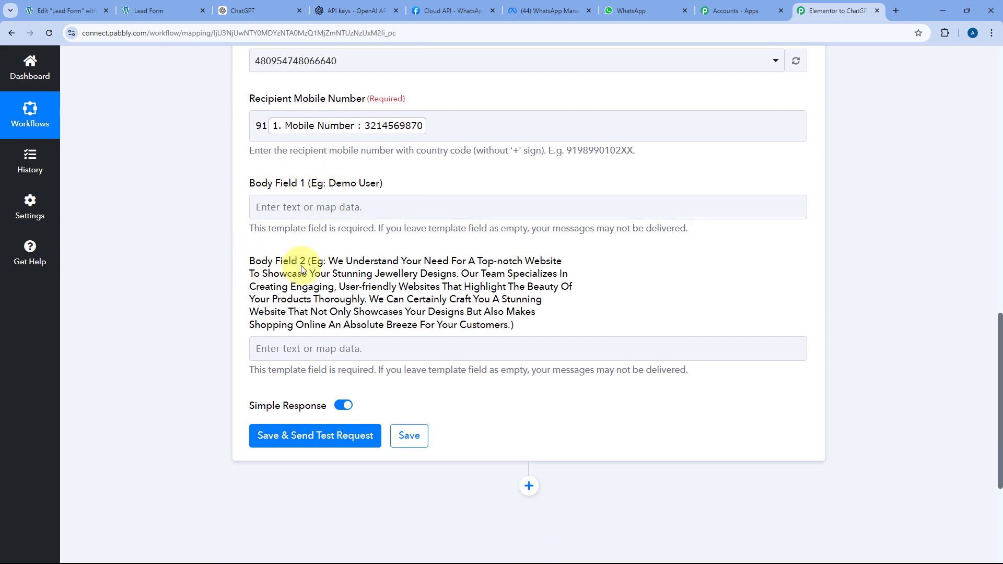
pyautogui.click(549, 11)
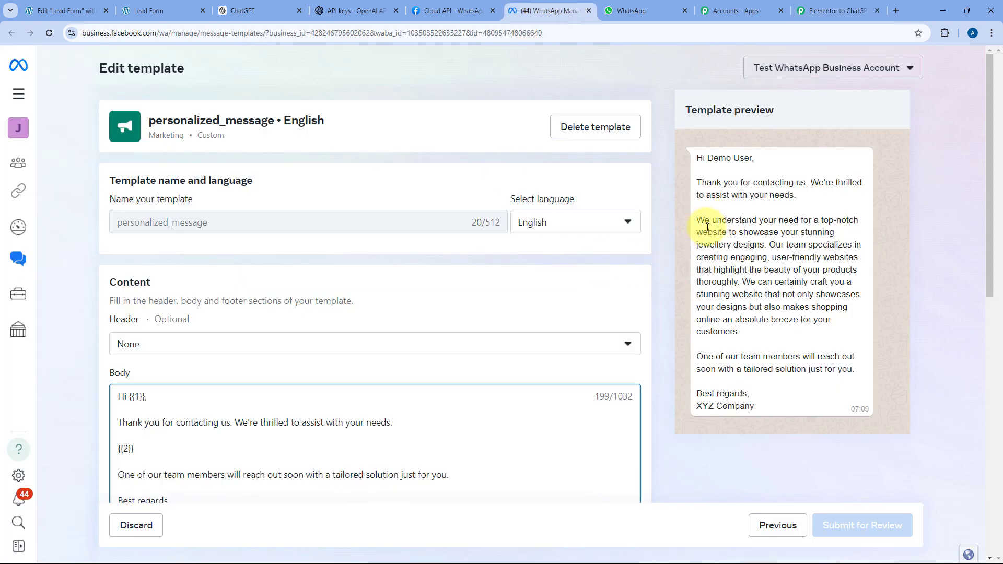
# - Inspect the {{1}} placeholder after 'Hi' and the {{2}} placeholder, then return to Body Field 1
pyautogui.scroll(-2, 261, 227)
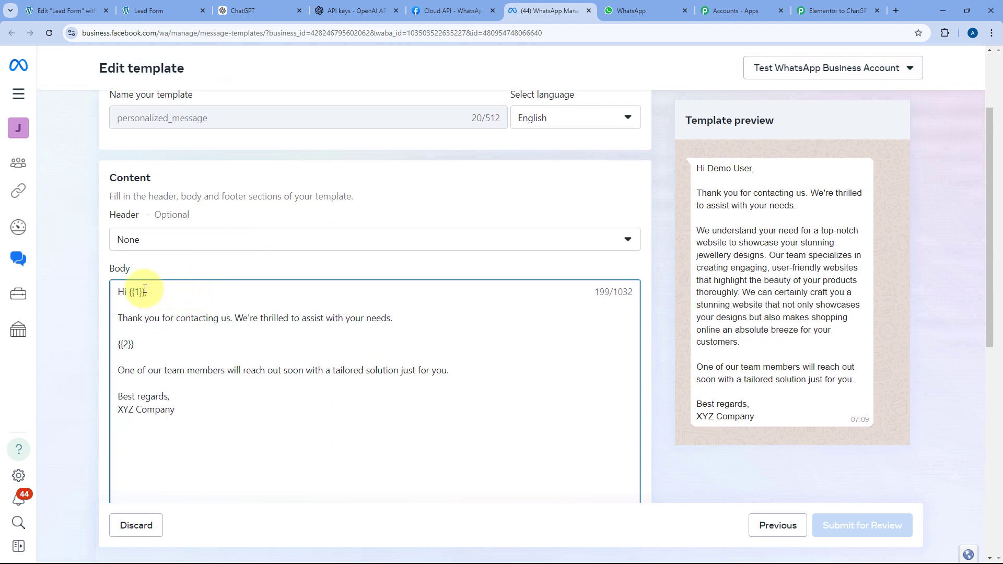
pyautogui.moveTo(145, 290); pyautogui.dragTo(128, 290)
pyautogui.moveTo(135, 344); pyautogui.dragTo(126, 343)
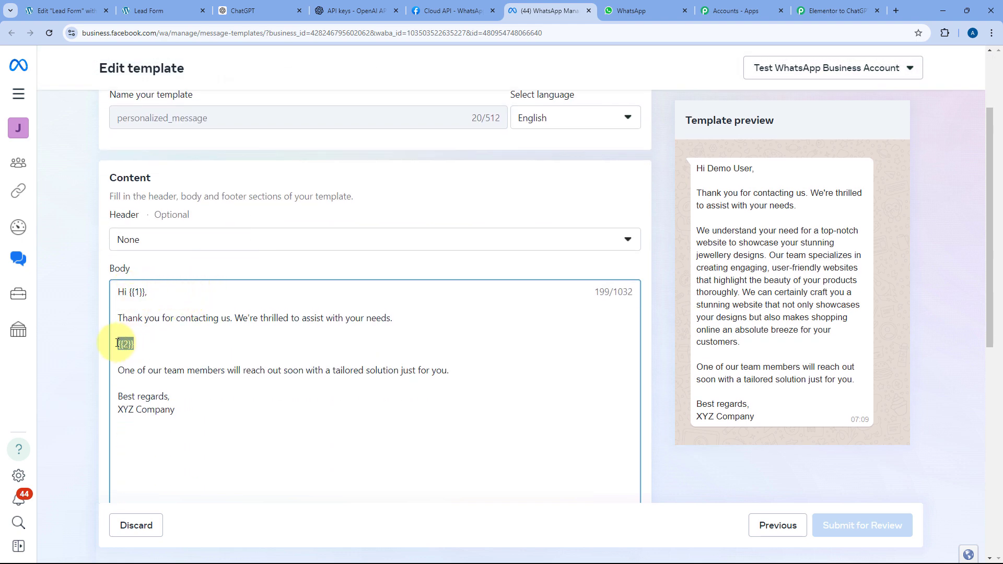
pyautogui.click(160, 348)
pyautogui.moveTo(145, 292); pyautogui.dragTo(129, 291)
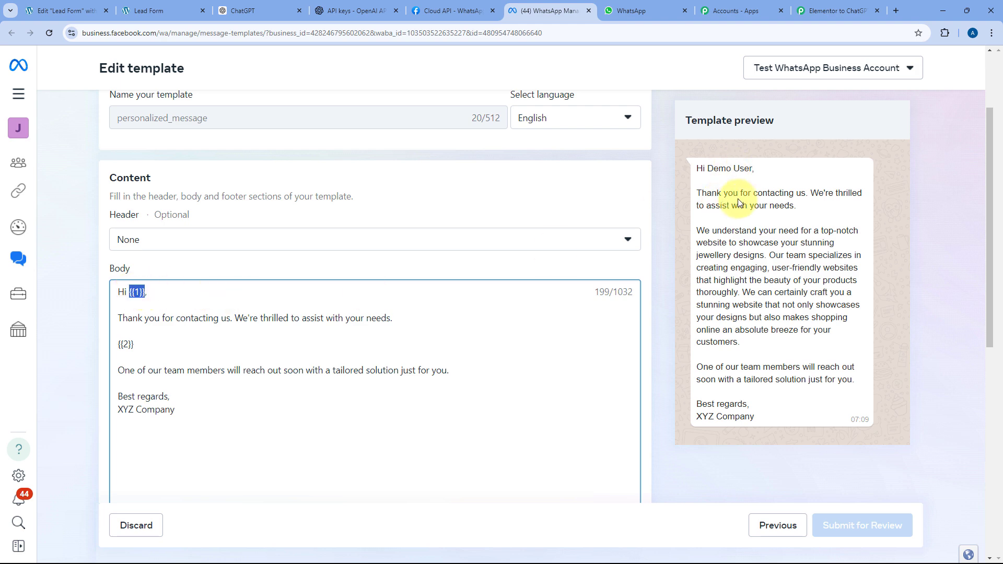
pyautogui.click(817, 10)
pyautogui.click(318, 212)
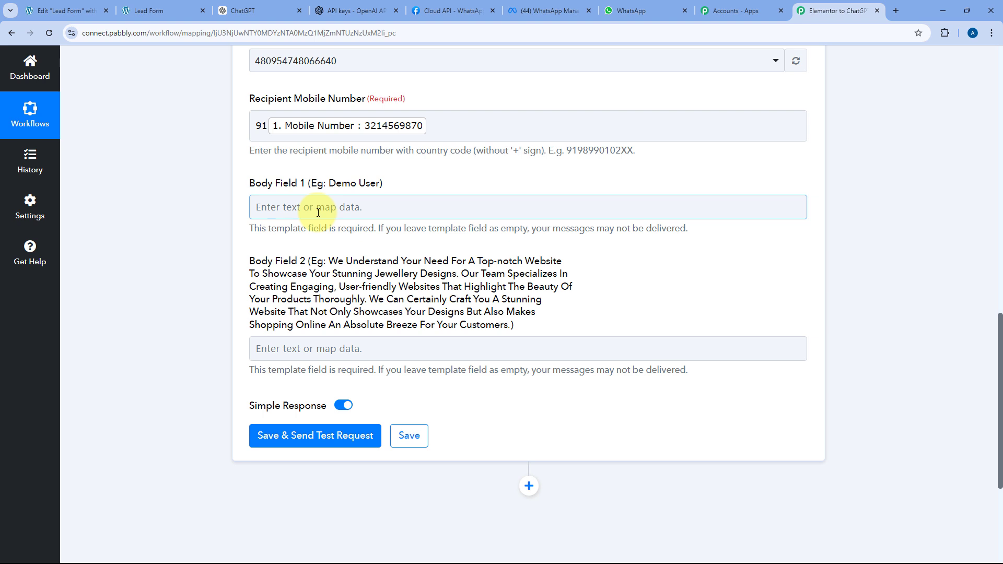
# - Map the Elementor form submission's First Name into Body Field 1
pyautogui.click(318, 212)
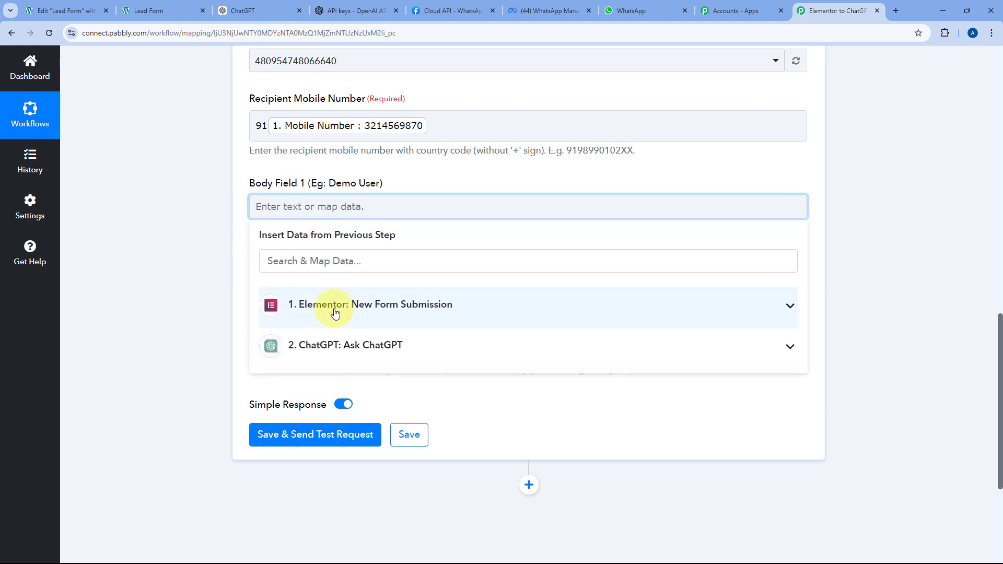
pyautogui.click(385, 305)
pyautogui.scroll(-2, 364, 365)
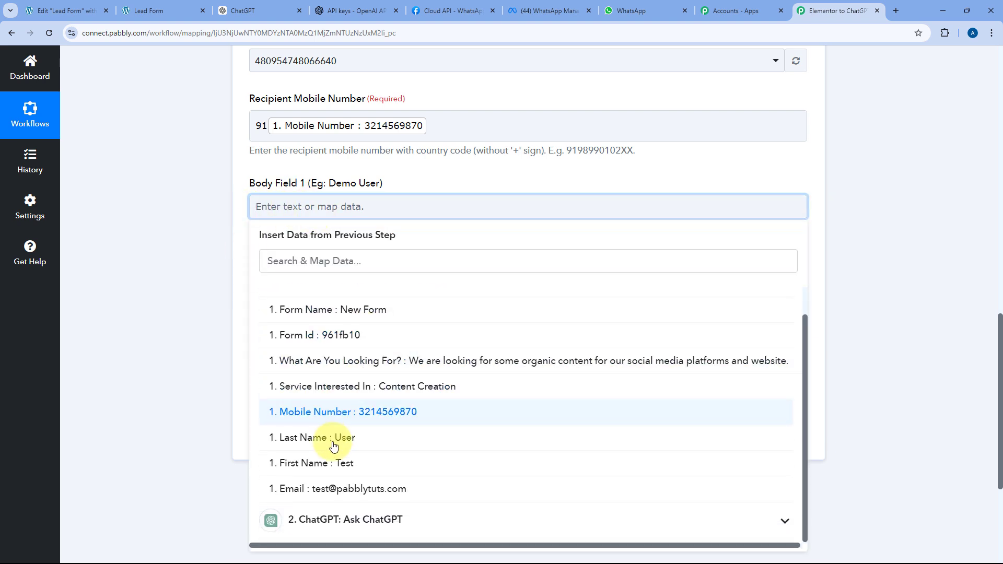
pyautogui.click(333, 465)
pyautogui.click(314, 183)
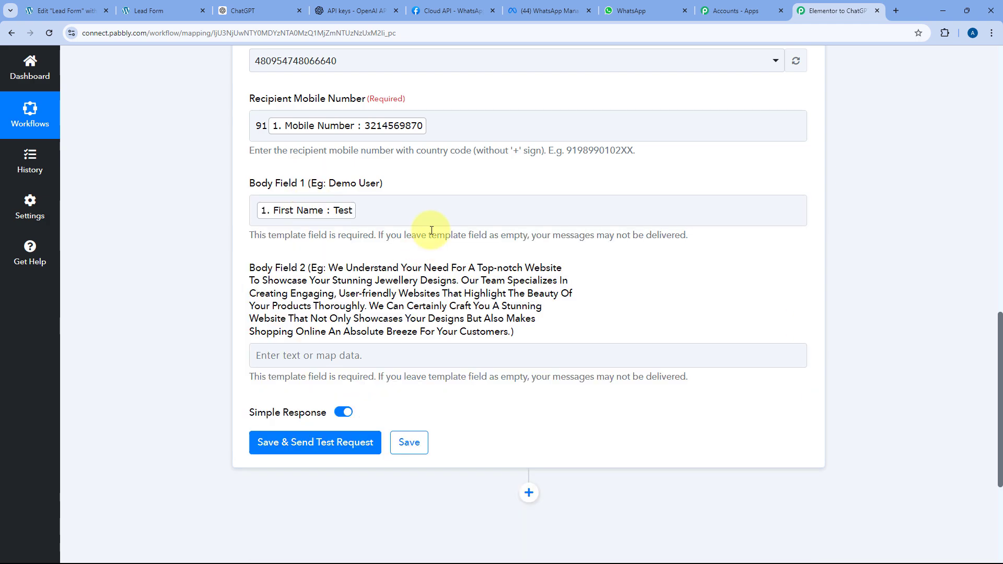
pyautogui.rightClick(293, 296)
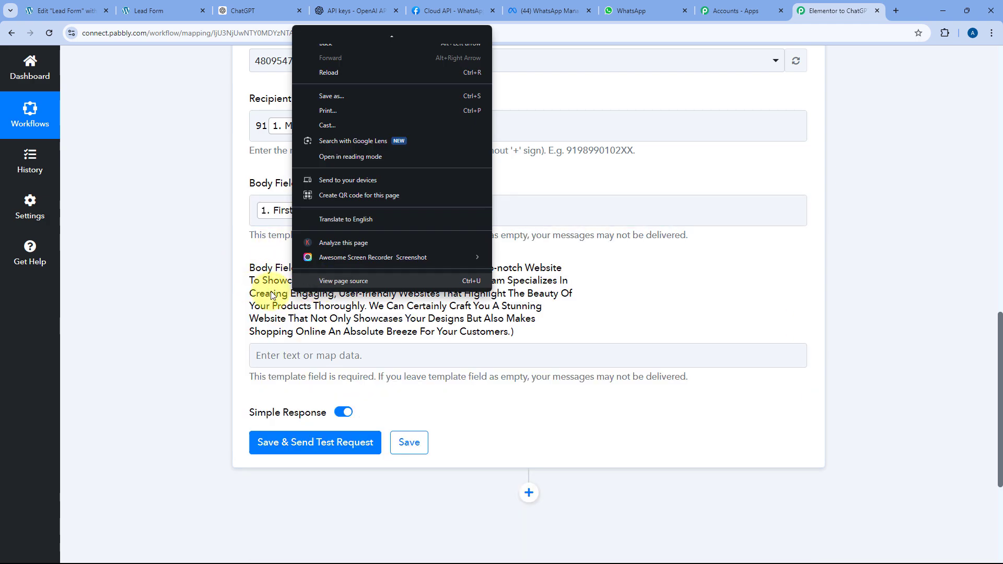
pyautogui.click(274, 294)
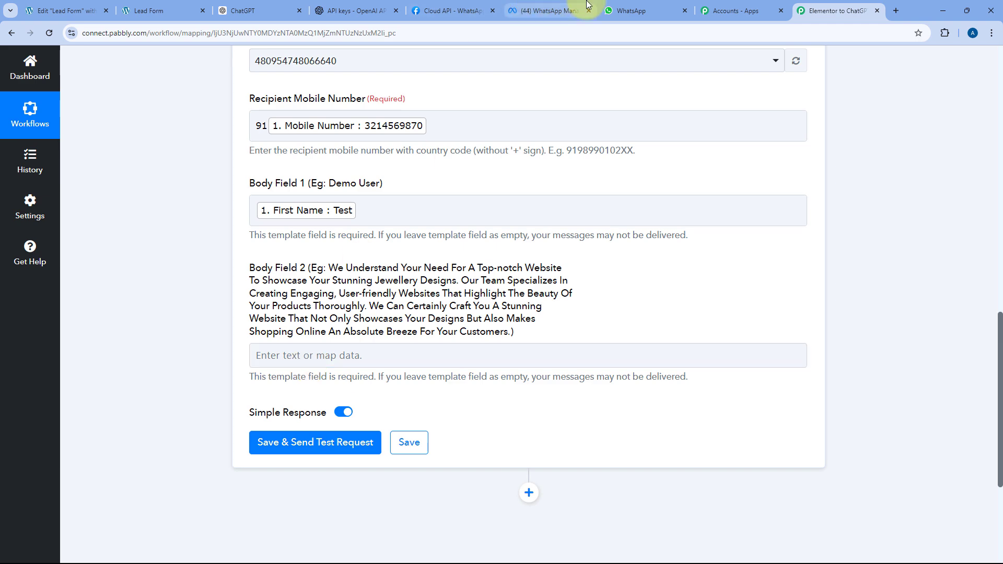
pyautogui.click(548, 11)
pyautogui.click(836, 11)
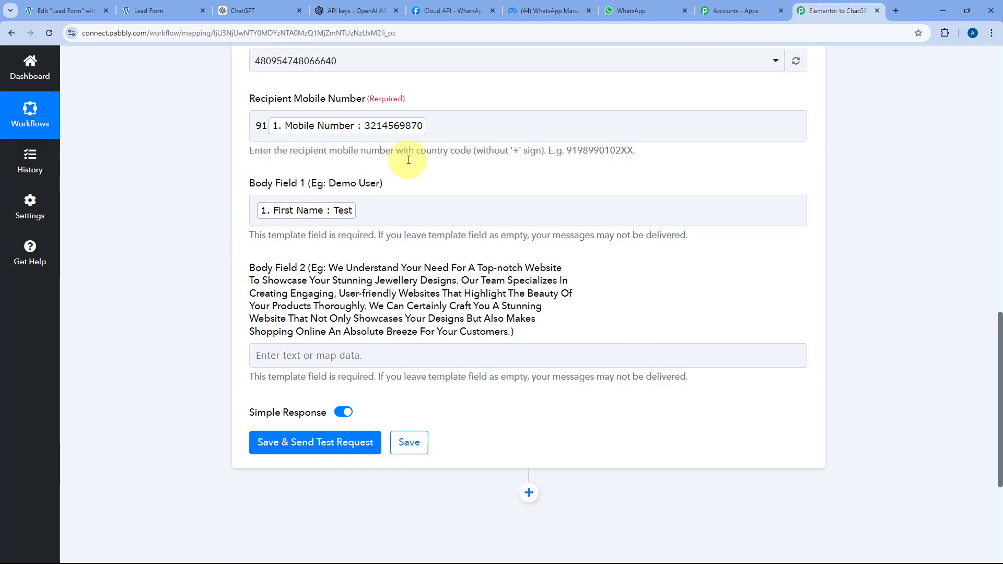
# - Map the Ask ChatGPT step's Choices 0 Message Content into Body Field 2
pyautogui.click(254, 356)
pyautogui.scroll(-3, 272, 346)
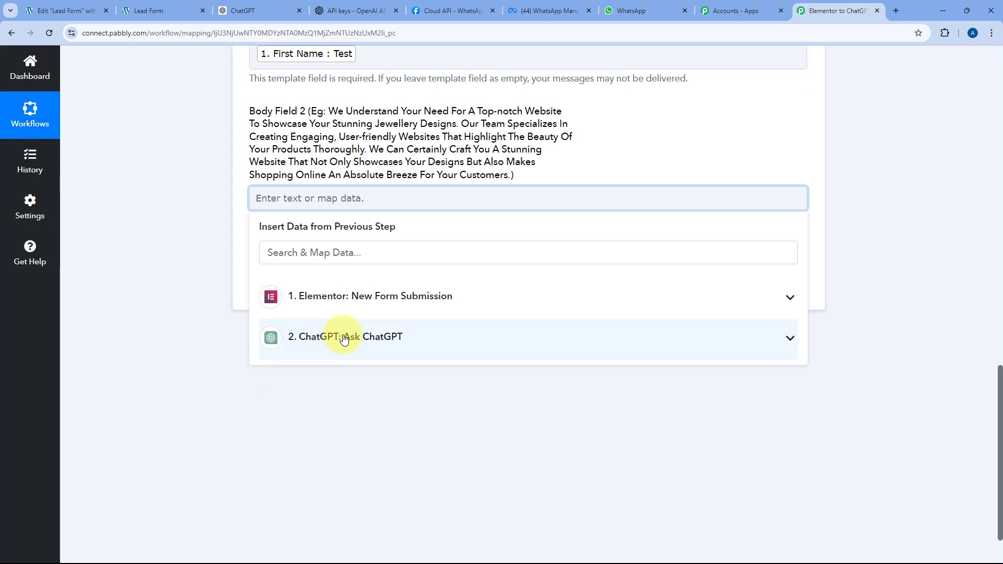
pyautogui.click(342, 340)
pyautogui.scroll(-2, 315, 386)
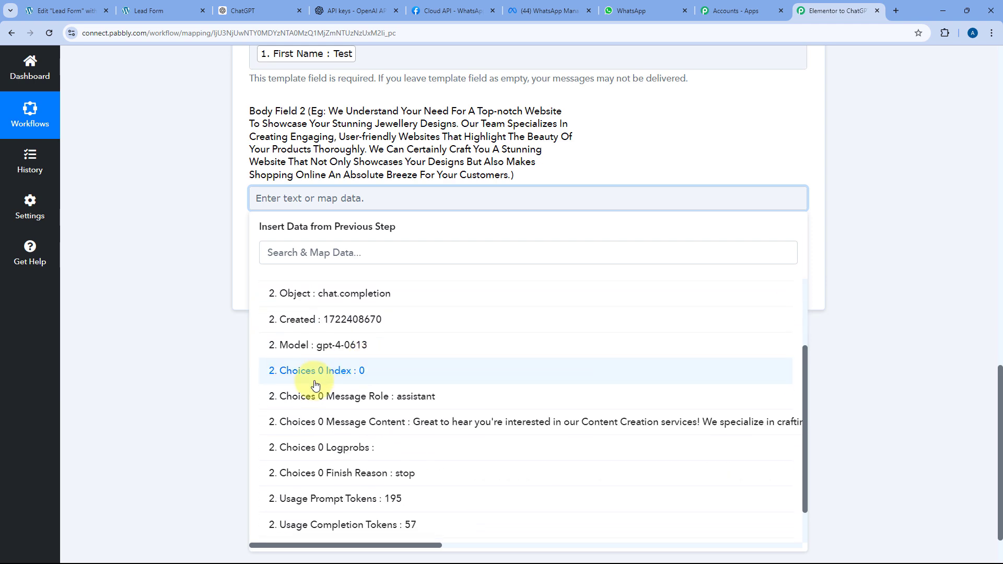
pyautogui.click(392, 430)
pyautogui.click(234, 219)
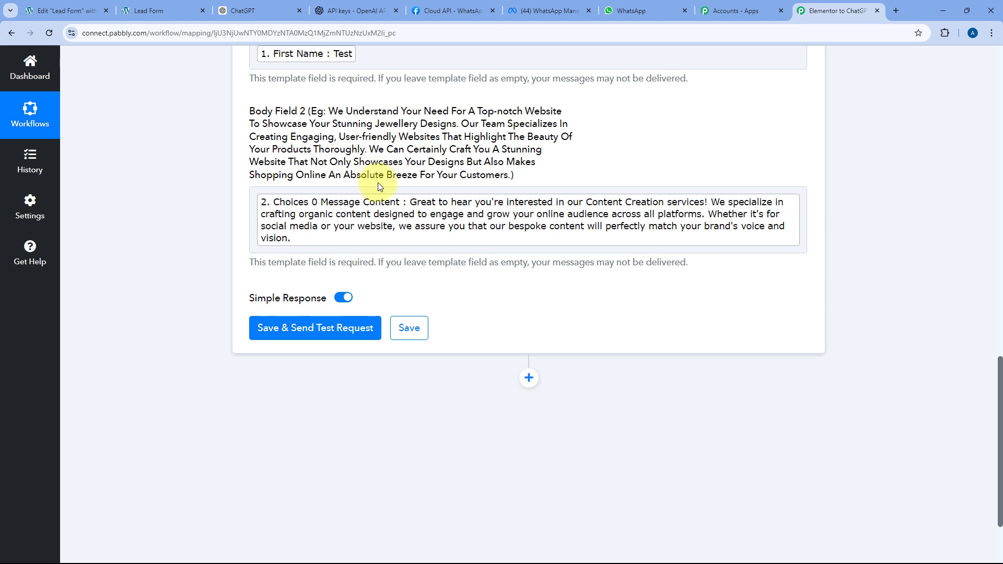
pyautogui.scroll(1, 291, 204)
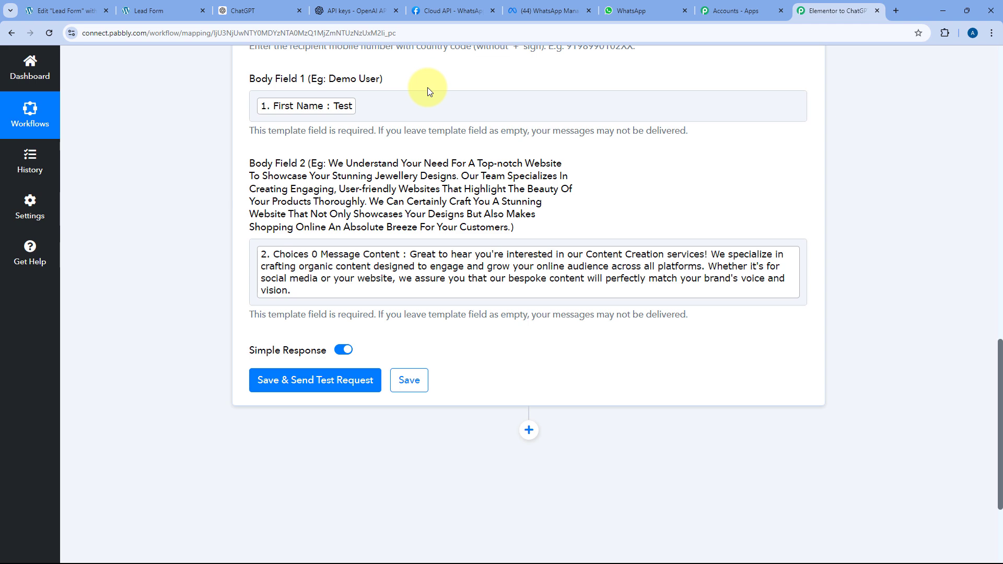
pyautogui.click(598, 6)
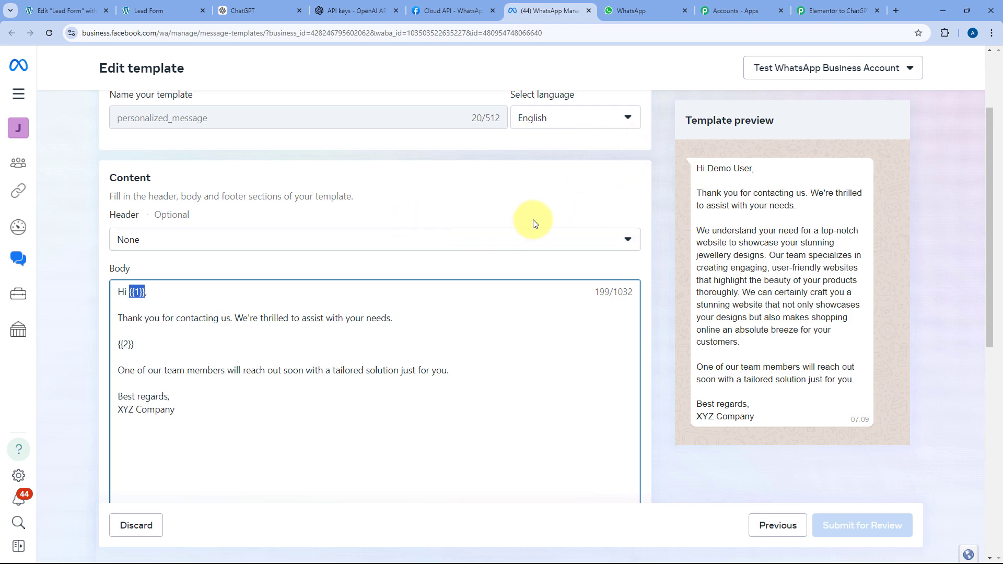
pyautogui.scroll(2, 374, 320)
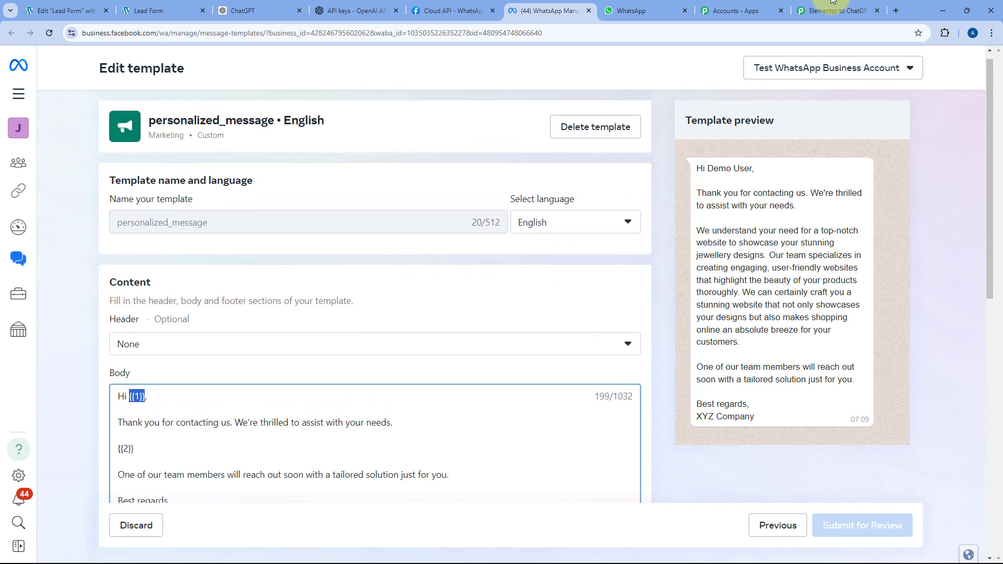
pyautogui.click(815, 10)
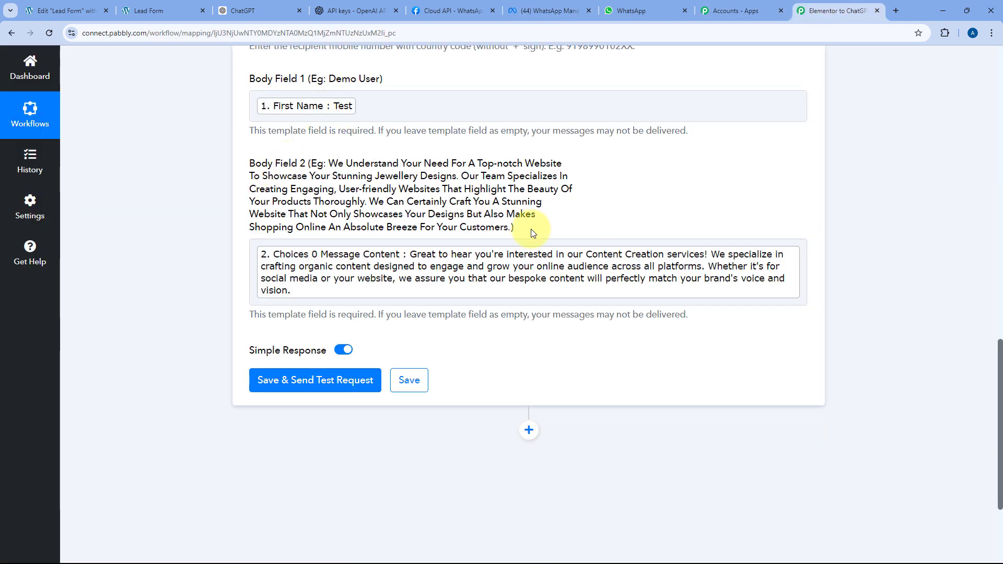
# - Replace the mapped recipient with a fixed test phone number and send a test request, getting status accepted
pyautogui.scroll(1, 531, 228)
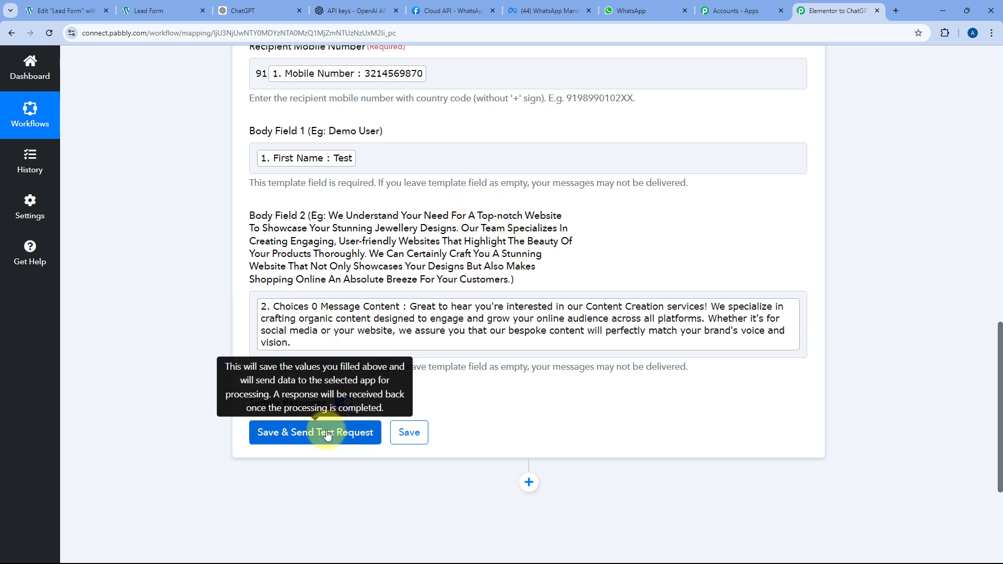
pyautogui.click(443, 72)
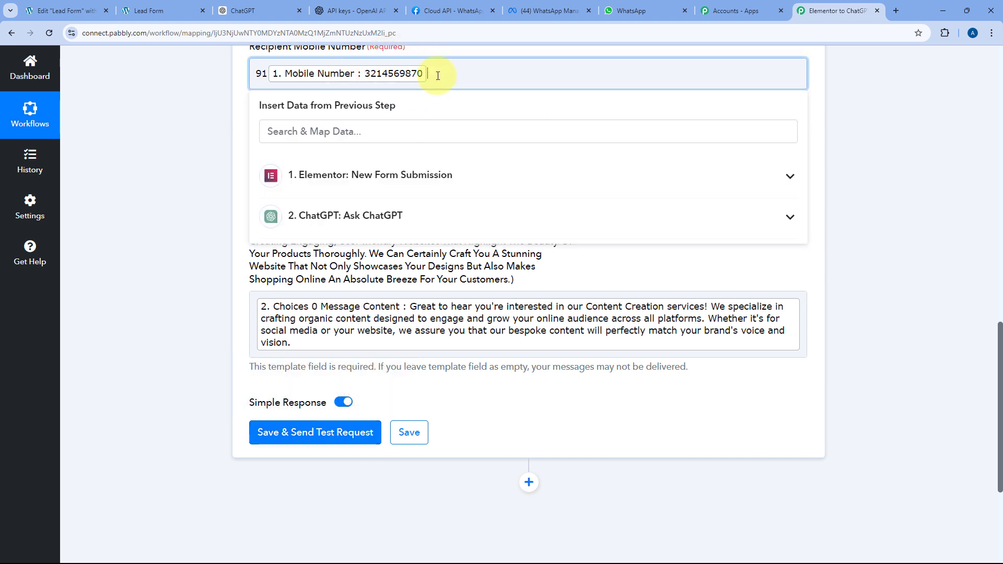
pyautogui.press('BackSpace')
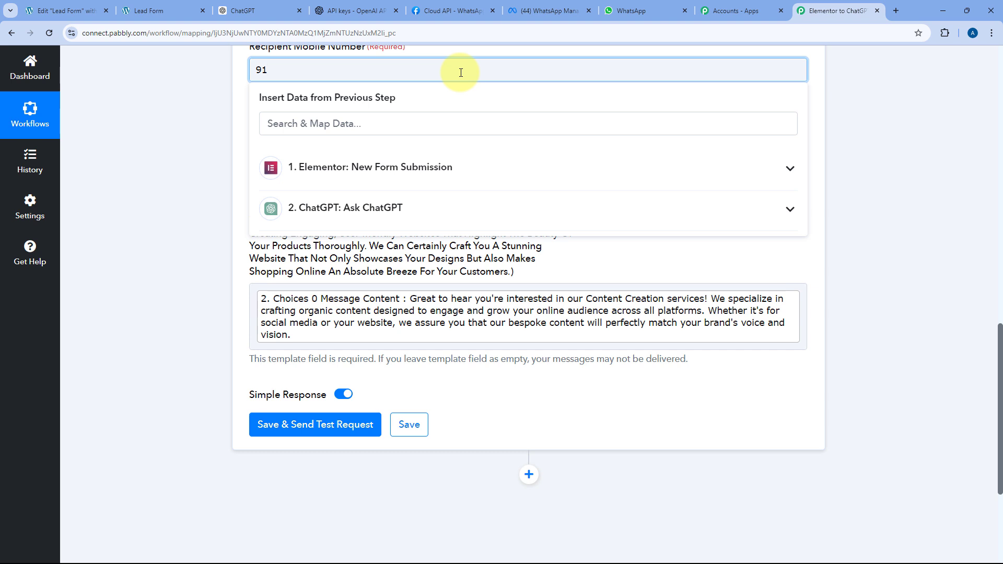
pyautogui.write('**')
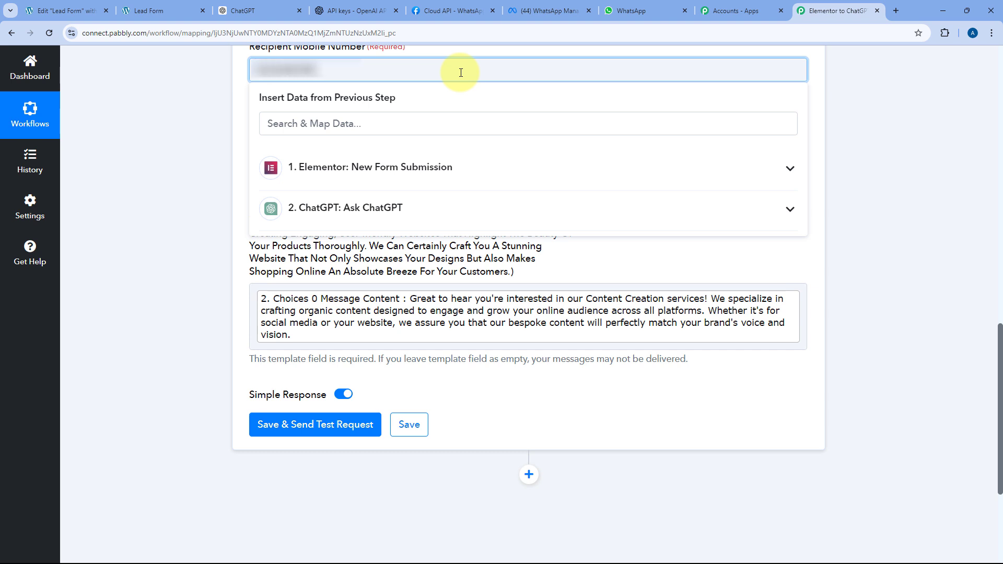
pyautogui.click(199, 110)
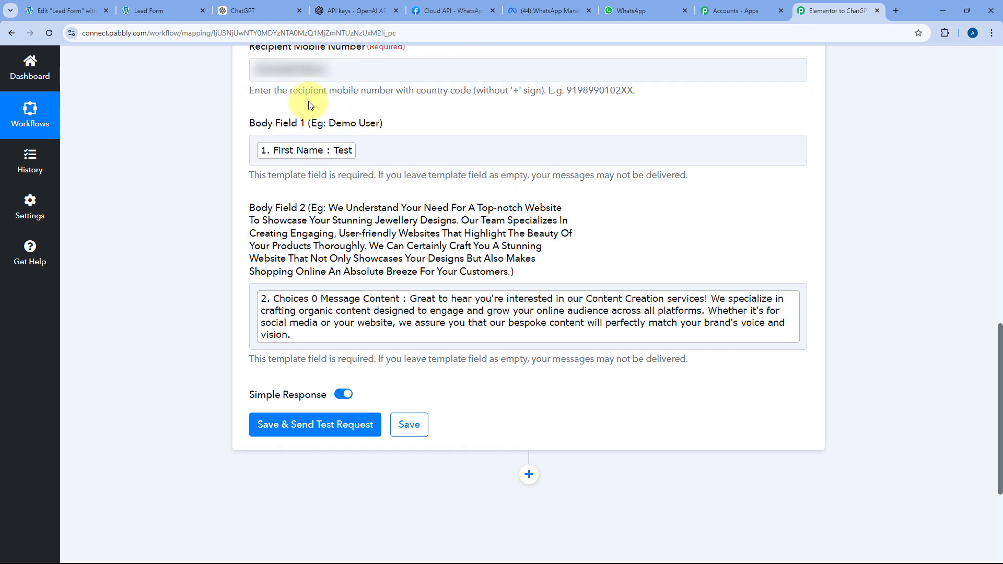
pyautogui.scroll(-4, 206, 117)
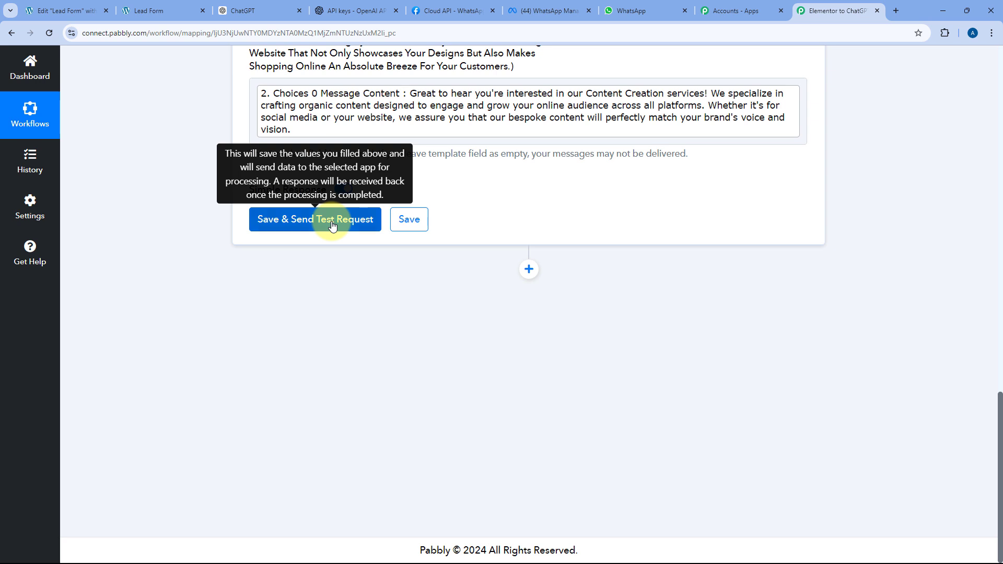
pyautogui.click(333, 226)
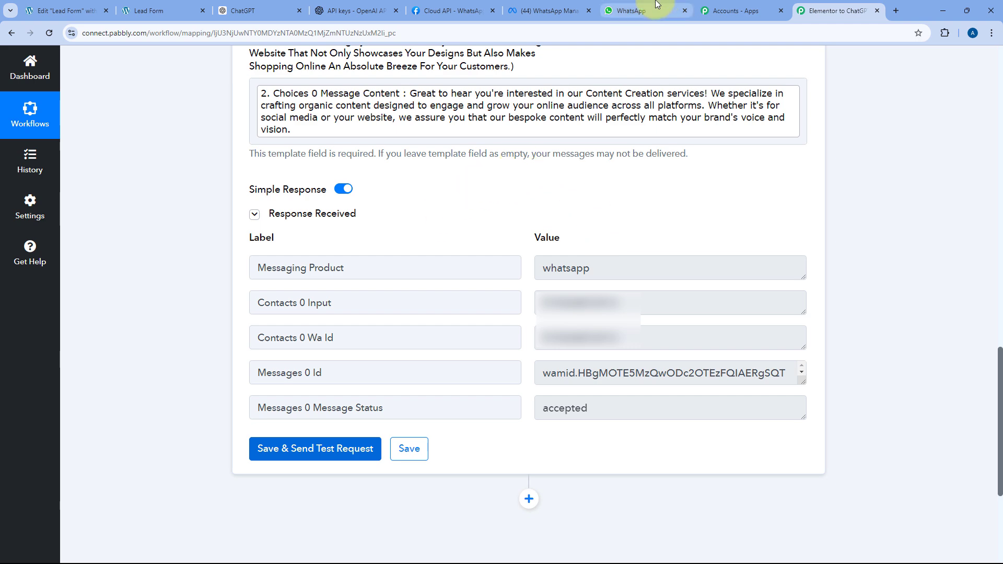
# - In the business chat, highlight the greeting's name 'Test' and the ChatGPT Content Creation paragraph
pyautogui.click(629, 6)
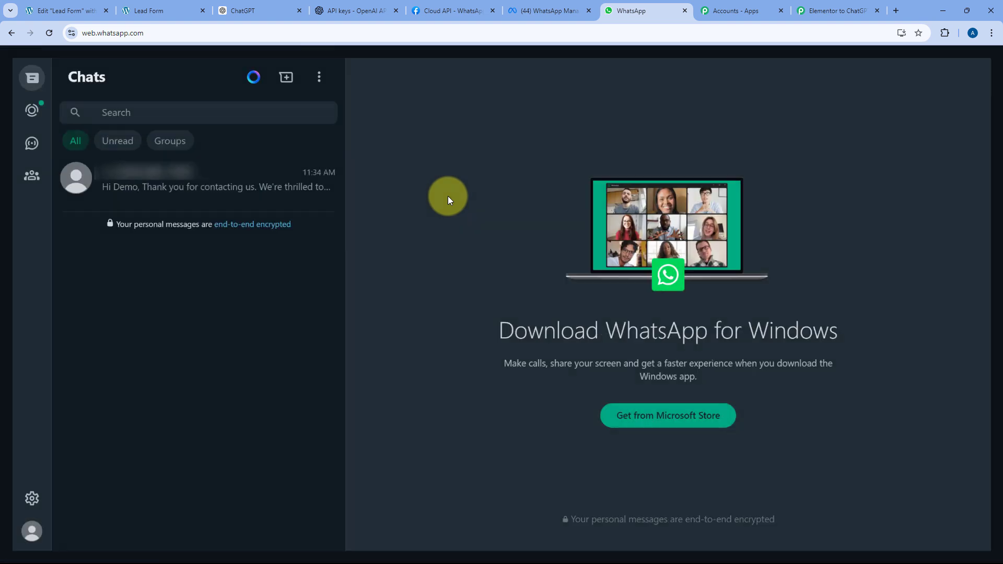
pyautogui.click(286, 180)
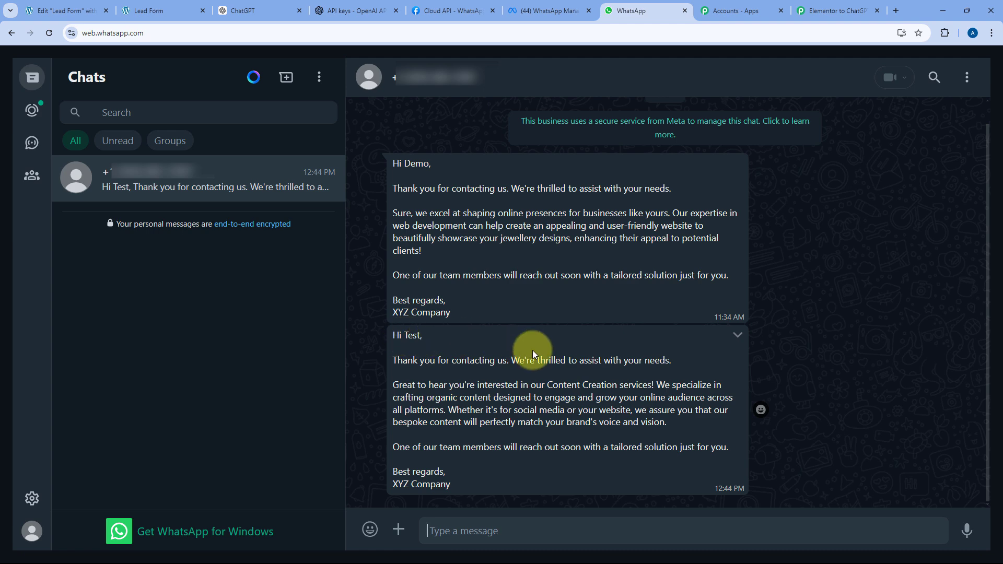
pyautogui.doubleClick(411, 335)
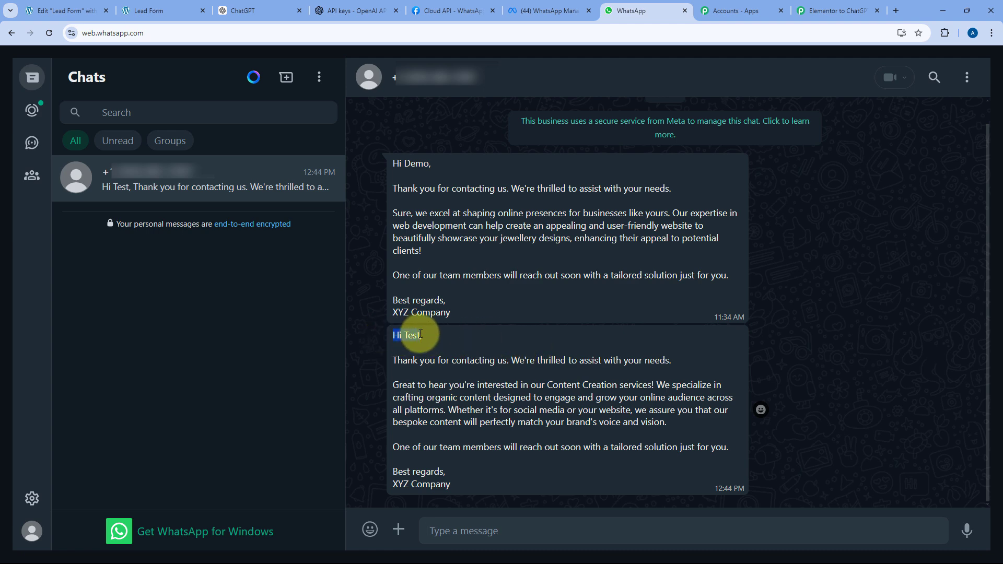
pyautogui.click(157, 11)
pyautogui.click(650, 7)
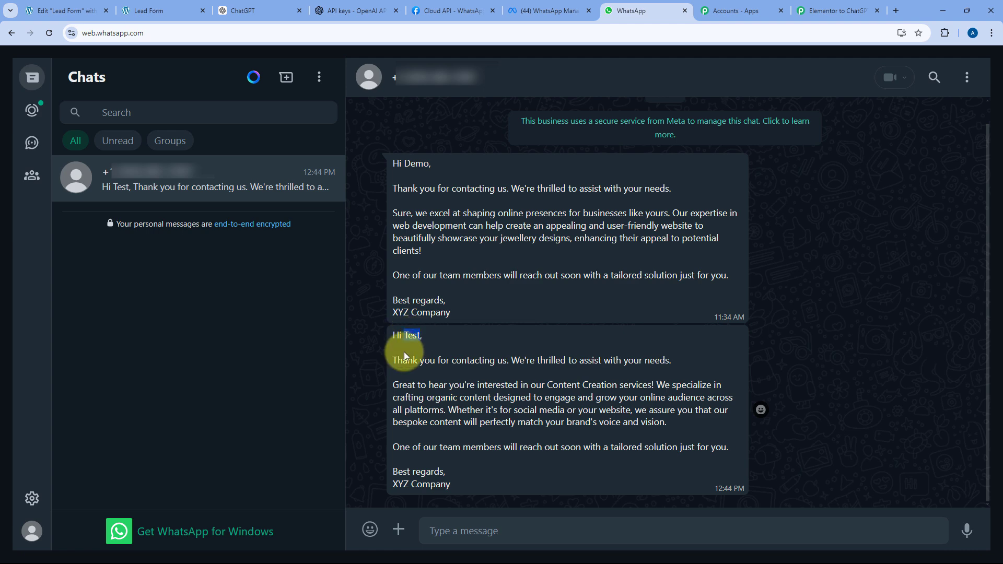
pyautogui.click(393, 386)
pyautogui.moveTo(392, 385); pyautogui.dragTo(671, 428)
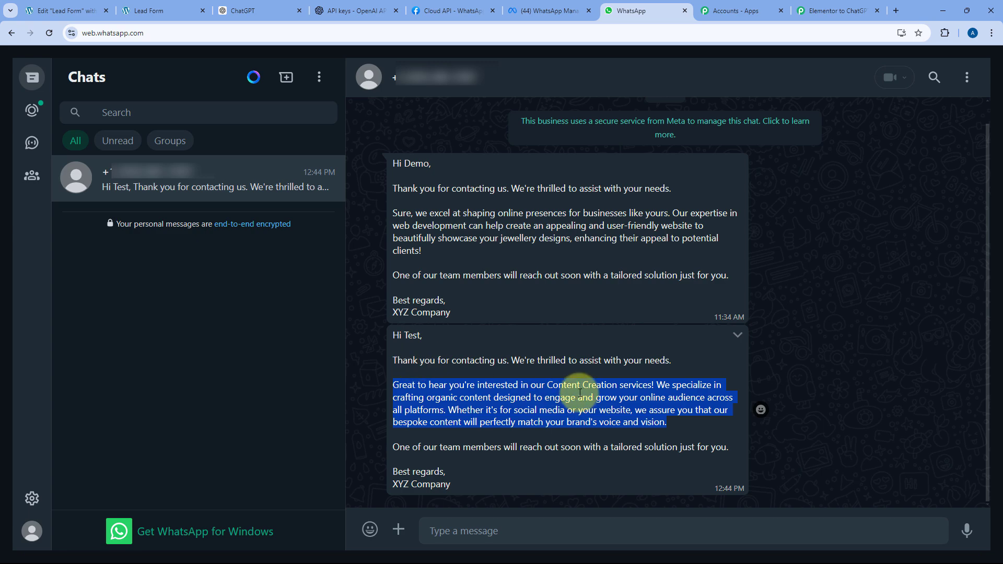
# - Collapse the WhatsApp Cloud API step to view the whole three-step workflow, then go to the lead form
pyautogui.click(813, 11)
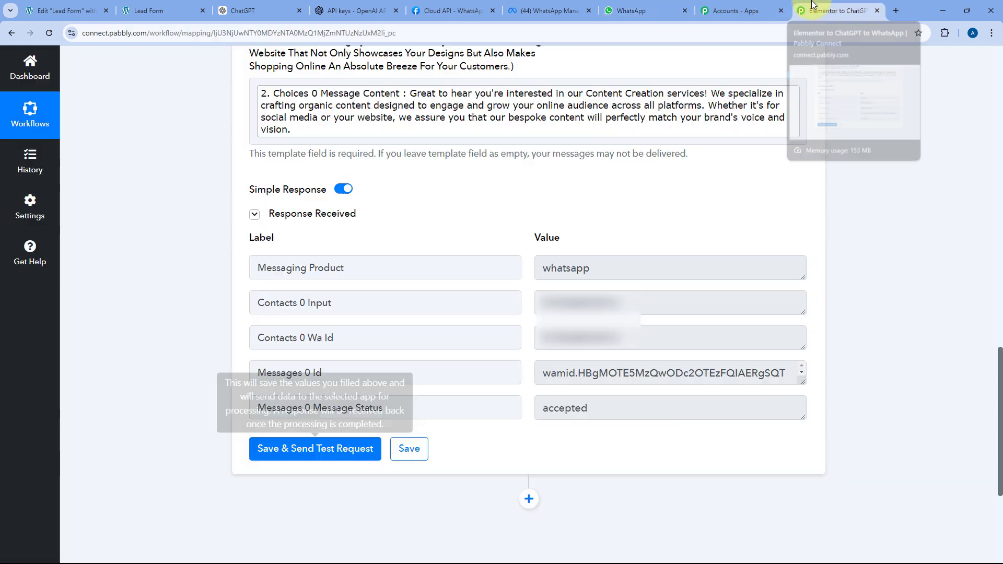
pyautogui.scroll(15, 616, 199)
pyautogui.click(593, 309)
pyautogui.scroll(4, 591, 235)
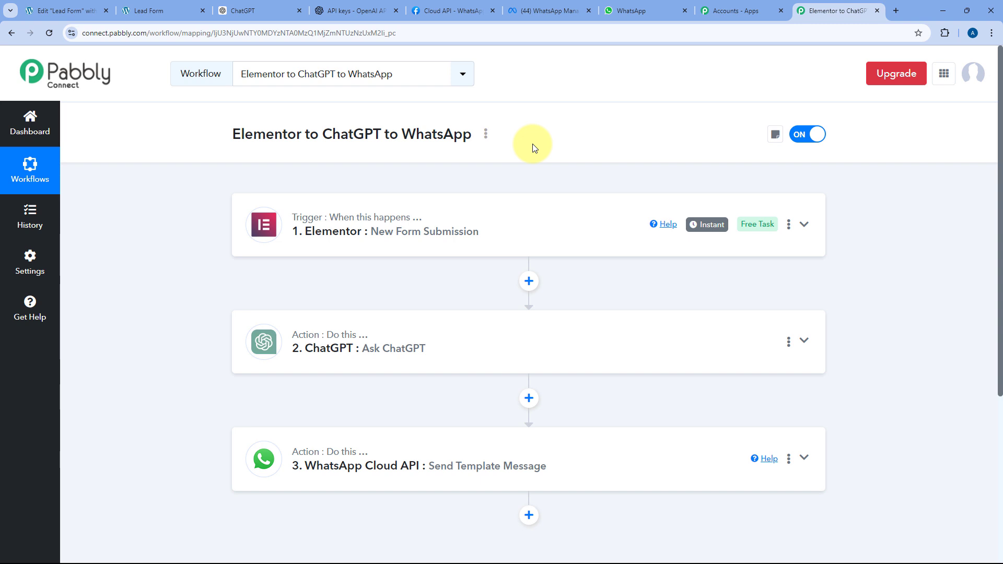
pyautogui.click(166, 10)
# - Enter the test lead's first and last name, a suggested email address and a mobile number
pyautogui.click(361, 158)
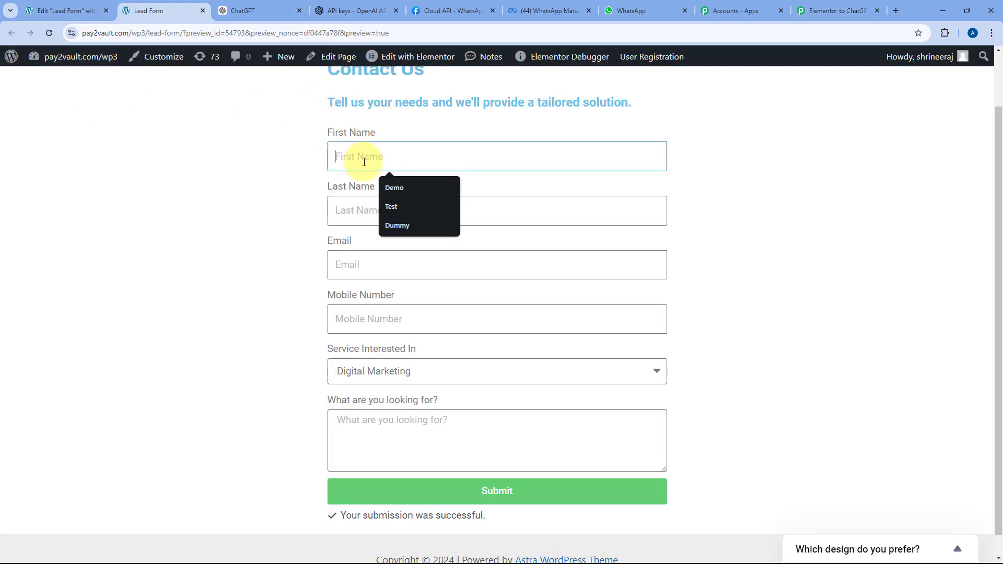
pyautogui.write('Dummy')
pyautogui.press('Tab')
pyautogui.write('User')
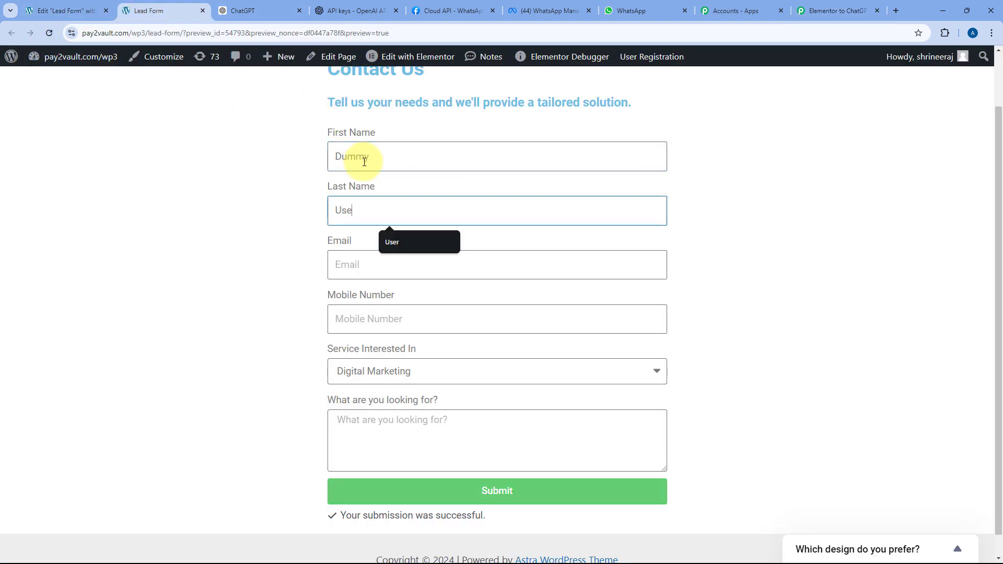
pyautogui.press('Tab')
pyautogui.write('dumm')
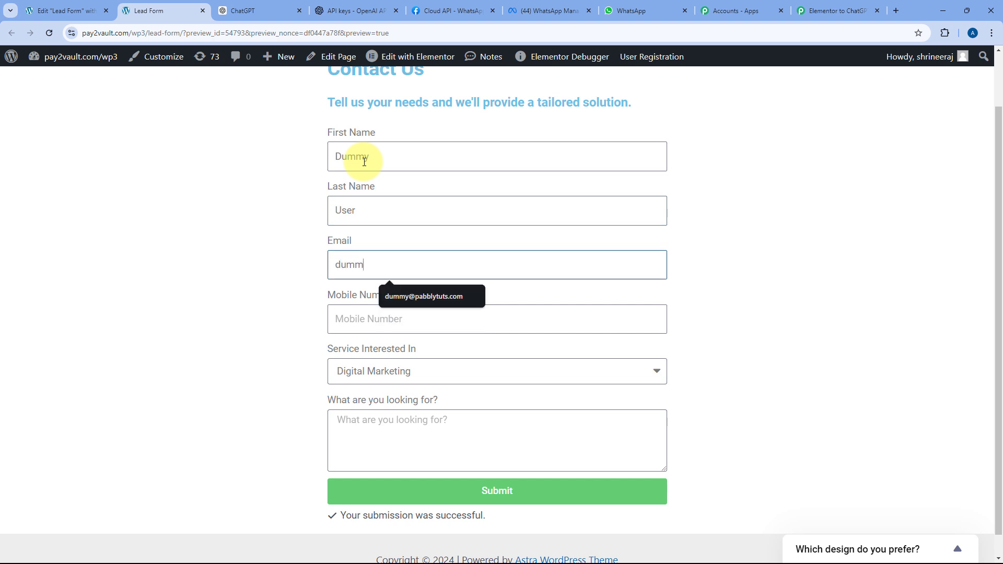
pyautogui.press('Down')
pyautogui.press('Return')
pyautogui.press('Tab')
pyautogui.write('23')
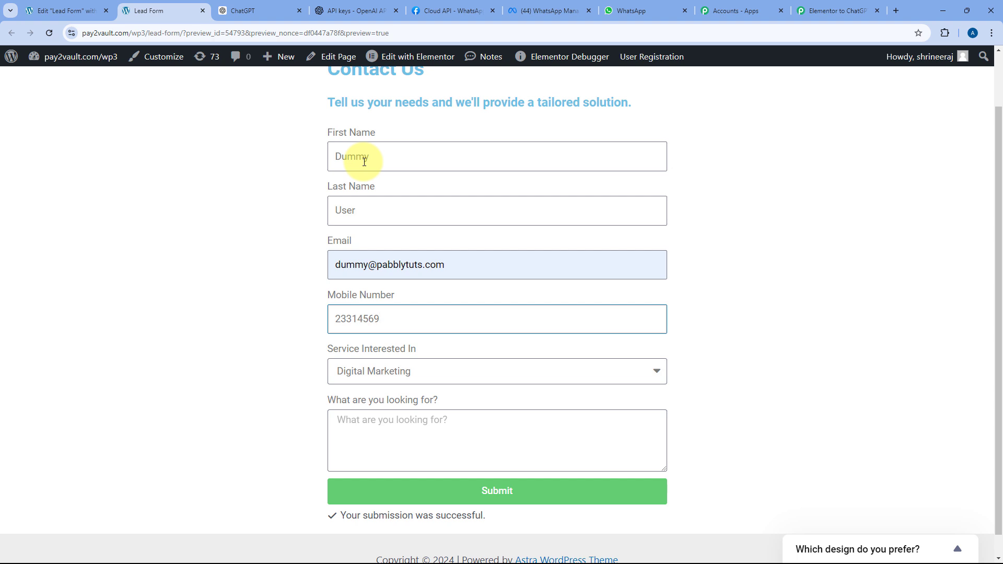
# - Choose Email Marketing as the service, paste the project description, and submit the form
pyautogui.click(402, 368)
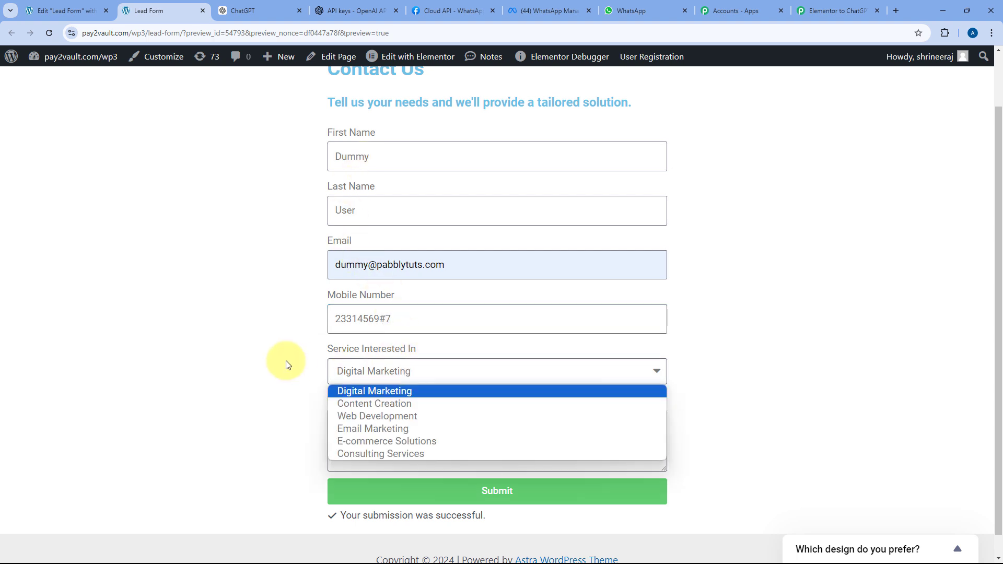
pyautogui.click(369, 428)
pyautogui.click(387, 423)
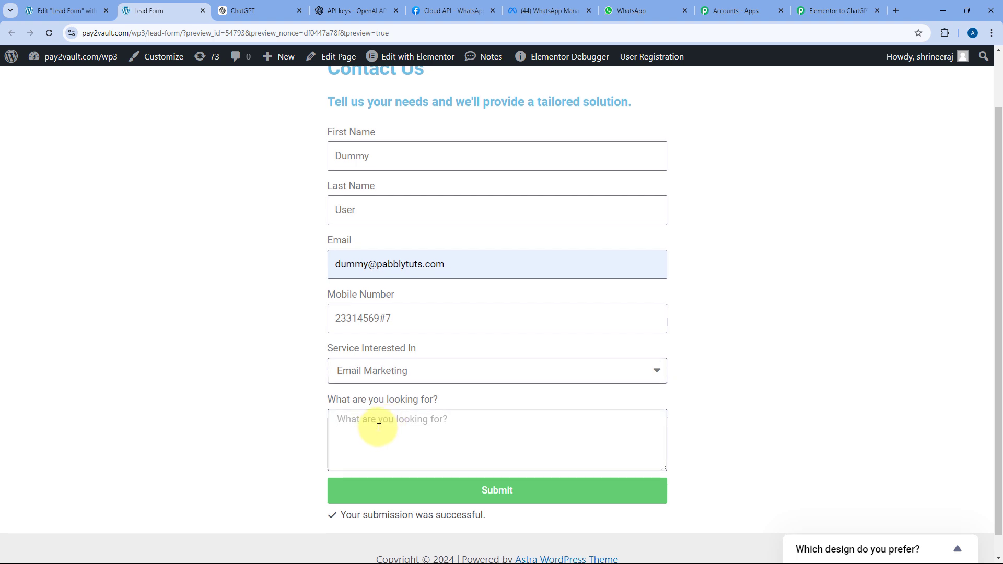
pyautogui.write('We aim to establish an email marketing campaign for our business to keep our users informed with the latest news and updates.')
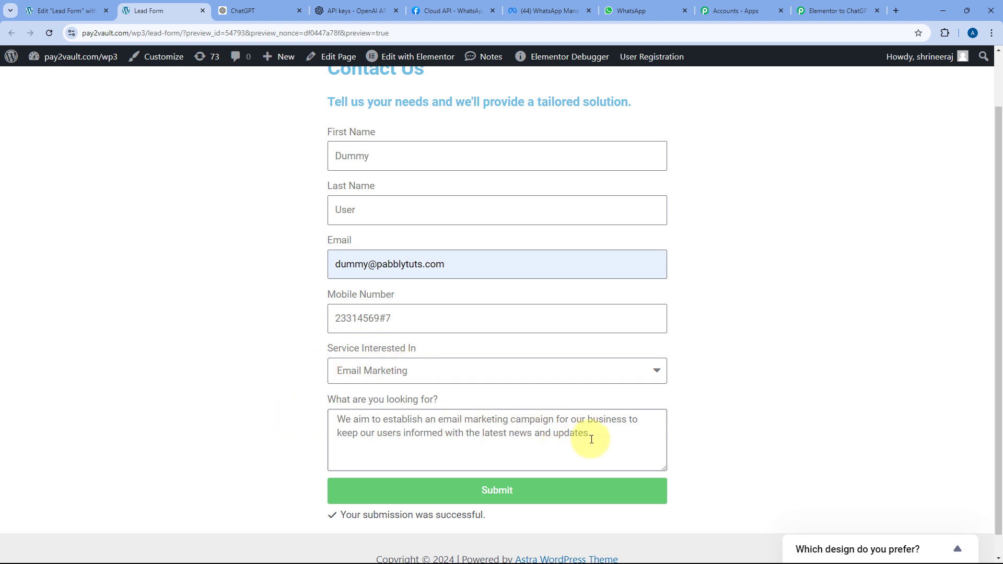
pyautogui.click(535, 501)
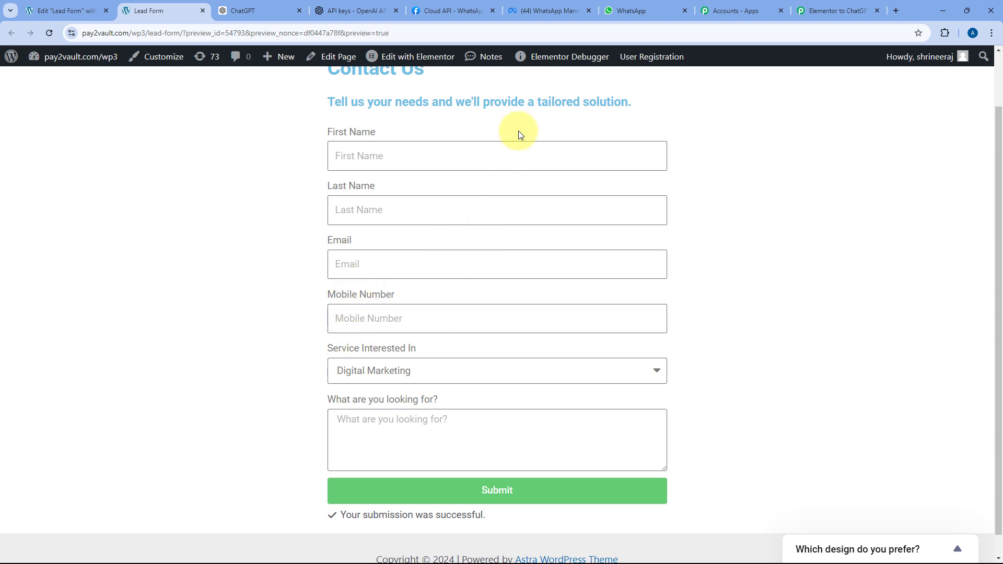
# - In WhatsApp Web, check the newest 12:52 PM message greets the lead by first name with the ChatGPT email marketing campaigns reply
pyautogui.click(642, 13)
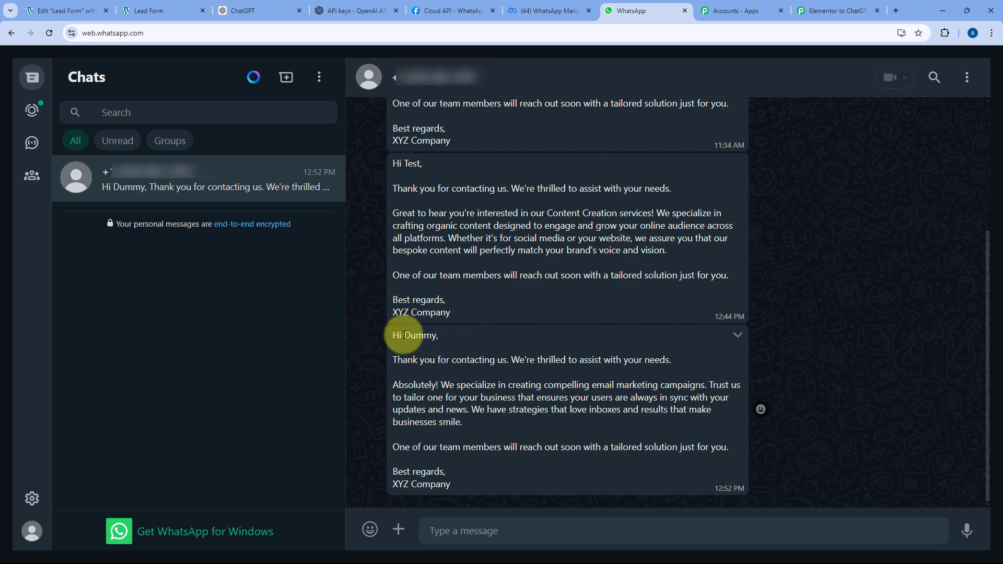
pyautogui.moveTo(403, 335); pyautogui.dragTo(437, 334)
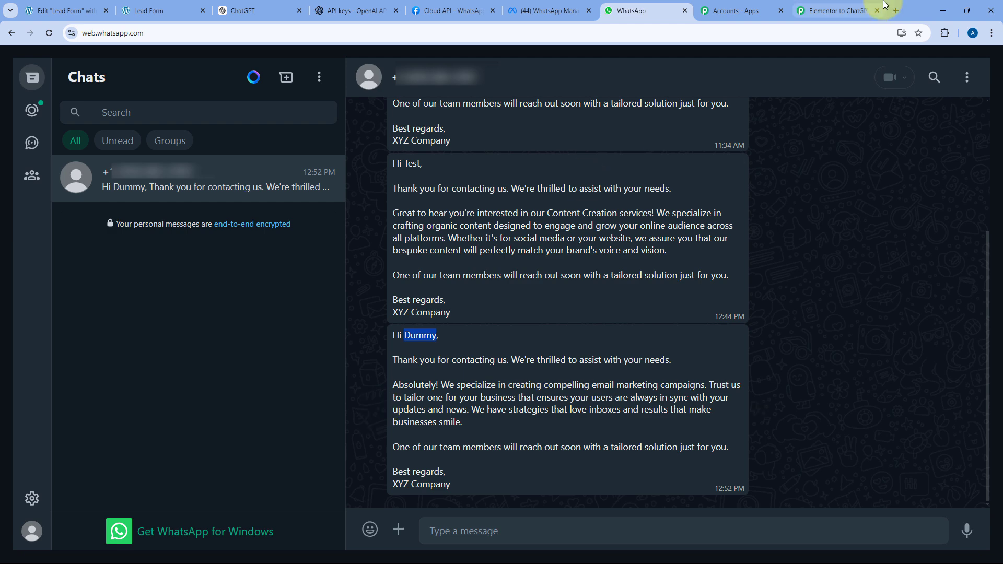
# - Set the WhatsApp Cloud API Recipient Mobile Number to 91 followed by the Elementor form's Mobile Number, then save
pyautogui.click(835, 10)
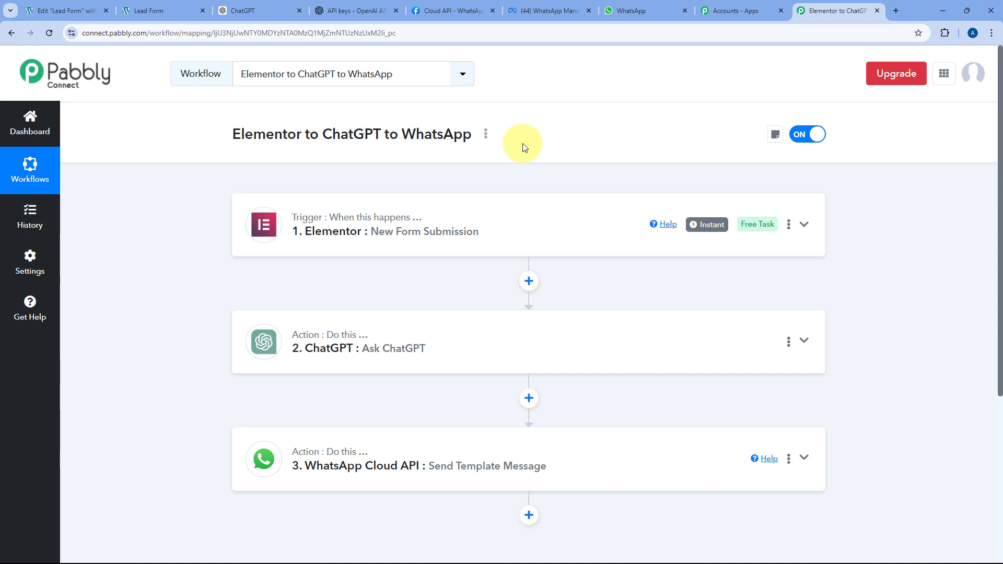
pyautogui.scroll(-5, 523, 143)
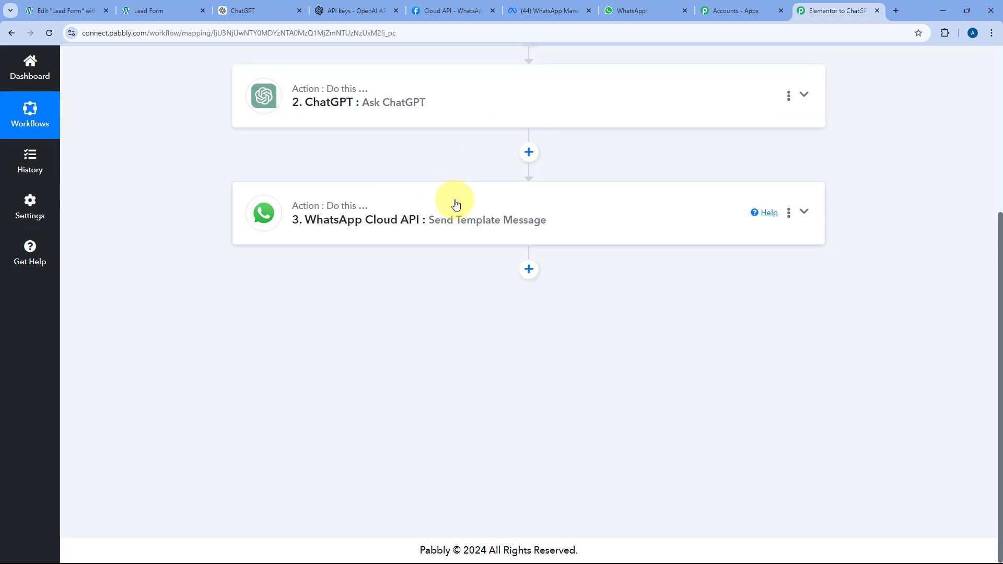
pyautogui.click(476, 225)
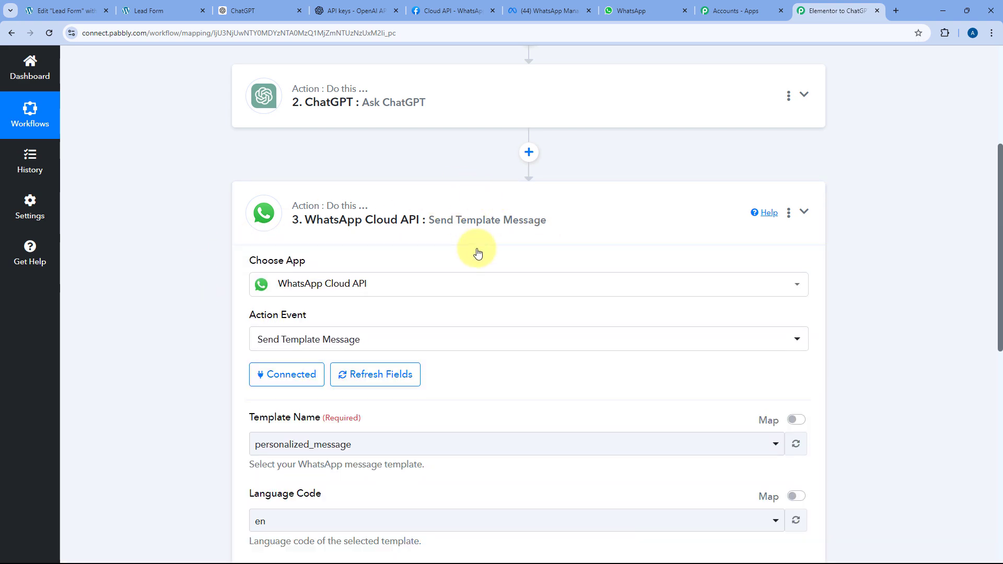
pyautogui.scroll(-3, 197, 251)
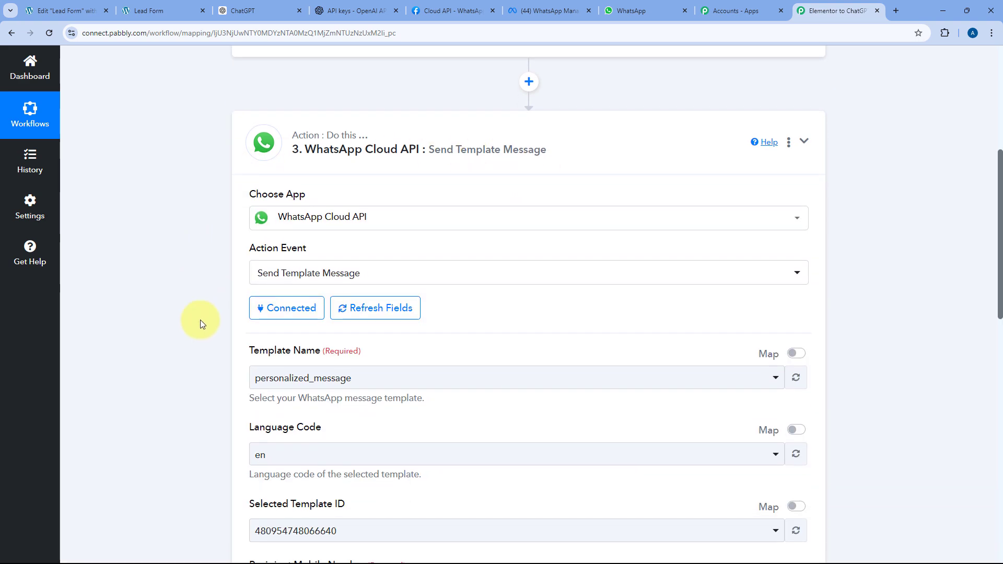
pyautogui.scroll(-3, 189, 292)
pyautogui.click(308, 275)
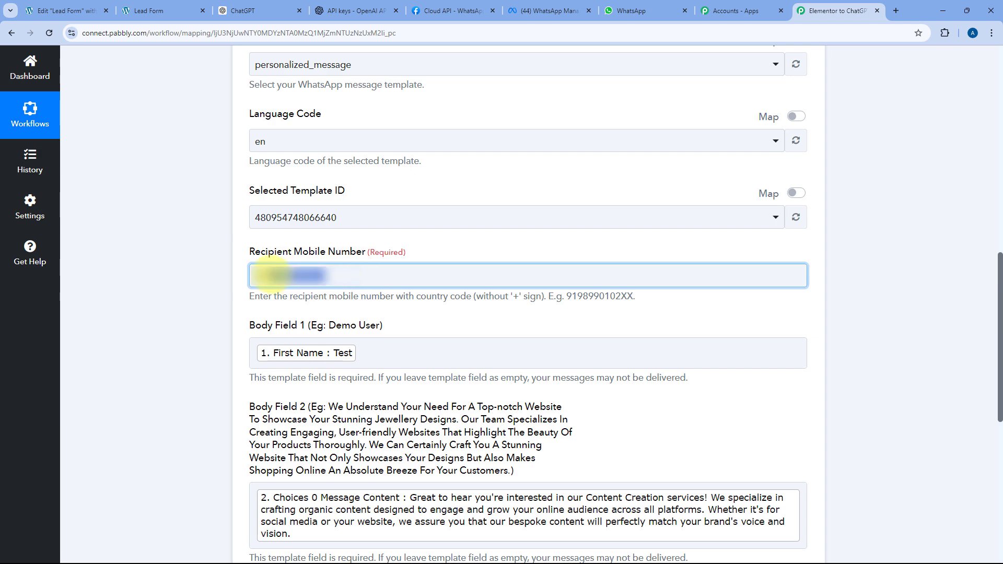
pyautogui.click(313, 373)
pyautogui.scroll(-3, 298, 418)
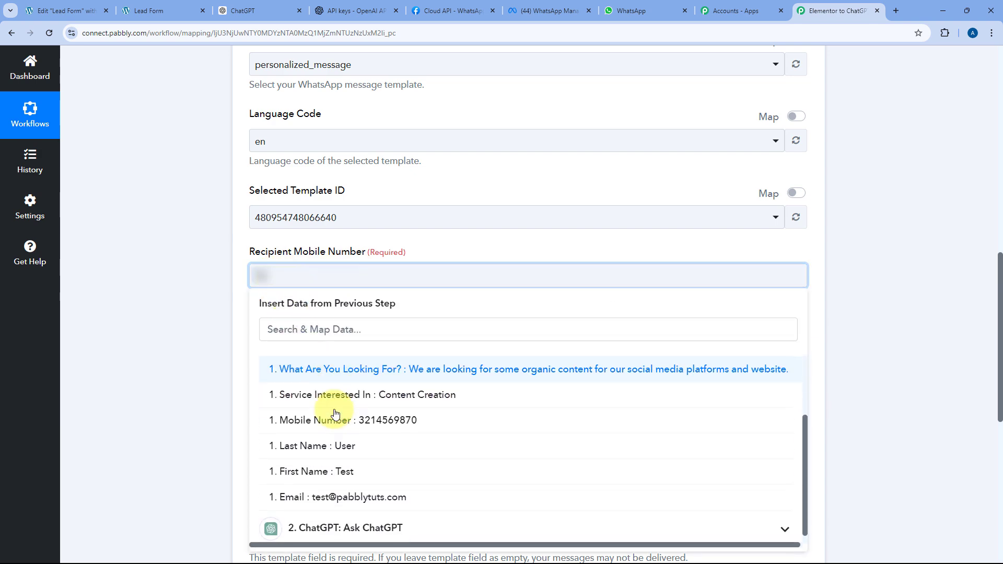
pyautogui.click(343, 416)
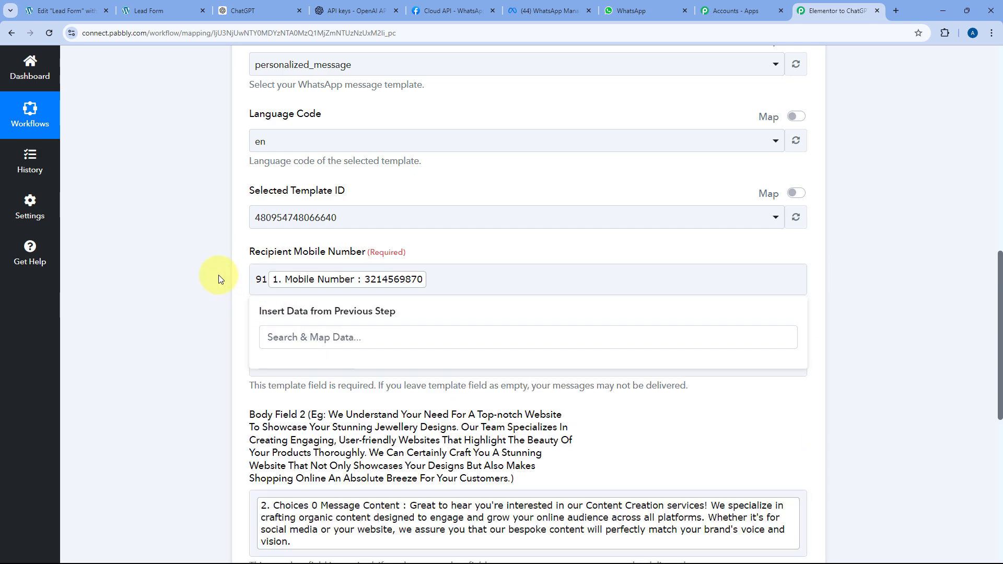
pyautogui.click(218, 275)
pyautogui.scroll(-4, 223, 284)
pyautogui.click(413, 444)
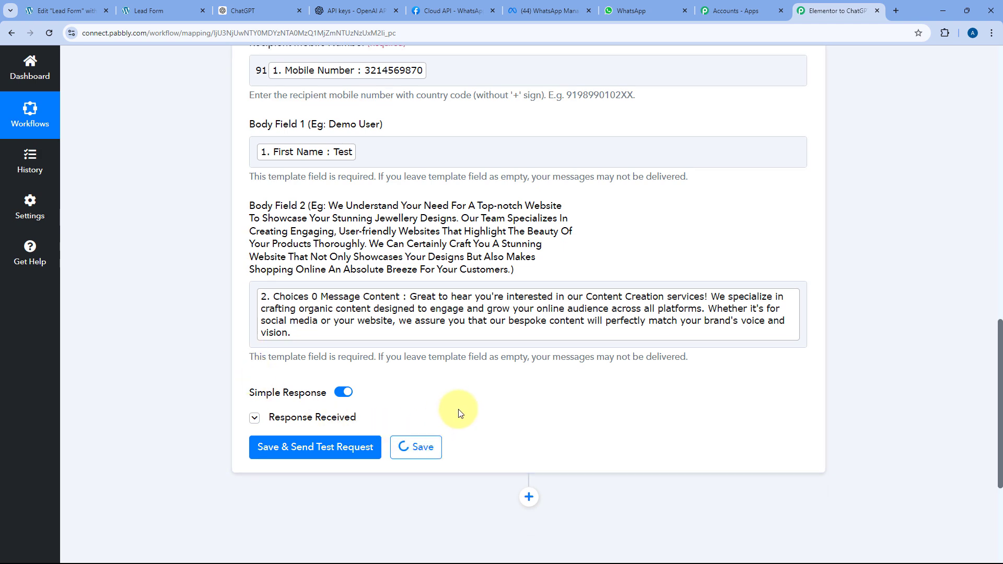